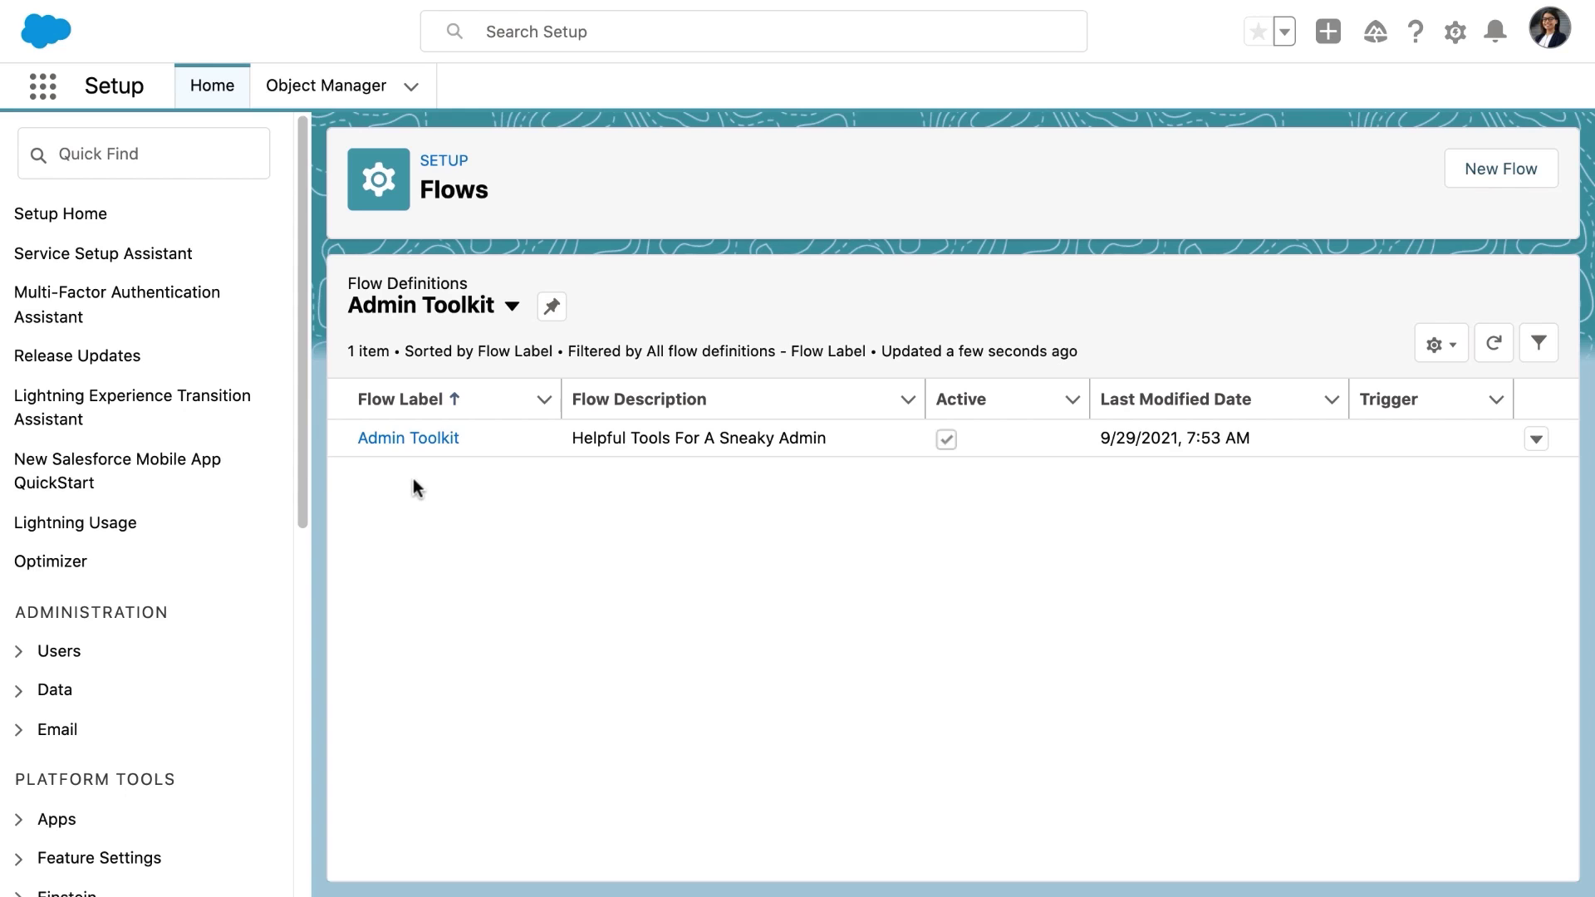
Step: In the Sales app, open the Big Bet - 25000 opportunity's record page in Lightning App Builder
{"action": "left_click", "coordinate": [43, 85]}
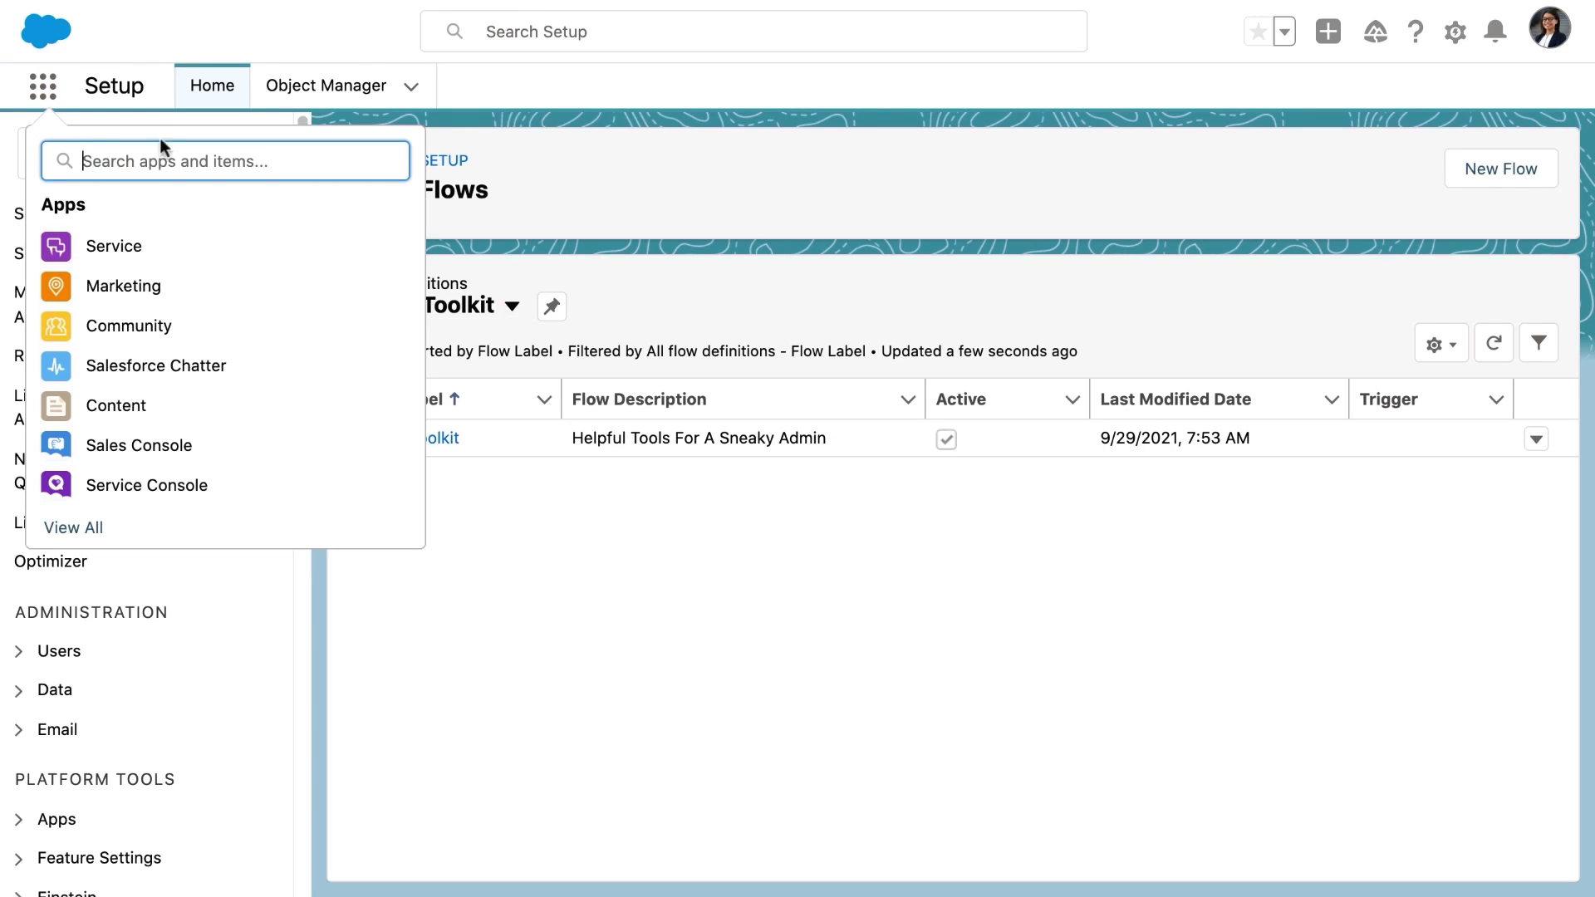
{"action": "type", "text": "sales"}
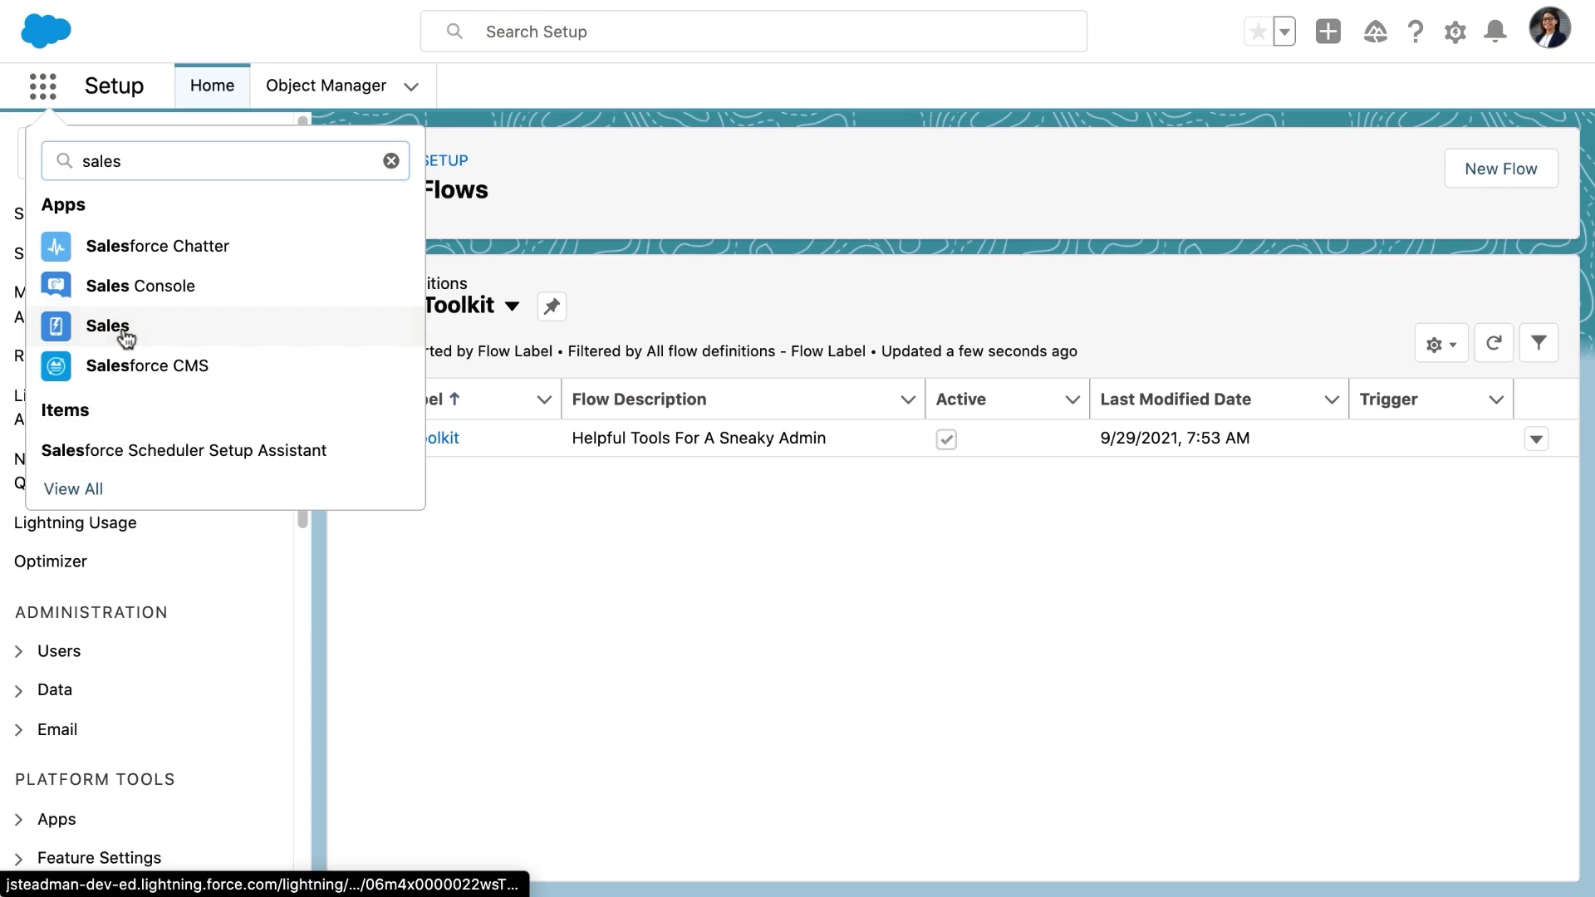
{"action": "left_click", "coordinate": [125, 338]}
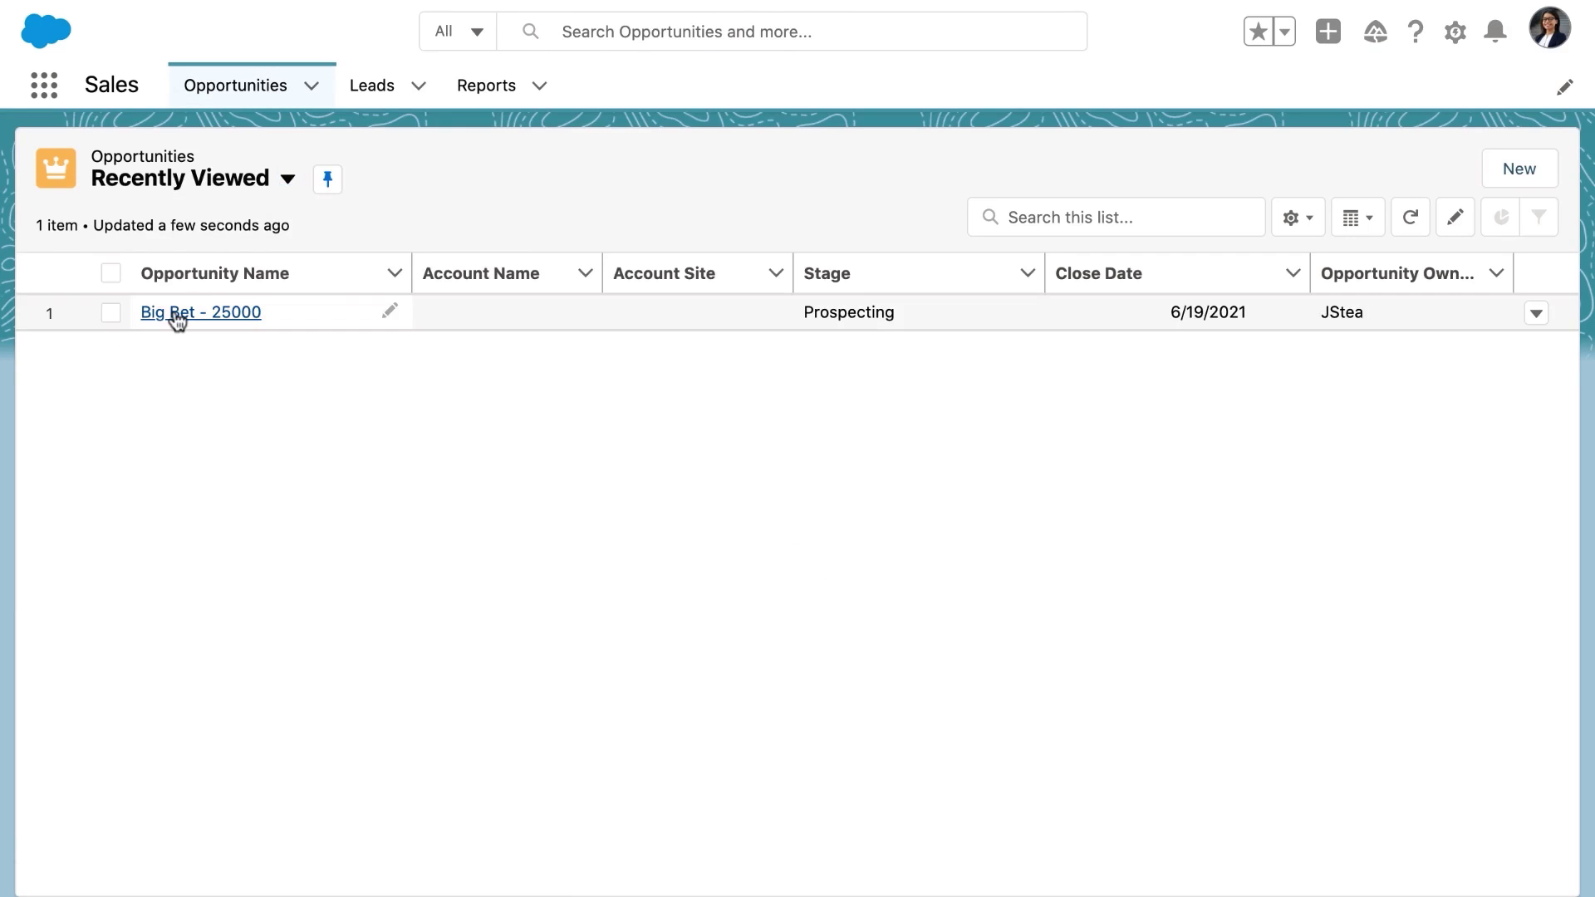
{"action": "left_click", "coordinate": [171, 314]}
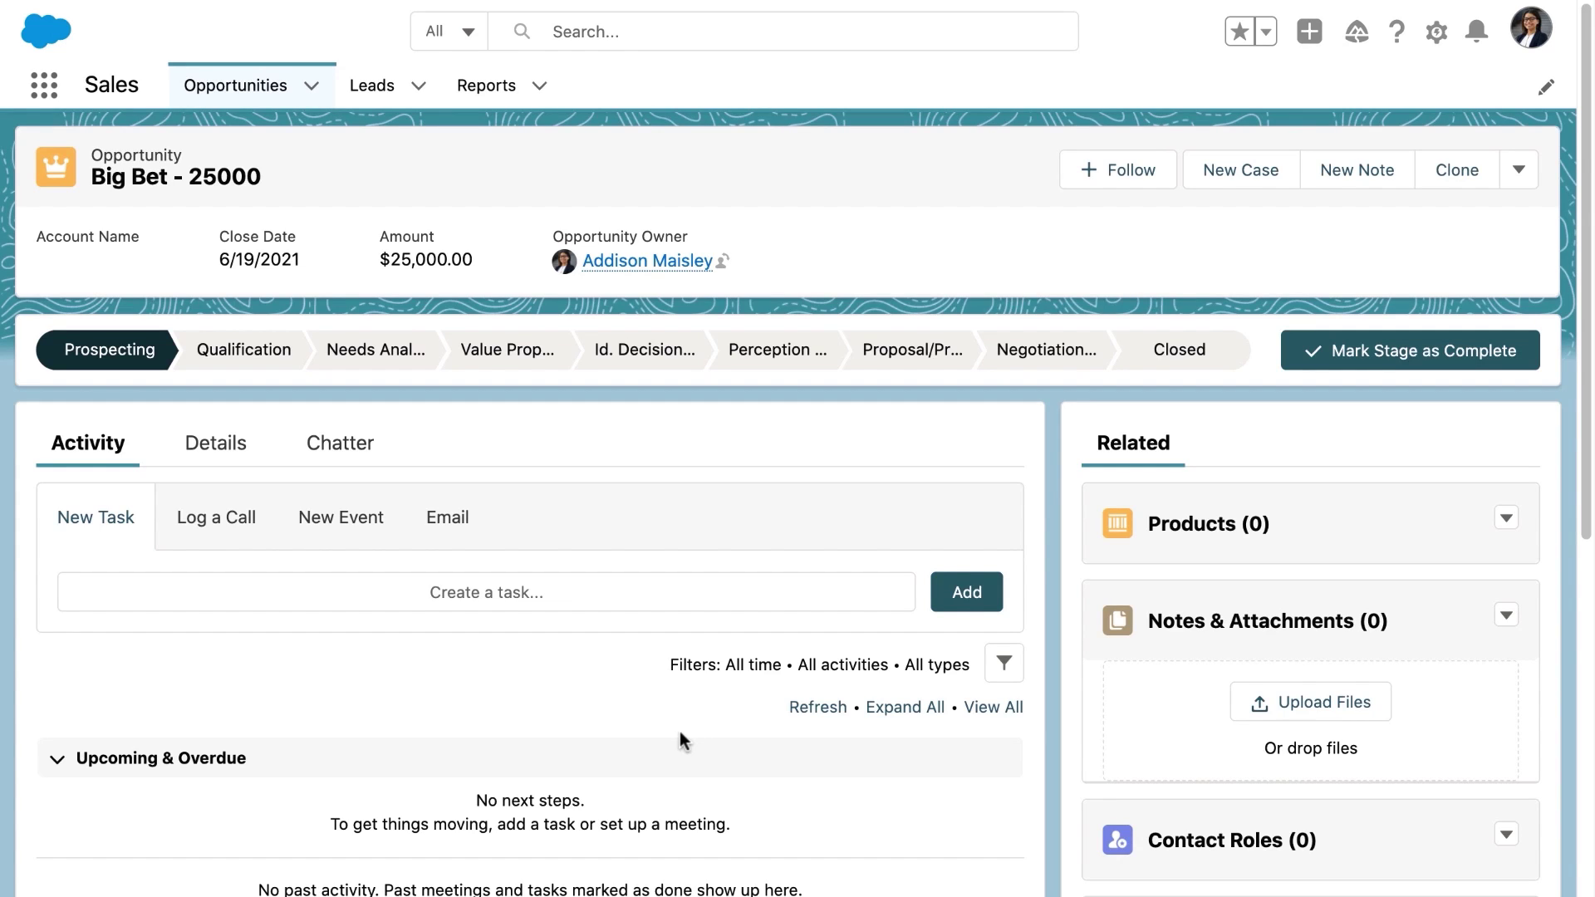
{"action": "left_click", "coordinate": [1436, 33]}
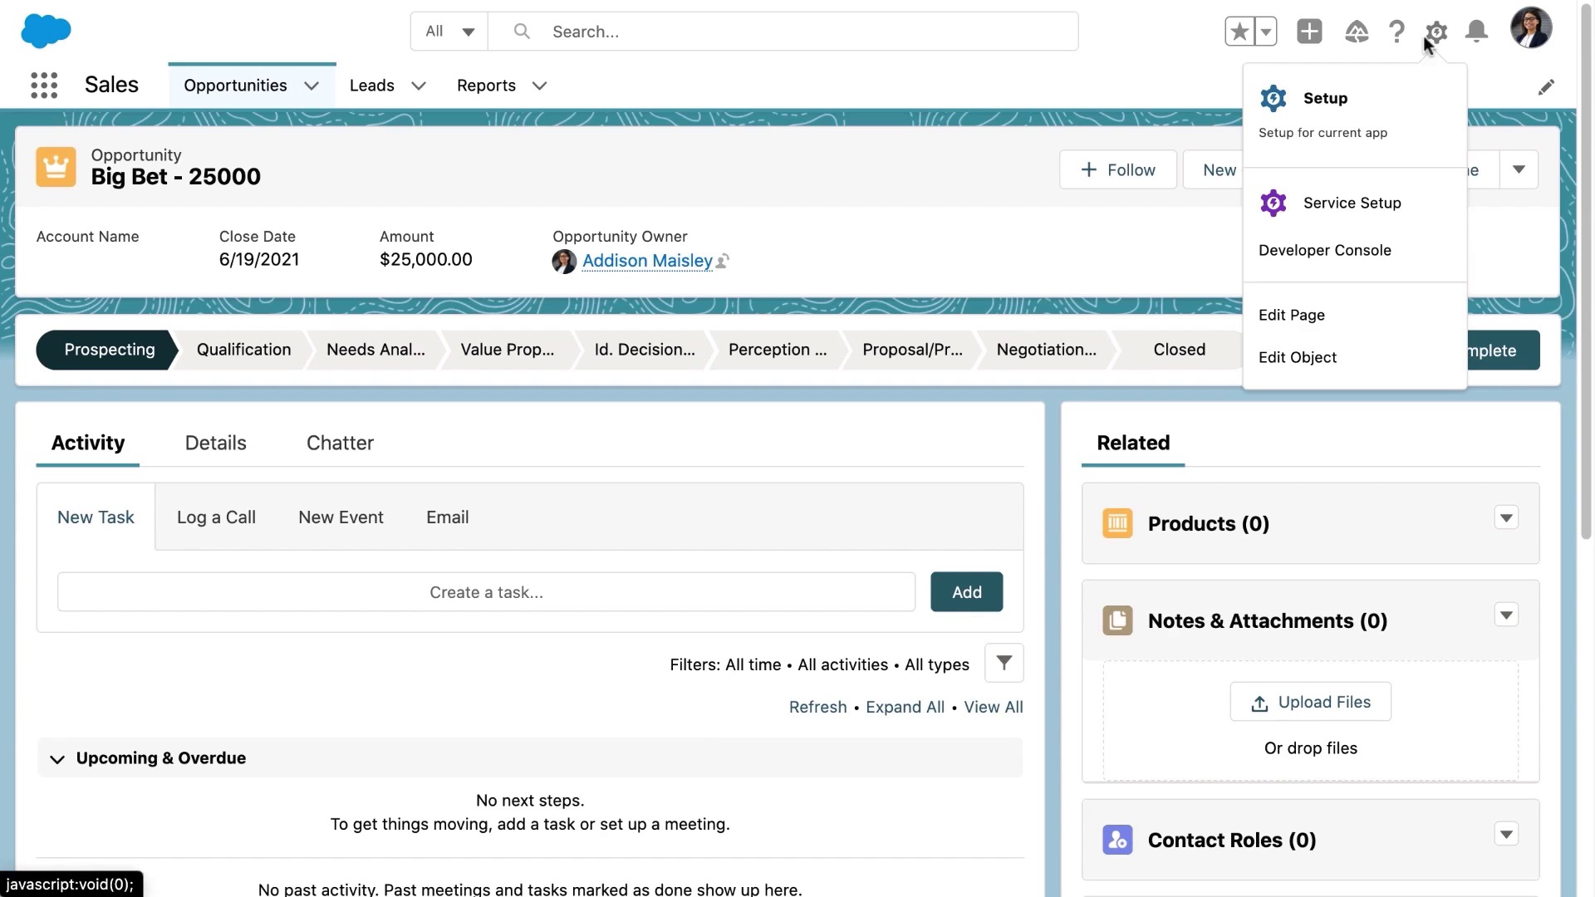
{"action": "left_click", "coordinate": [1345, 317]}
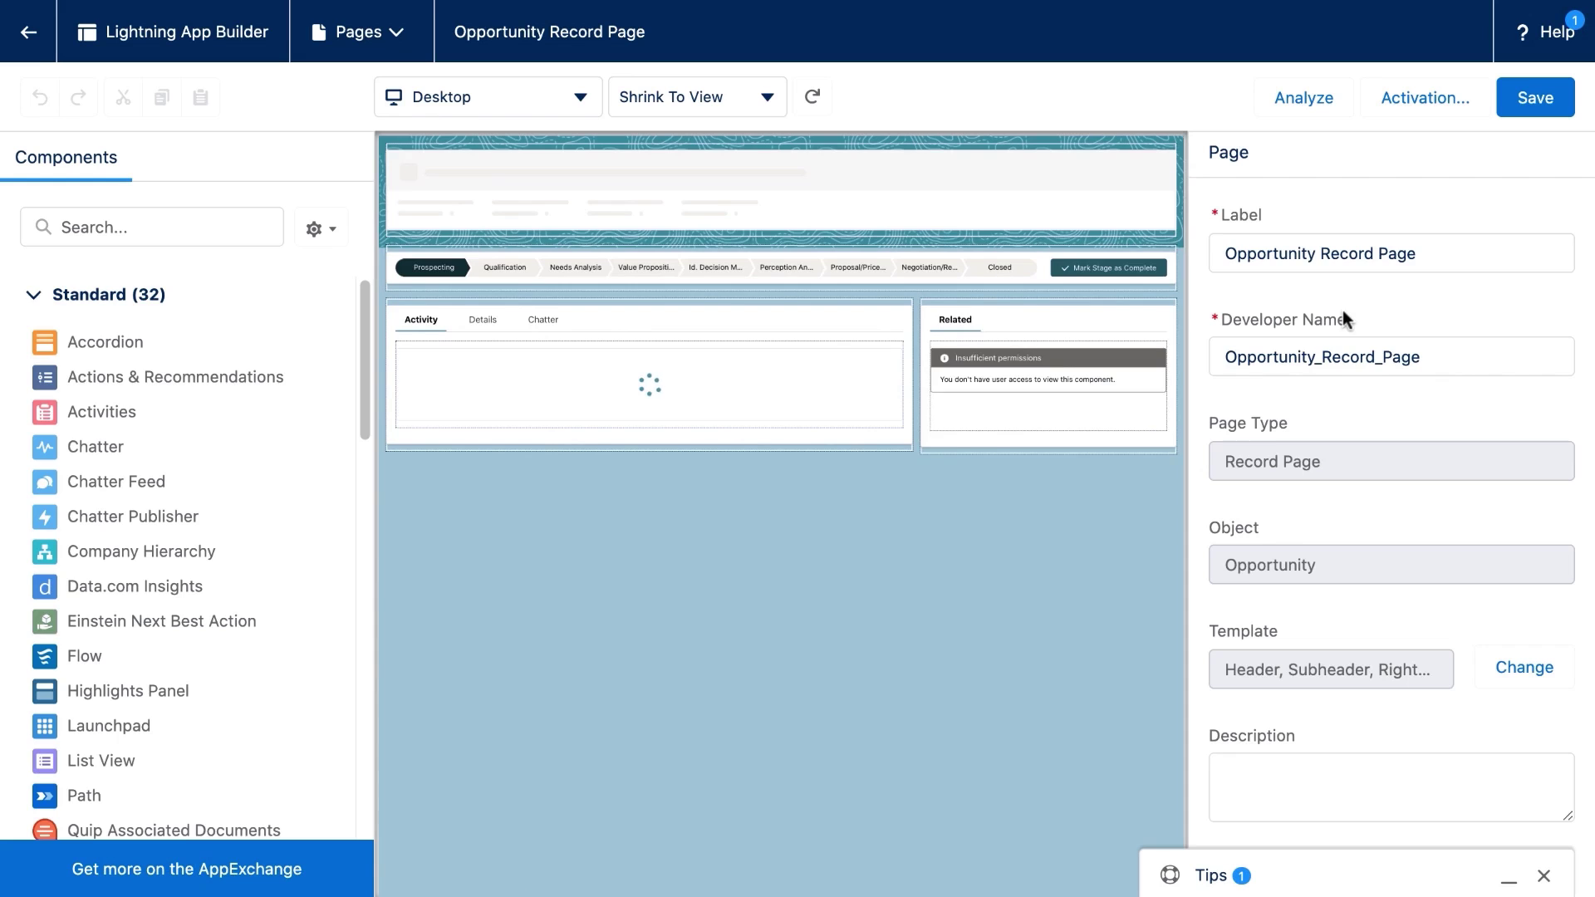
Step: Place a Flow component running Admin Toolkit above Related, save the page, and return to the record
{"action": "left_click_drag", "start_coordinate": [327, 655], "coordinate": [983, 316]}
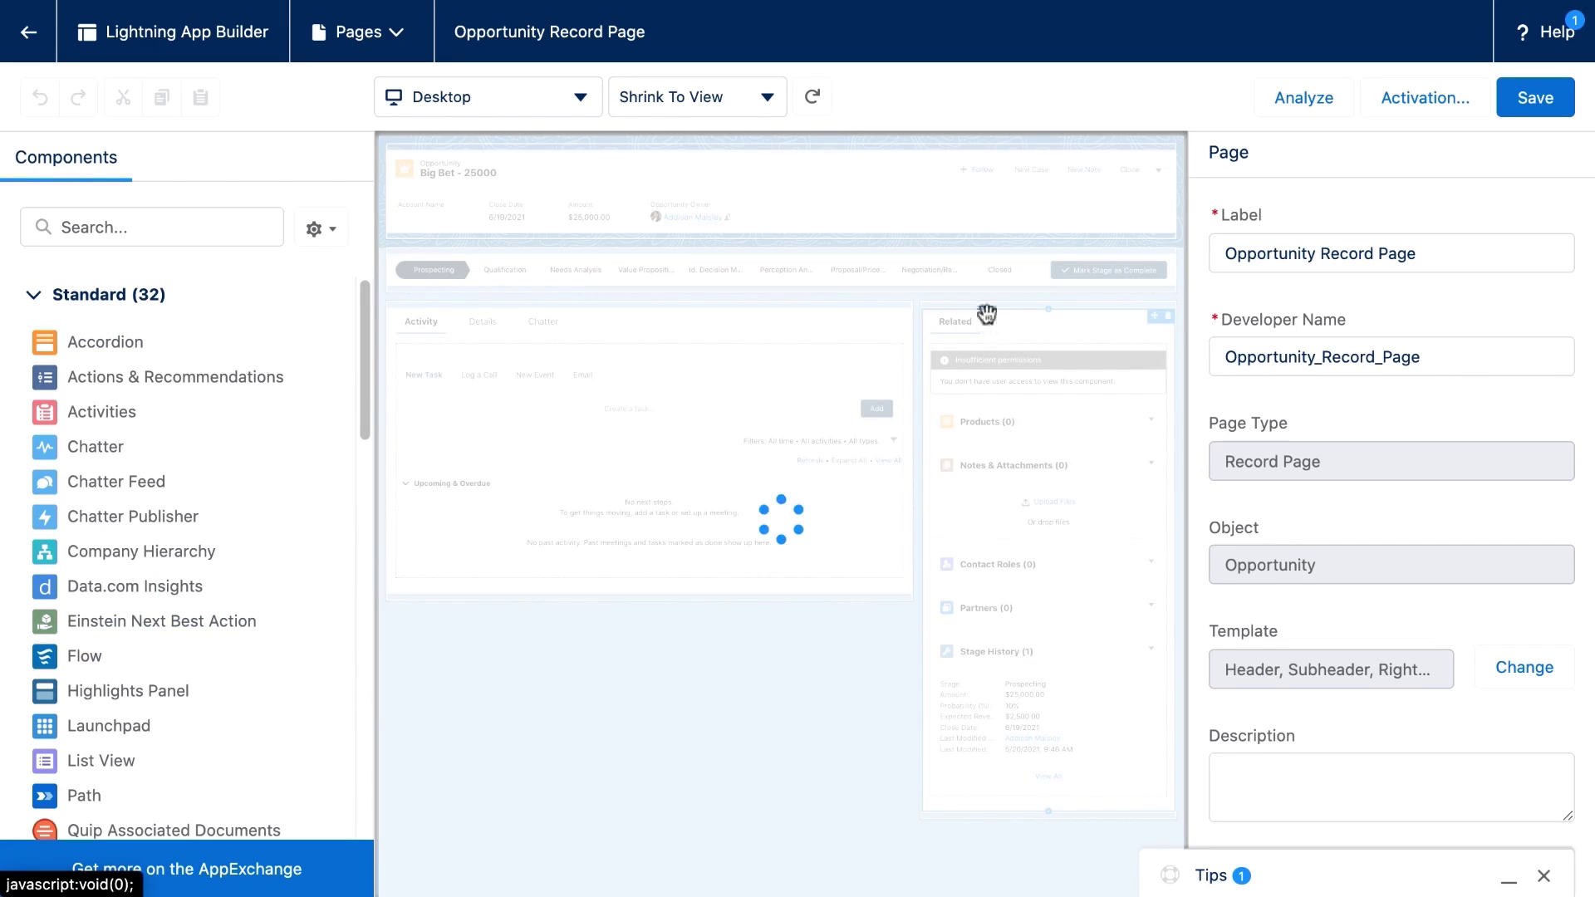
{"action": "left_click", "coordinate": [1555, 364]}
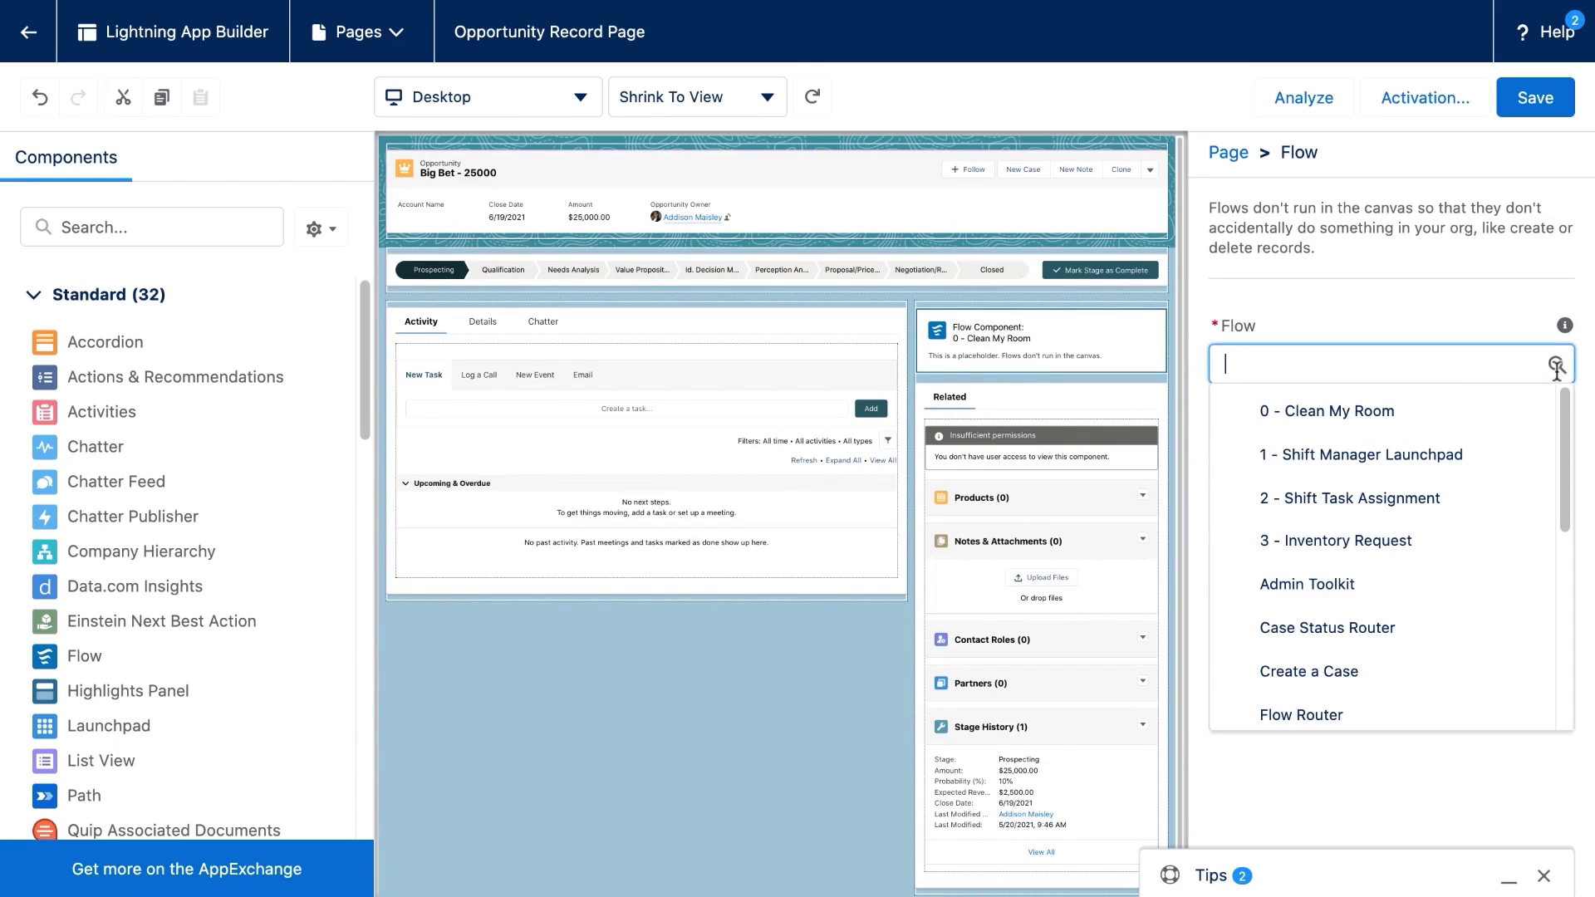
{"action": "left_click", "coordinate": [1438, 585]}
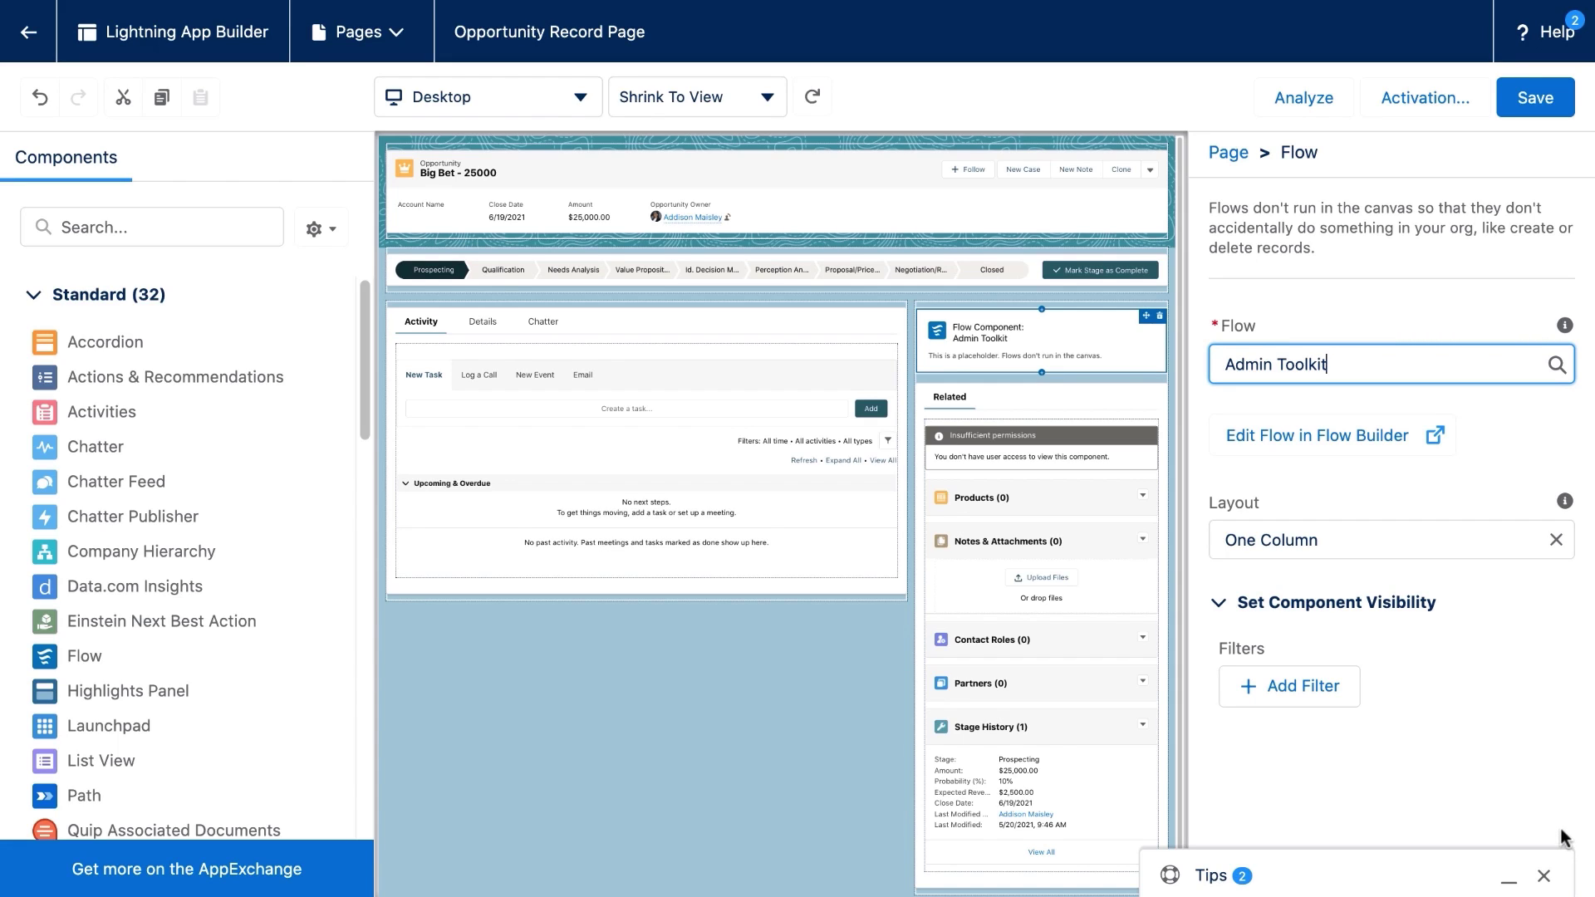
{"action": "left_click", "coordinate": [1532, 91]}
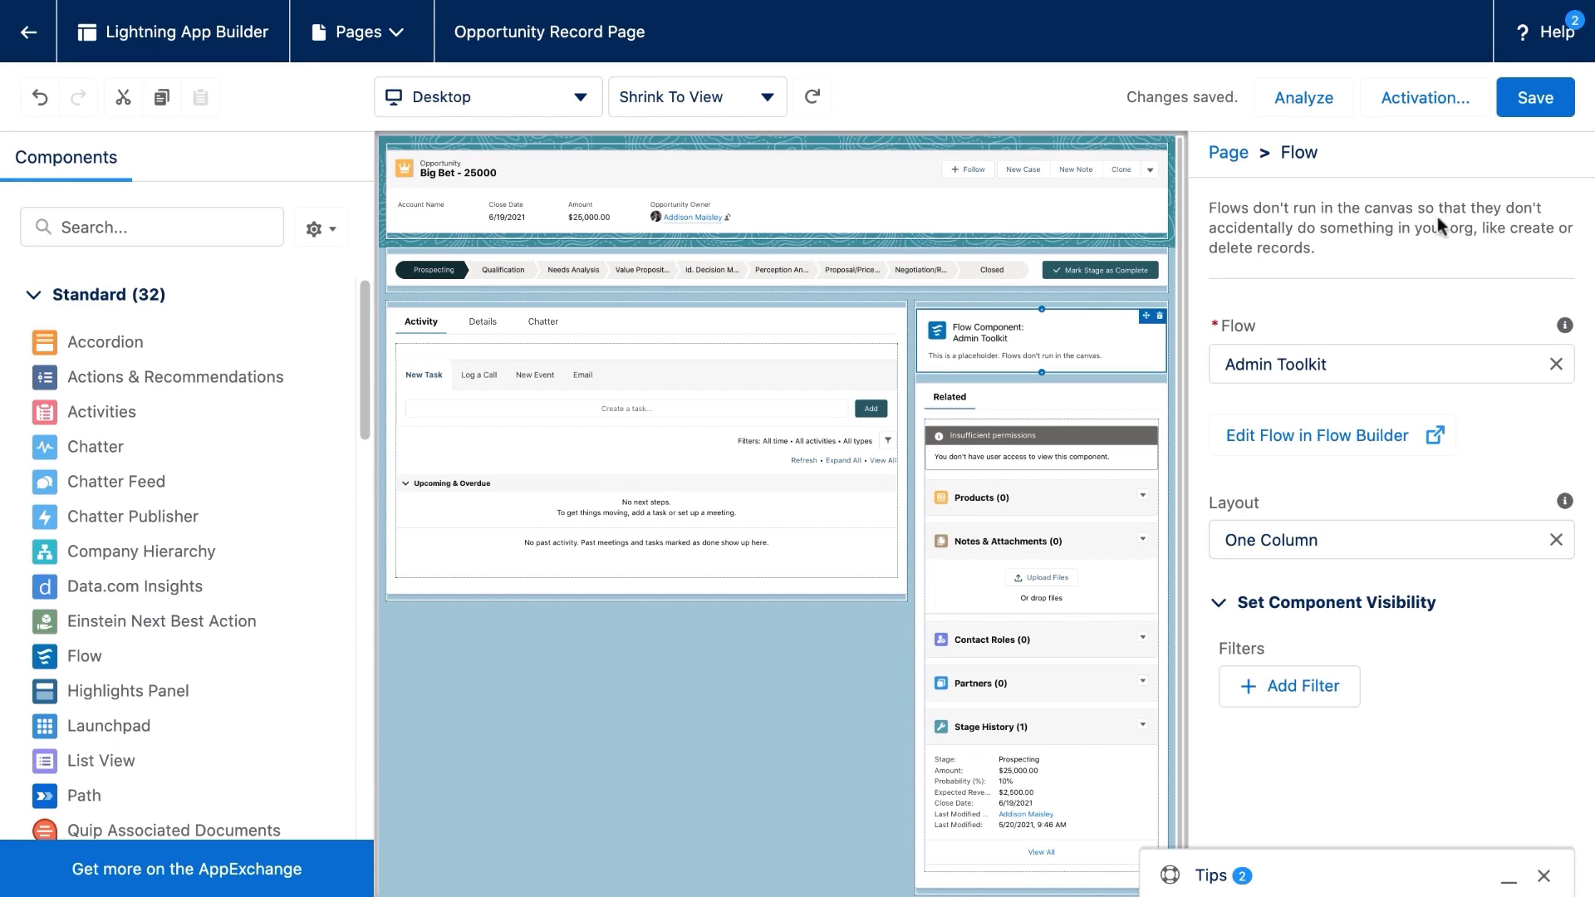
{"action": "left_click", "coordinate": [31, 42]}
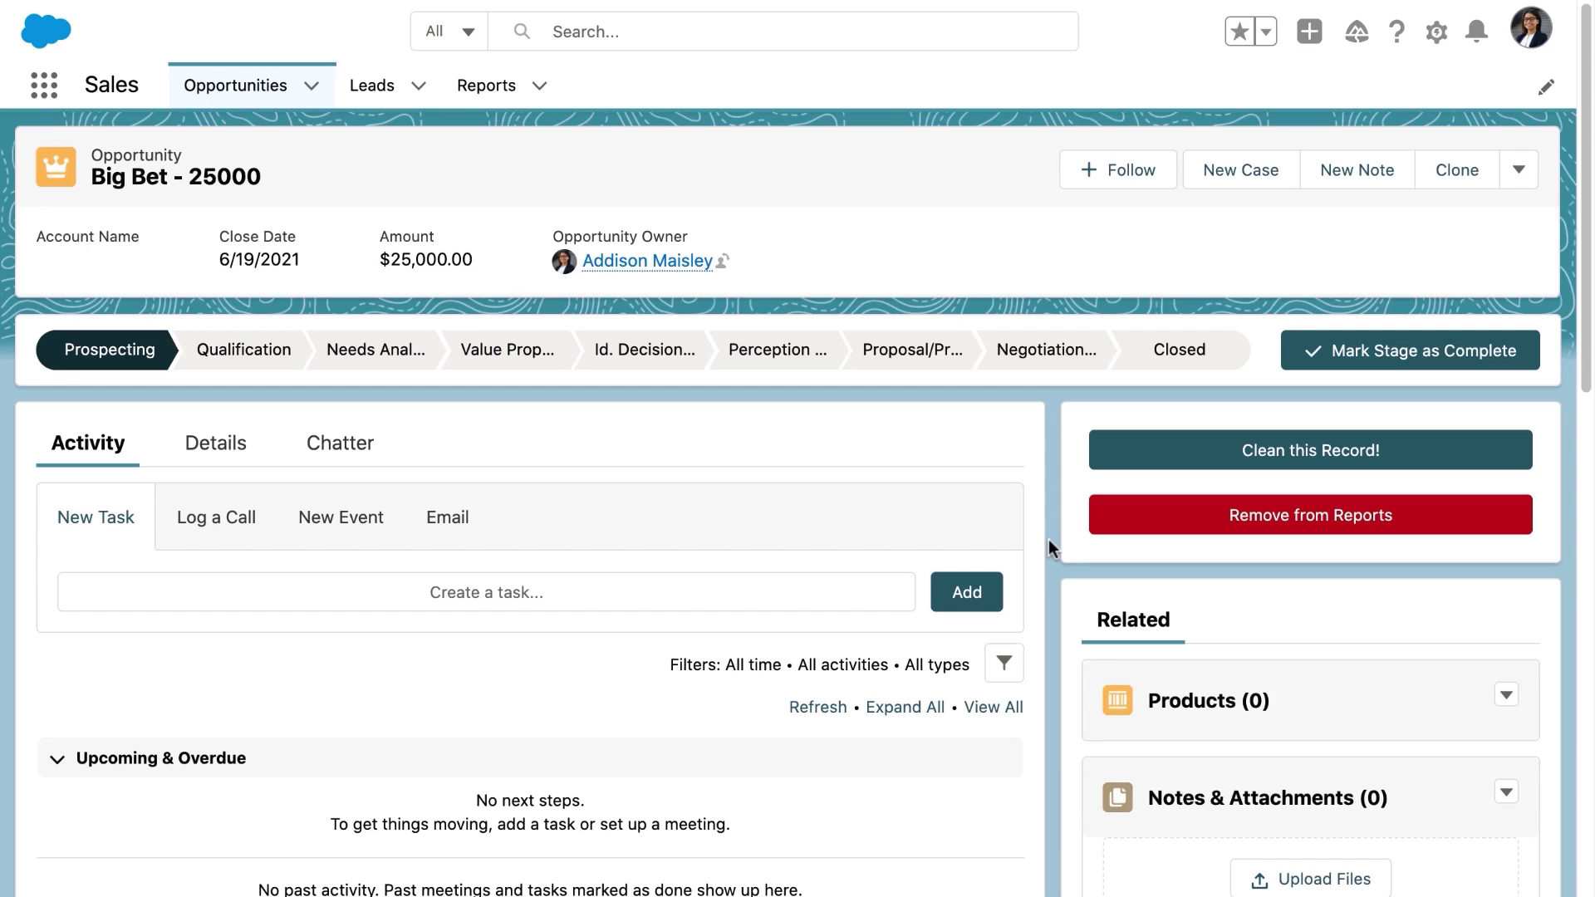
Step: Go to Salesforce Setup from the Big Bet - 25000 opportunity record
{"action": "left_click", "coordinate": [1438, 33]}
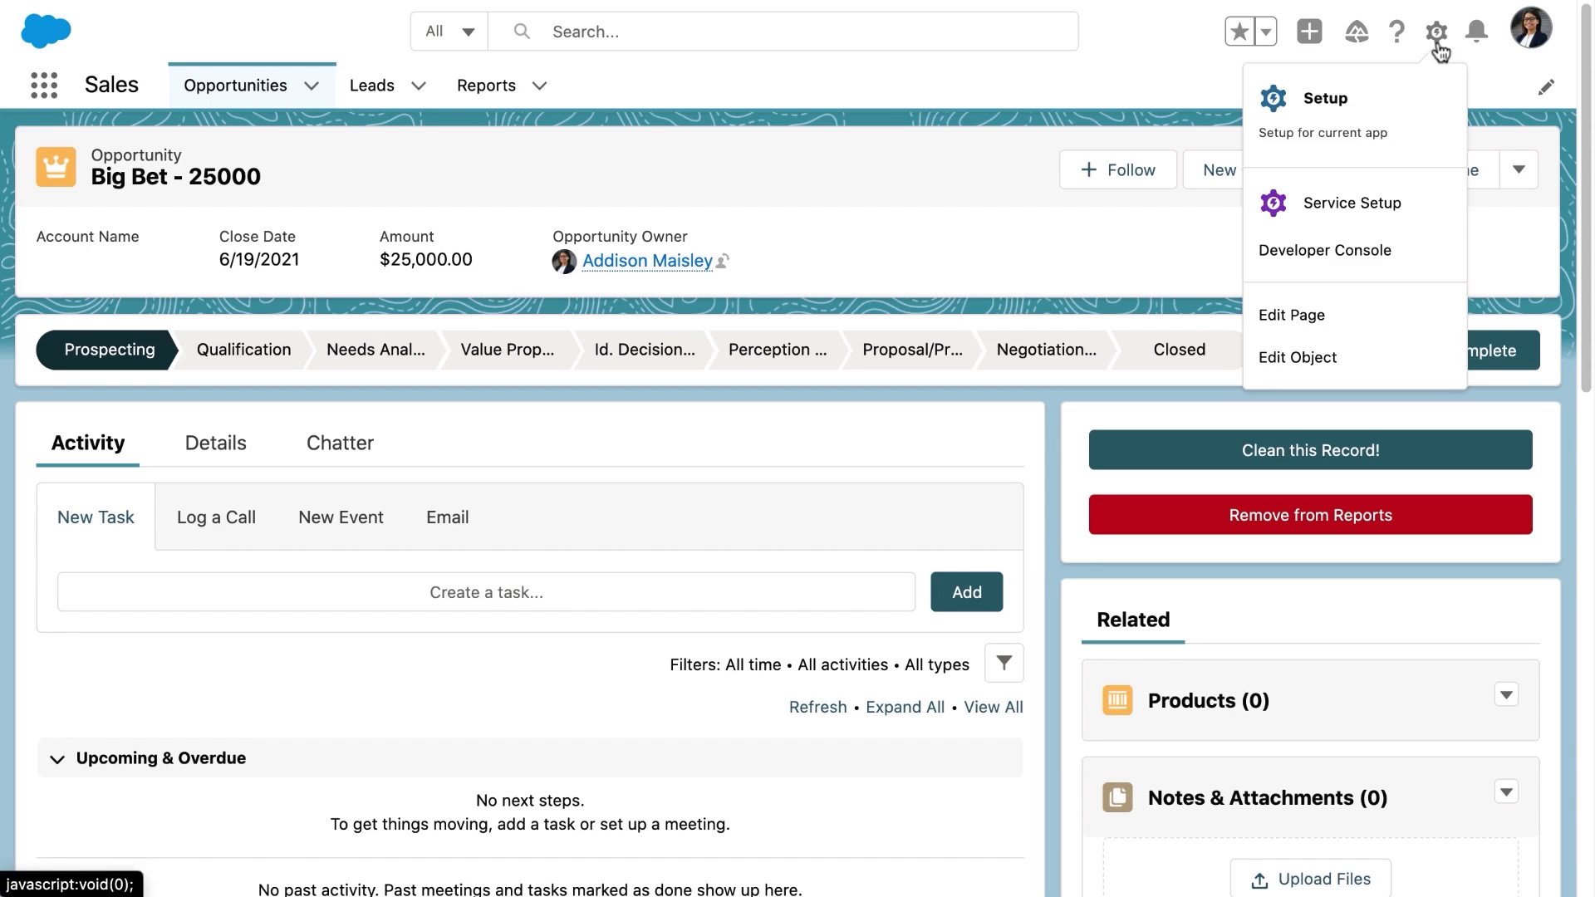
{"action": "left_click", "coordinate": [1388, 107]}
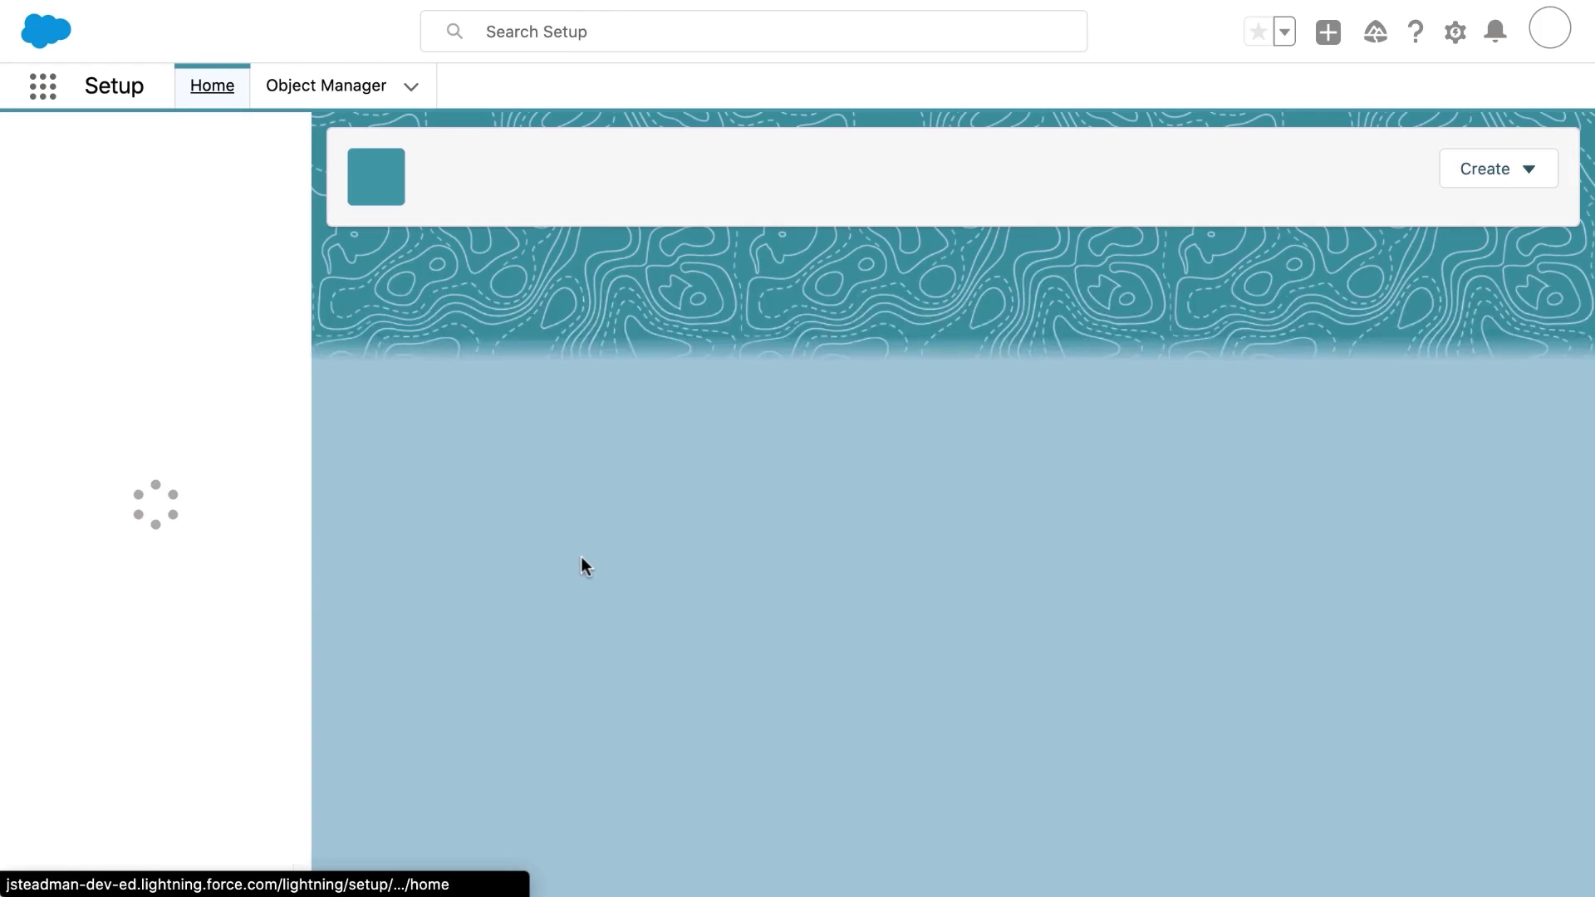
Step: Create custom permission Admin Toolkit described 'Grants access to tools just for #AwesomeAdmins'
{"action": "left_click", "coordinate": [125, 153]}
{"action": "type", "text": "cu"}
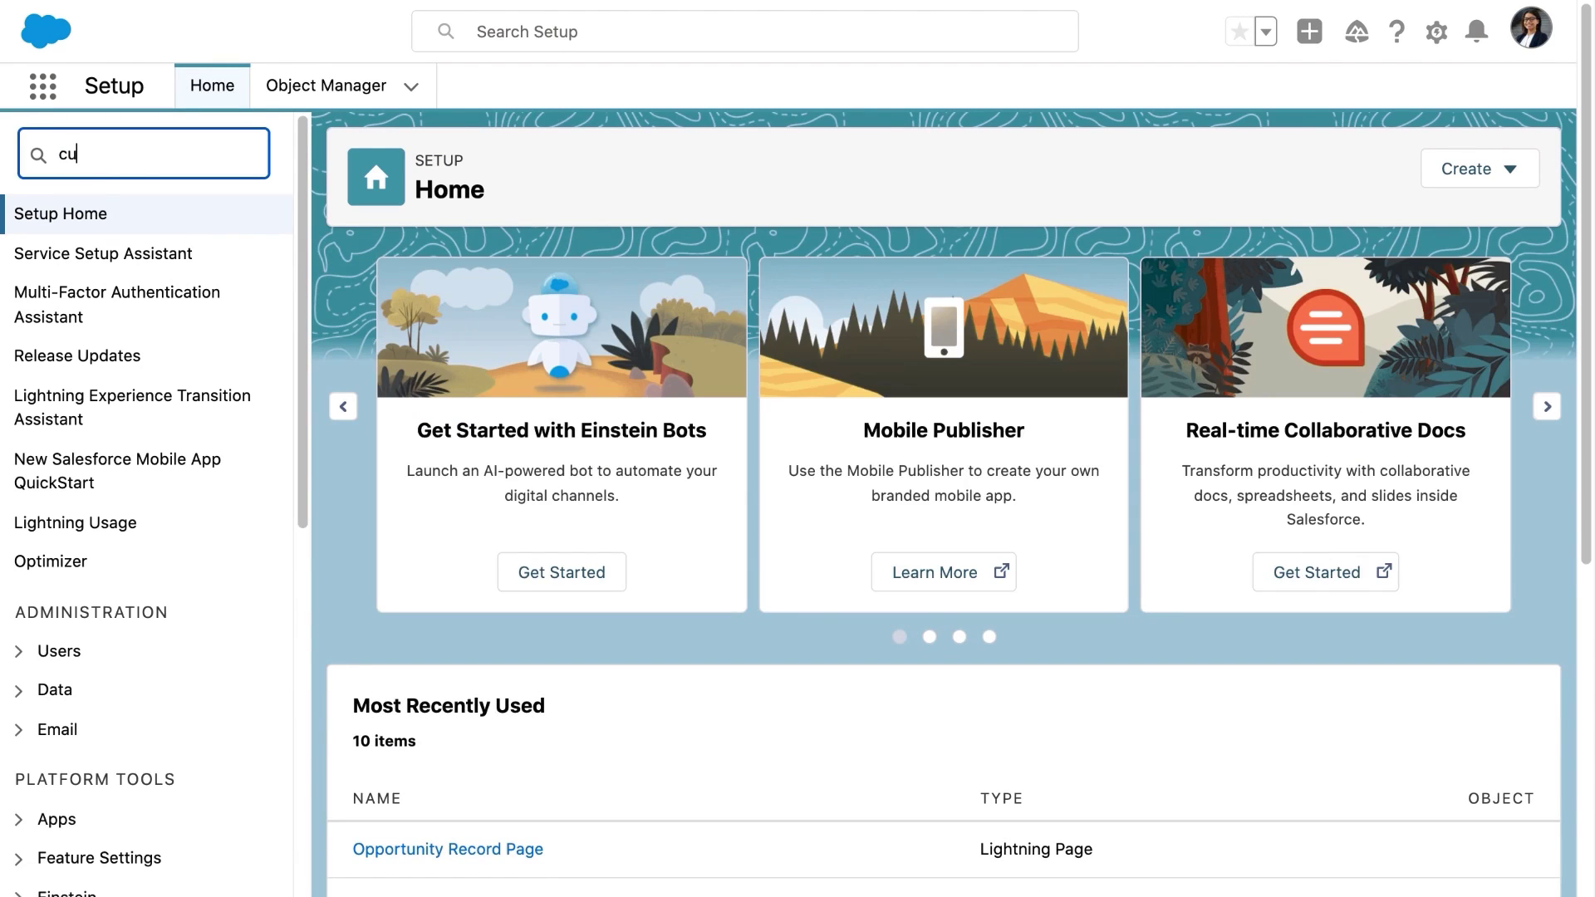
{"action": "type", "text": "stom per"}
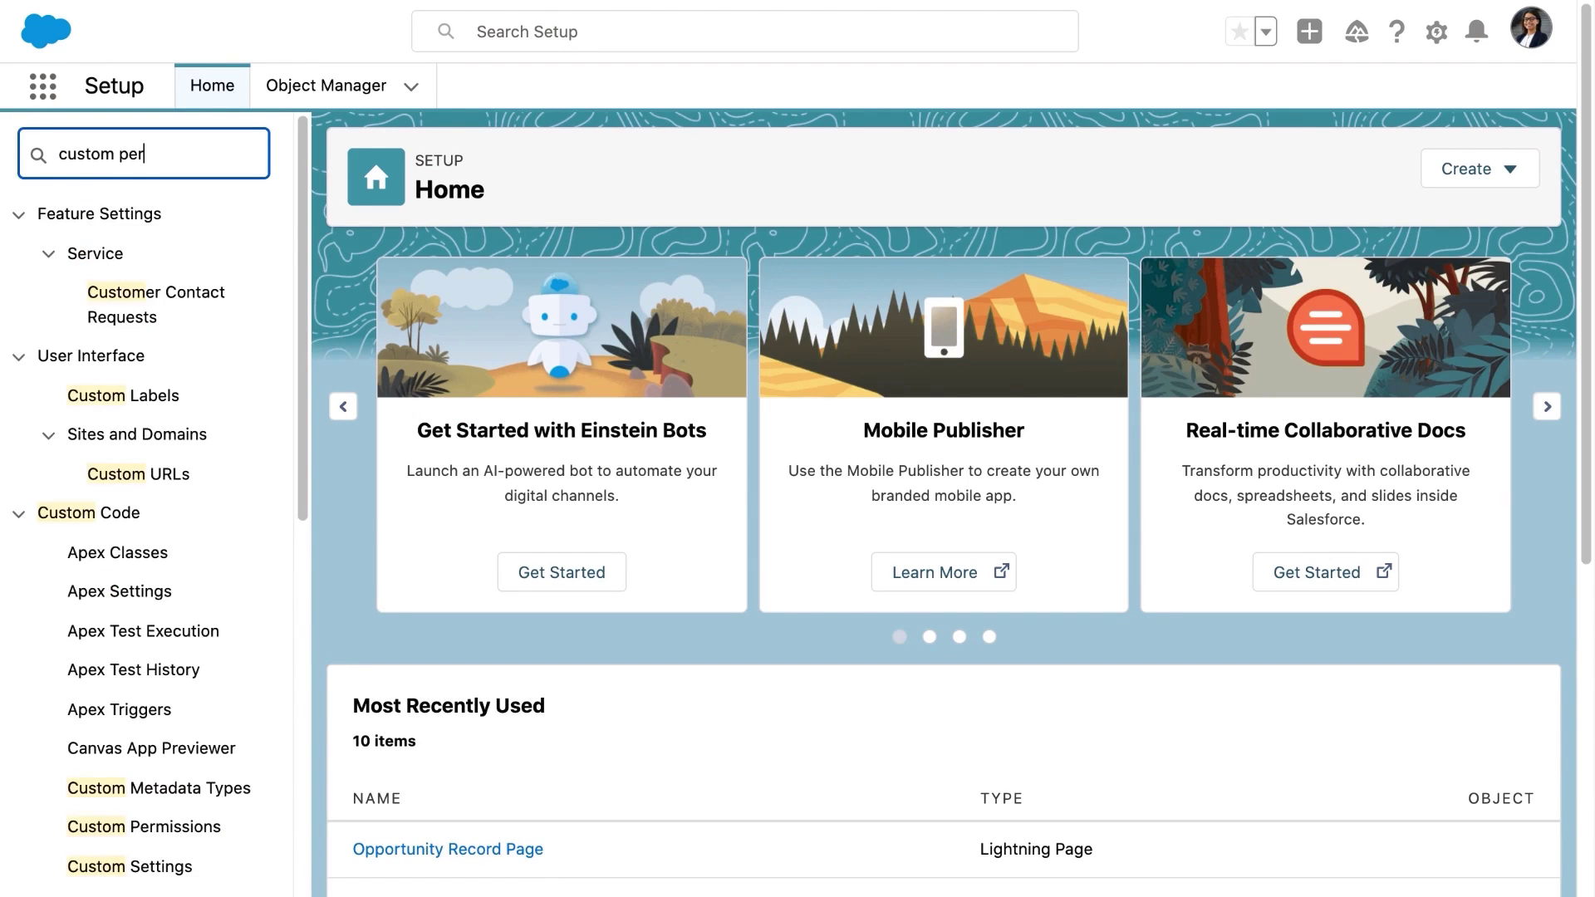
{"action": "left_click", "coordinate": [116, 253]}
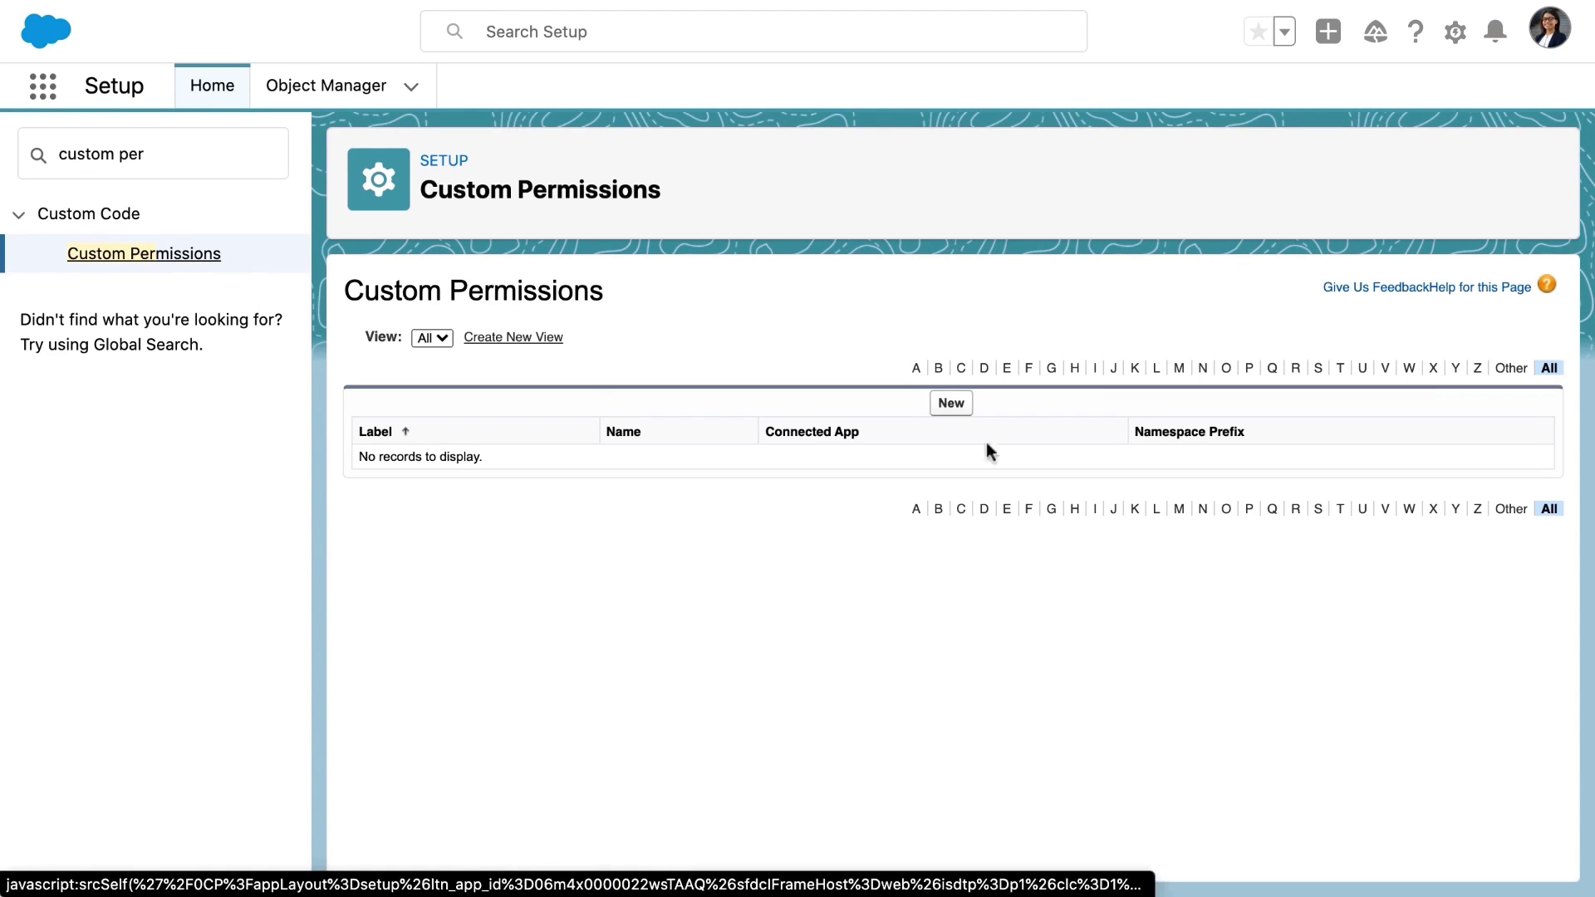
{"action": "left_click", "coordinate": [943, 409]}
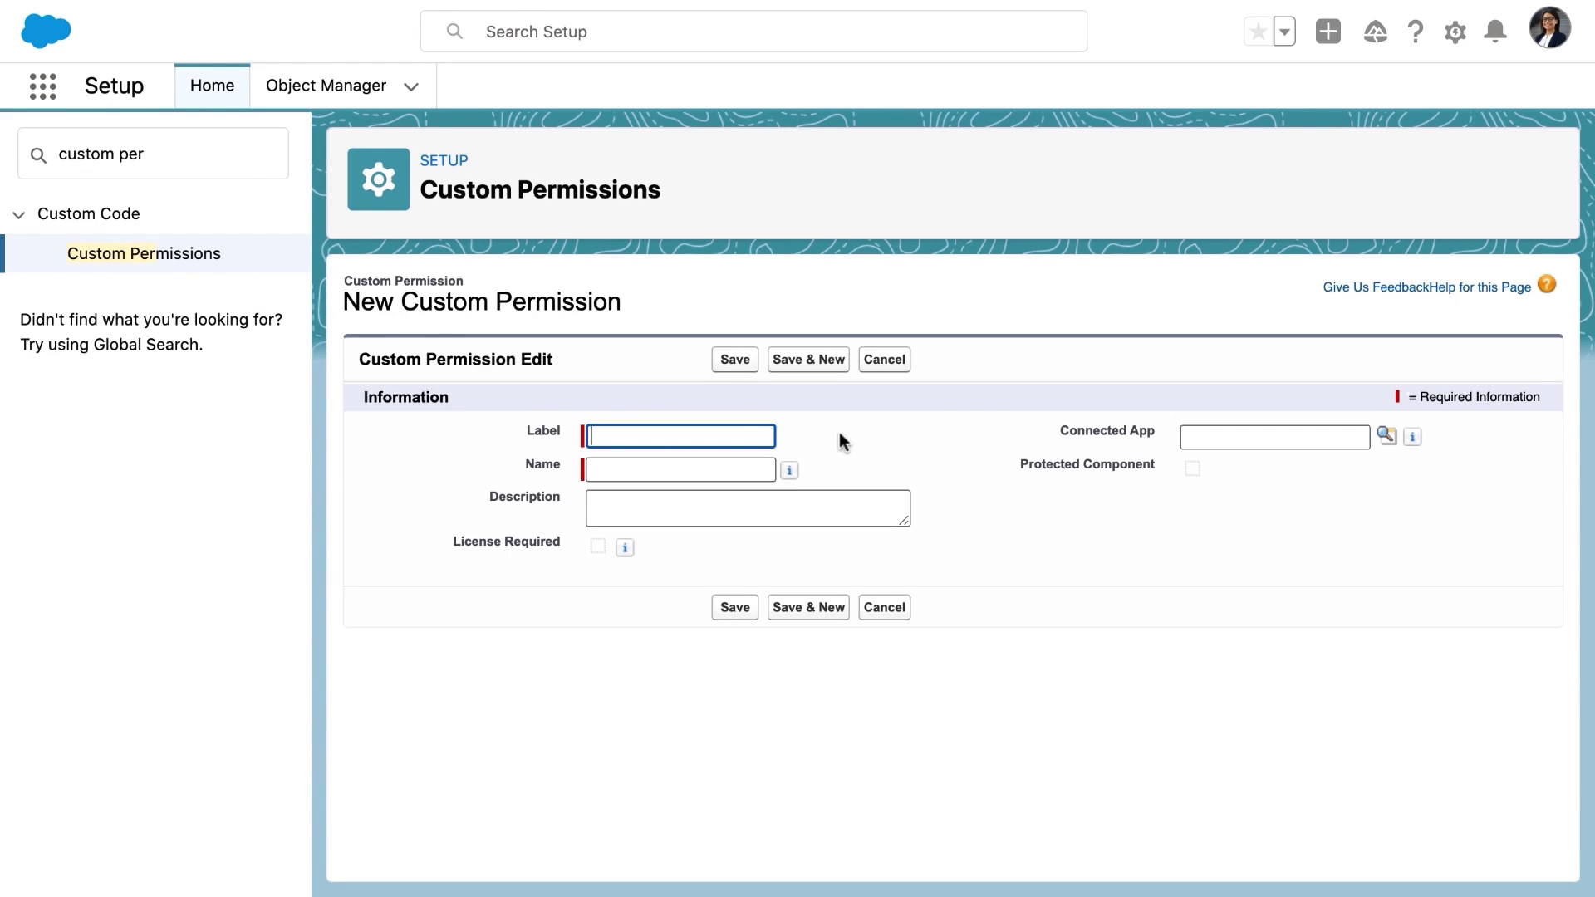
{"action": "type", "text": "Admin Toolkit"}
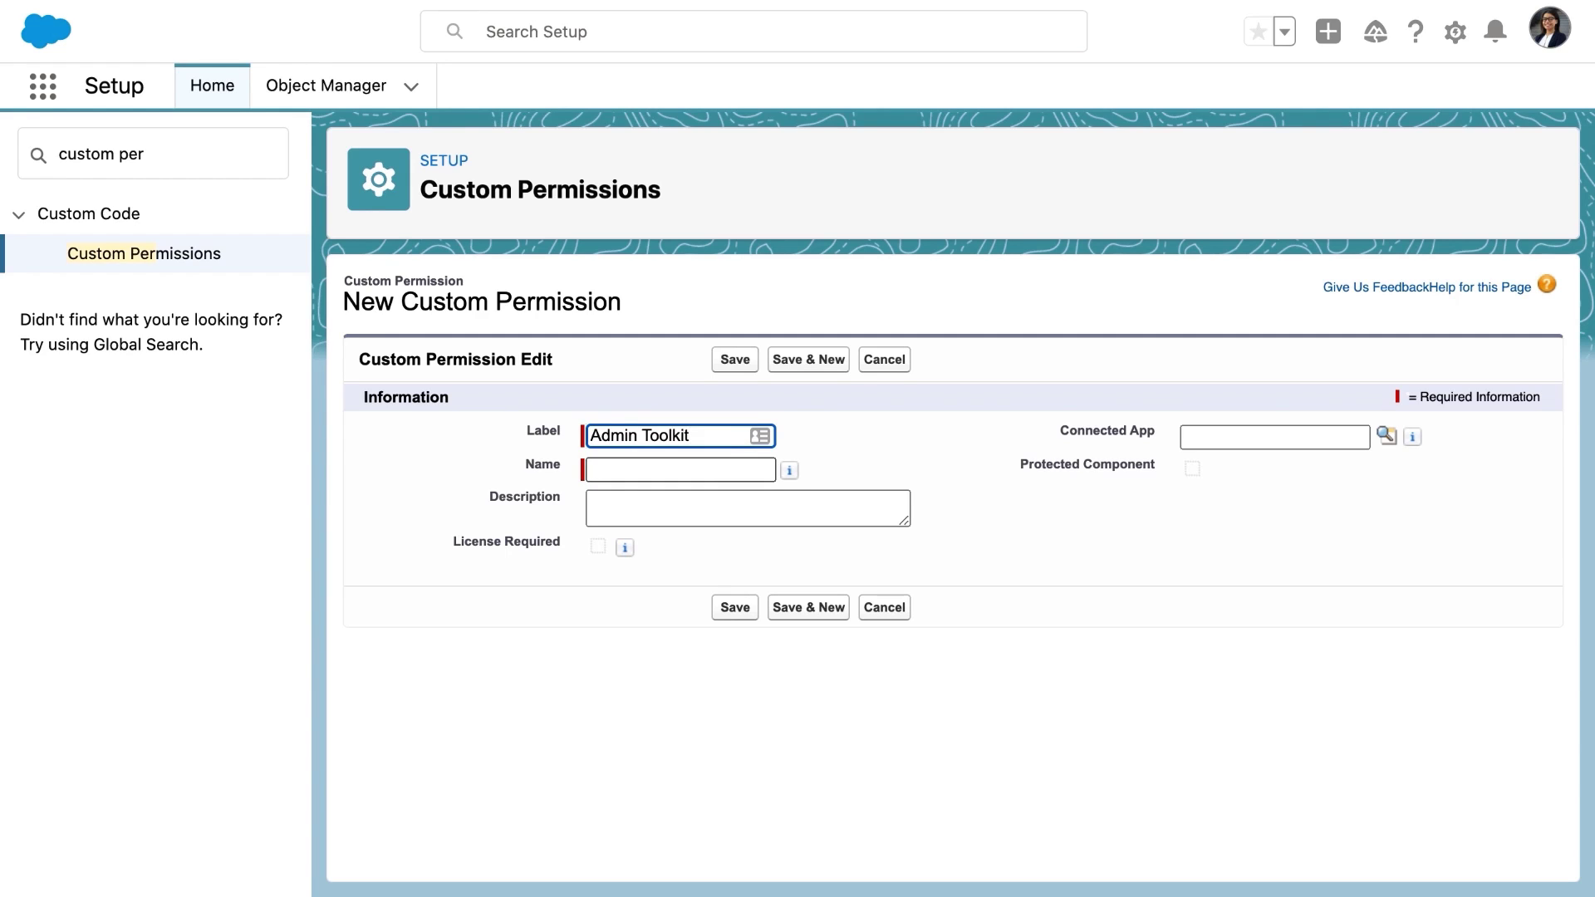
{"action": "key", "text": "Tab"}
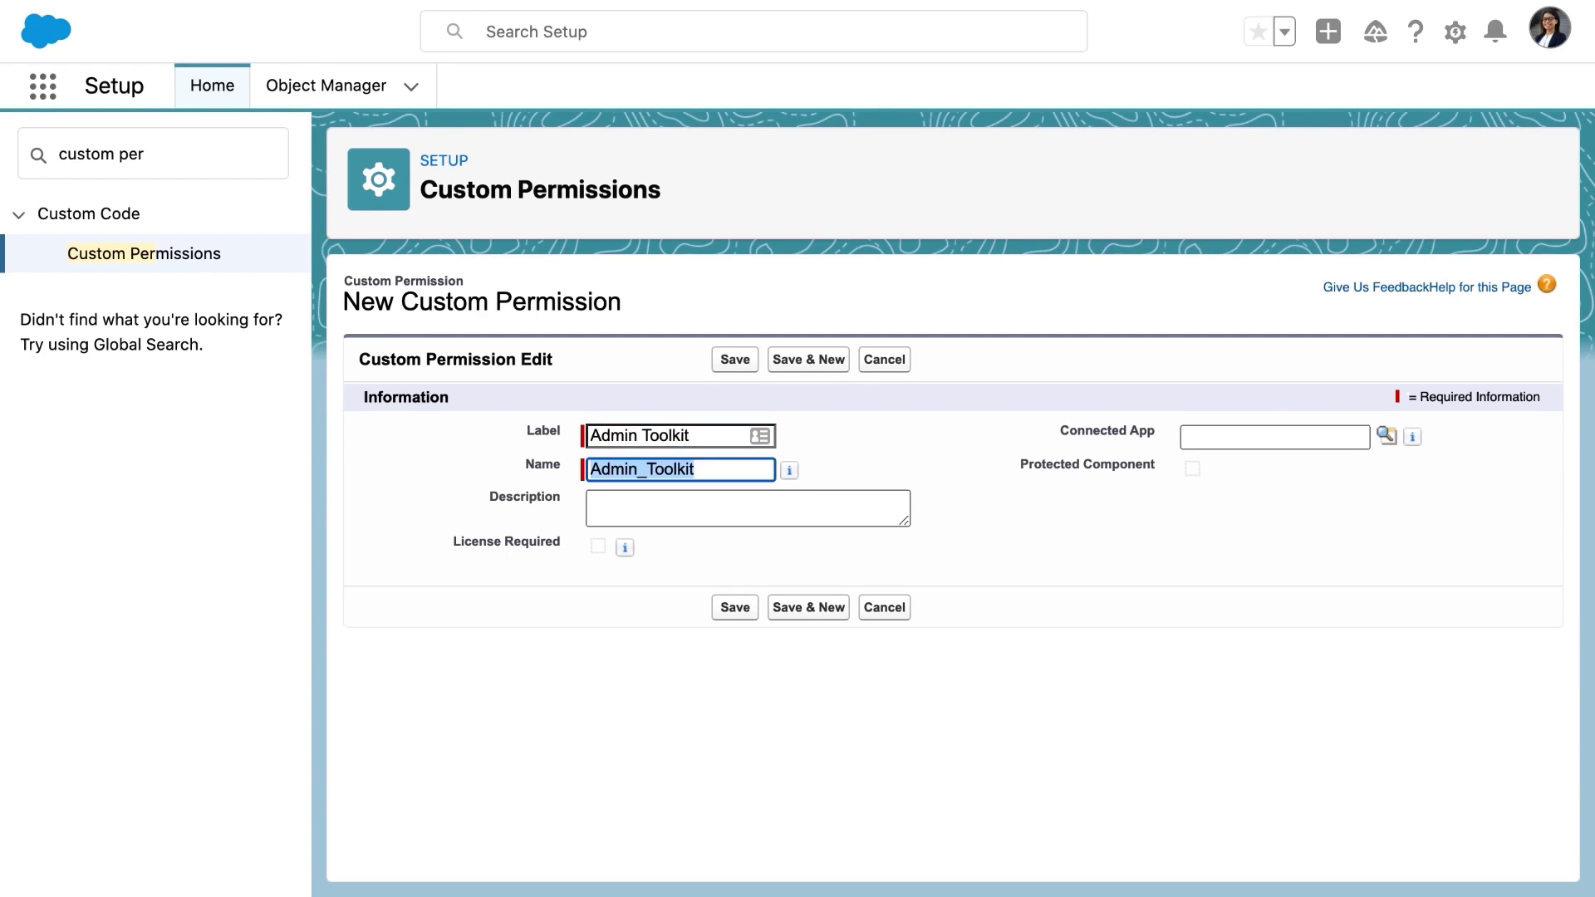
{"action": "key", "text": "Tab"}
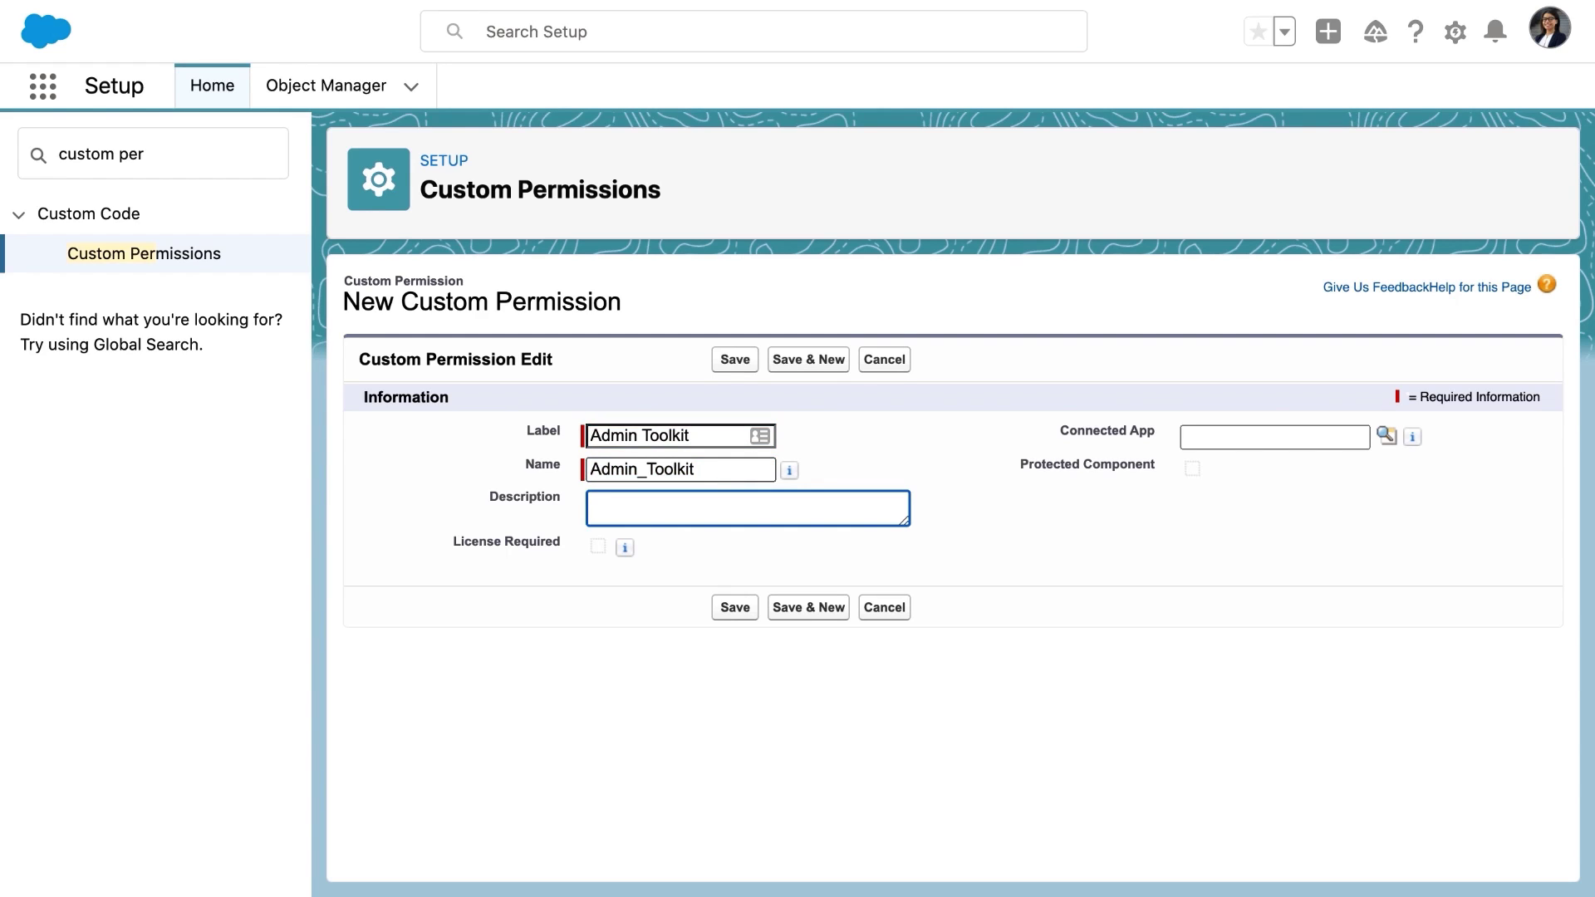
{"action": "type", "text": "Grants access to tolols"}
{"action": "type", "text": "ols just f"}
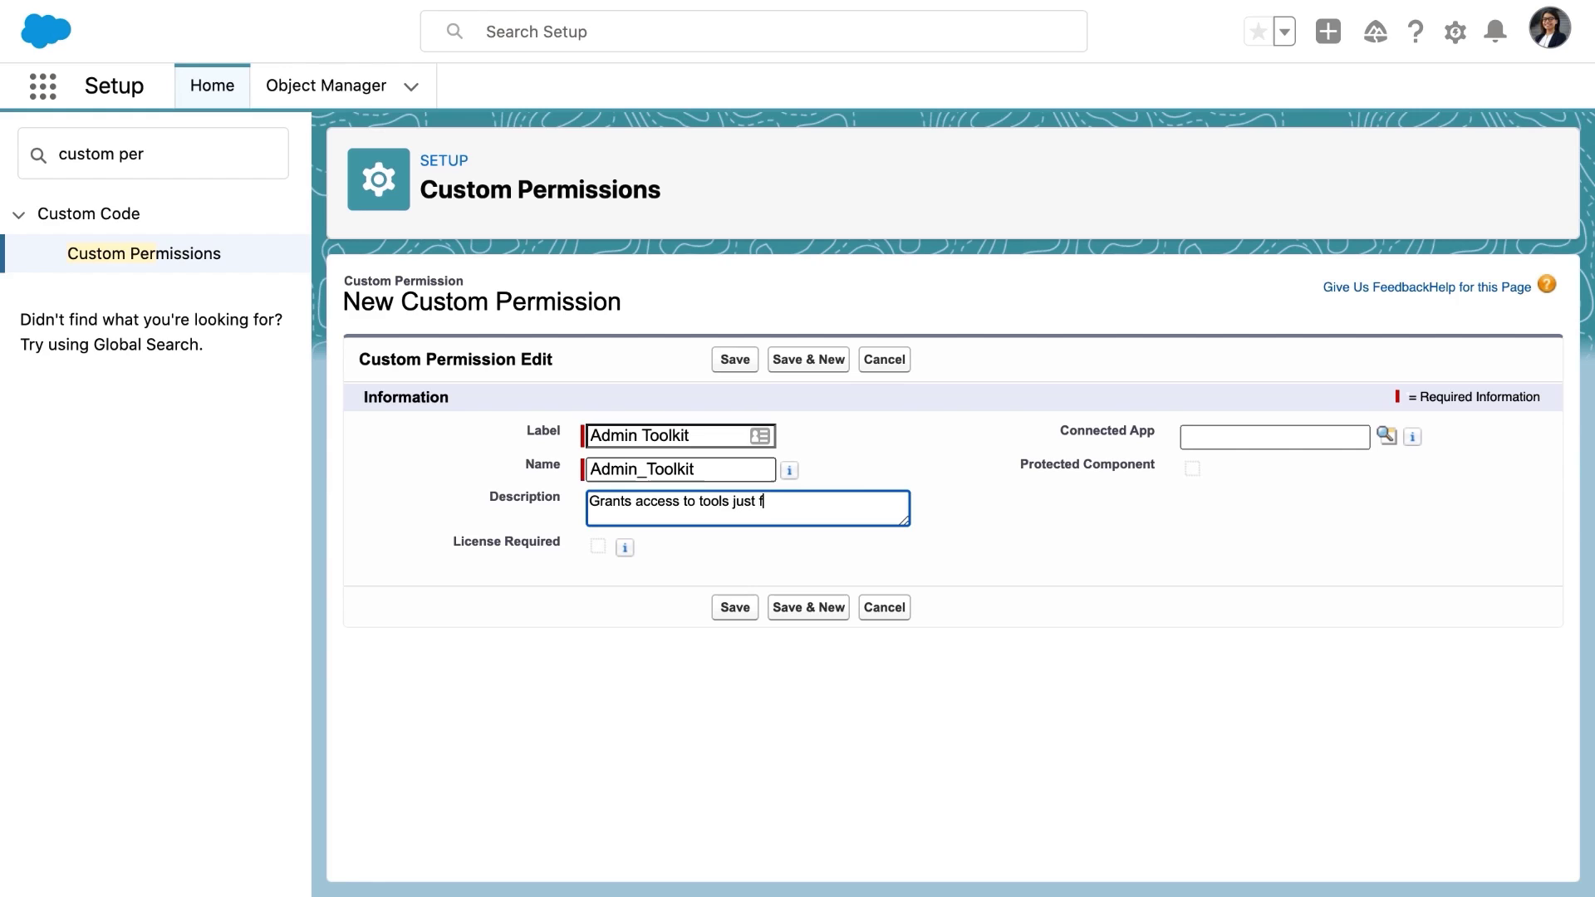
{"action": "type", "text": "or #AwesomeAdmins"}
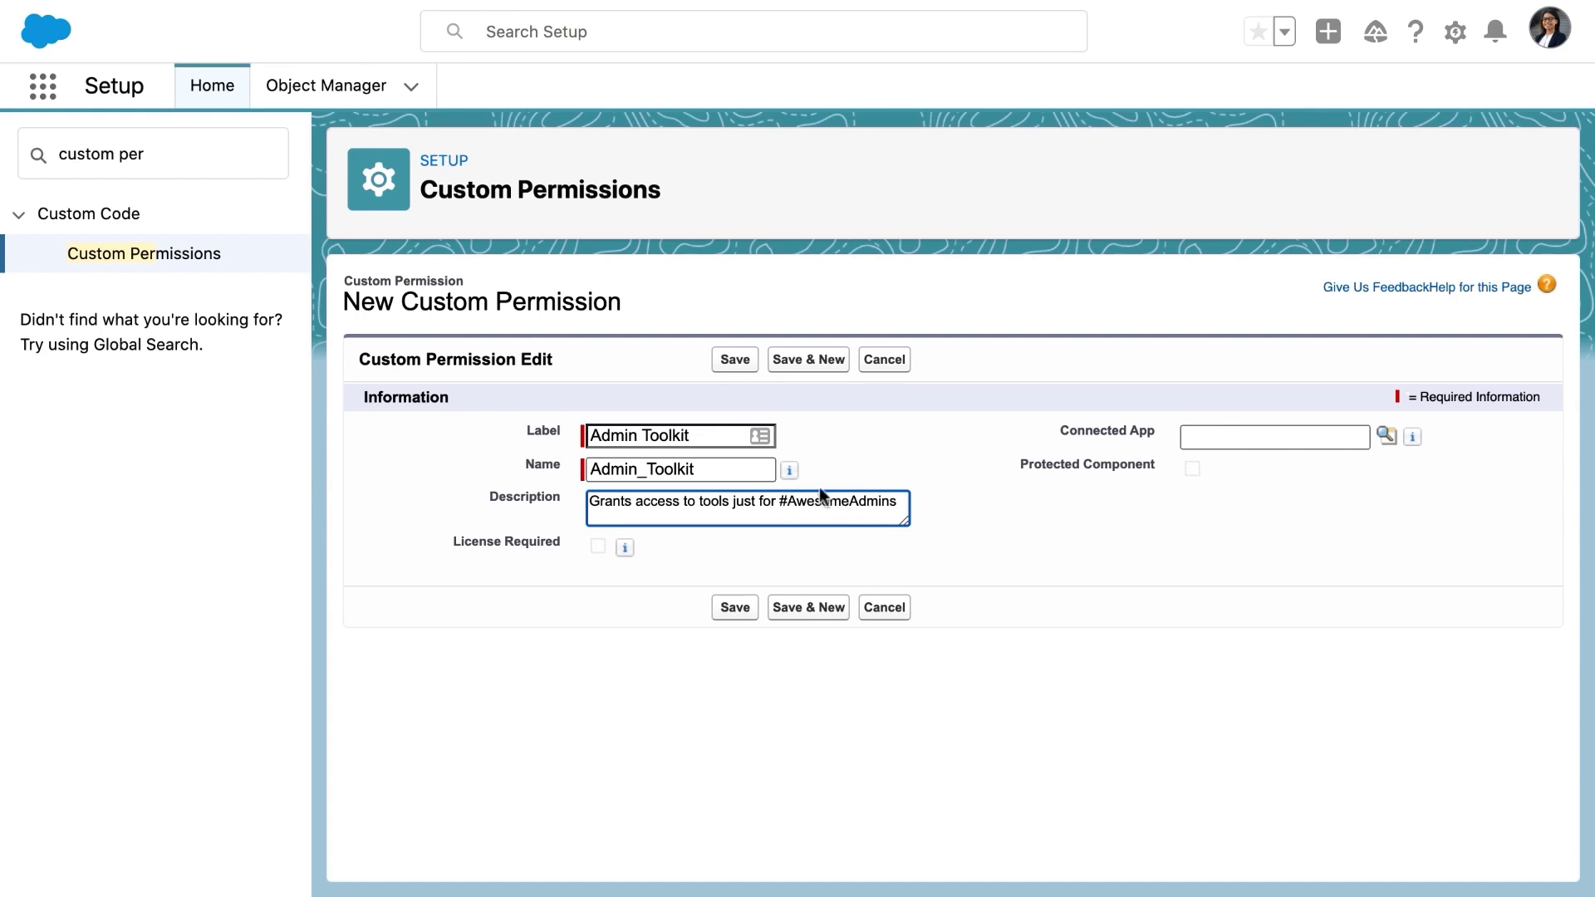
{"action": "left_click", "coordinate": [729, 609]}
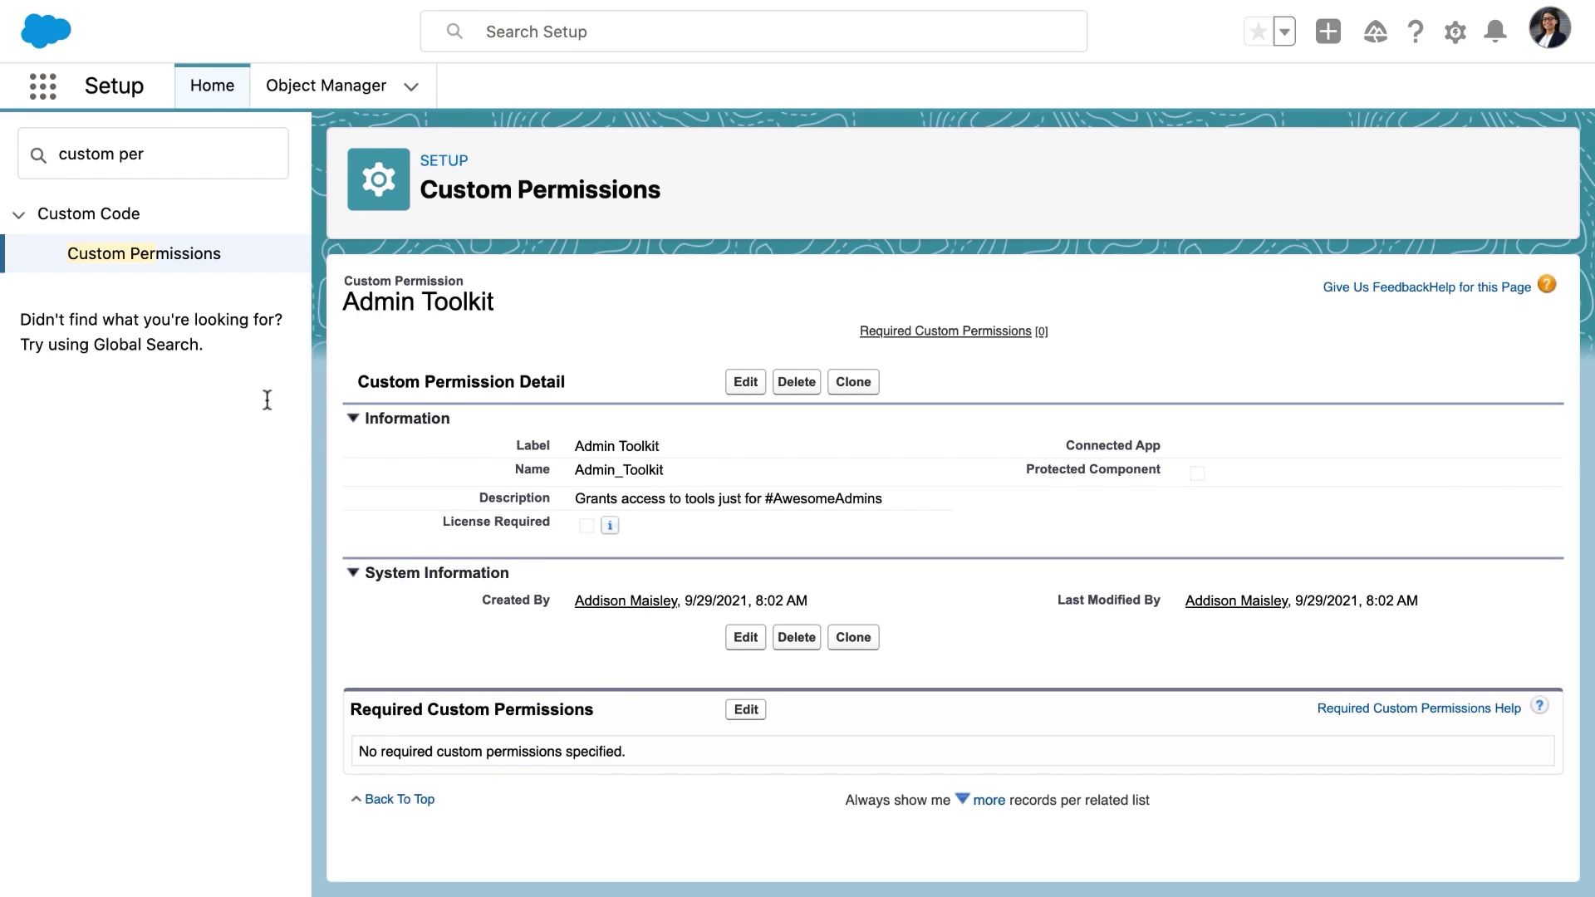
Step: Create permission set Admin Toolkit (Admin_Toolkit) described 'Grants the Admin Toolkit custom permission.'
{"action": "triple_click", "coordinate": [152, 158]}
{"action": "key", "text": "BackSpace"}
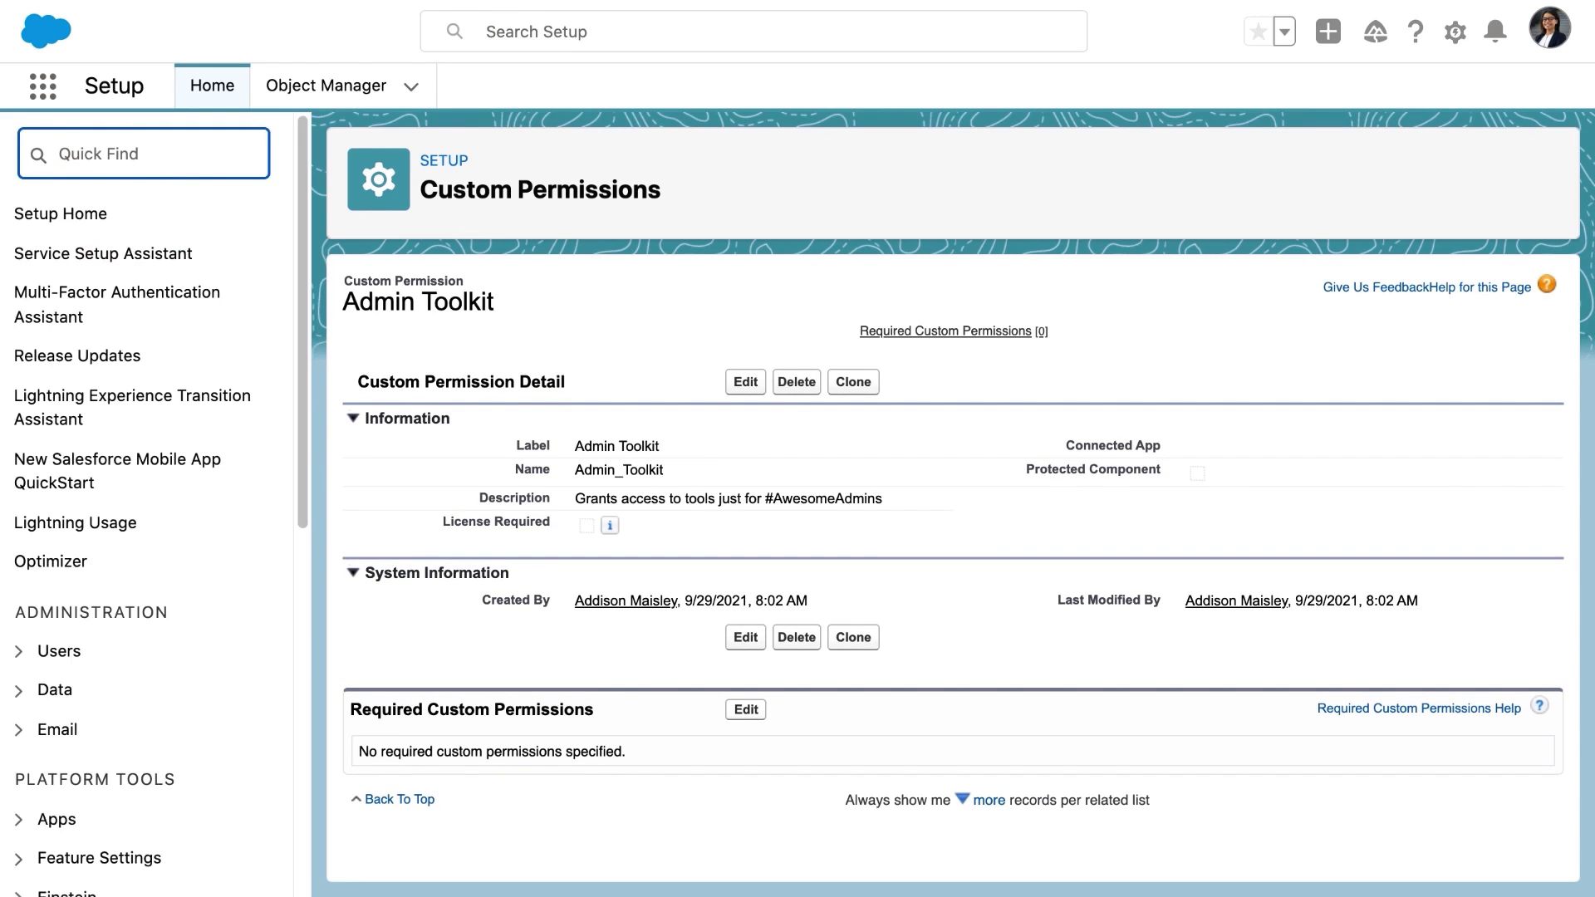
{"action": "type", "text": "permiss"}
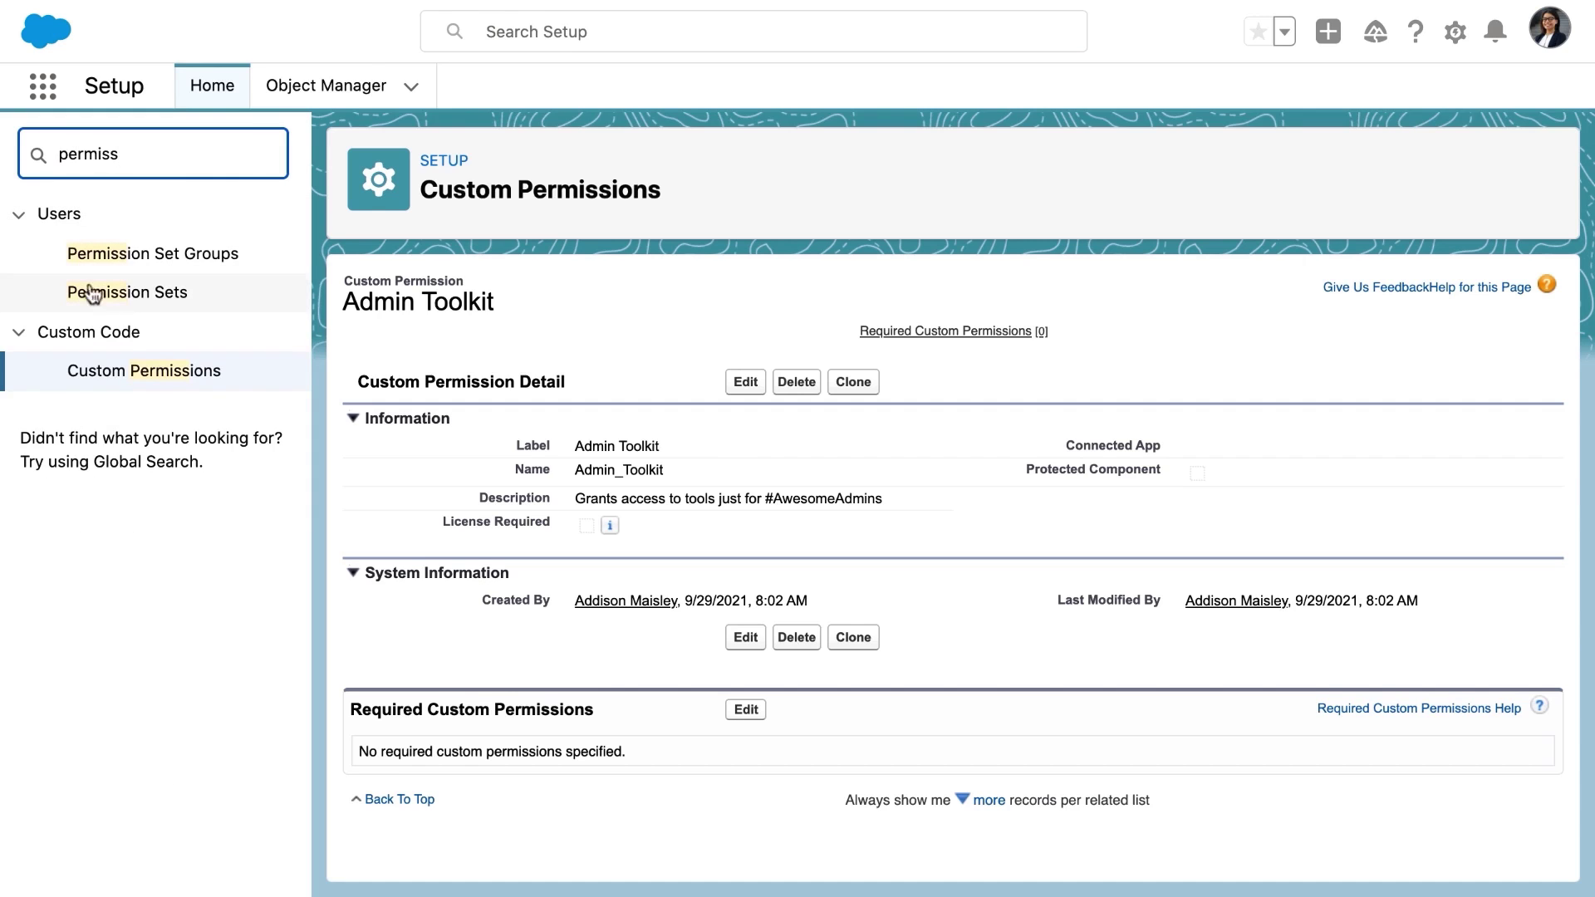
{"action": "left_click", "coordinate": [110, 307]}
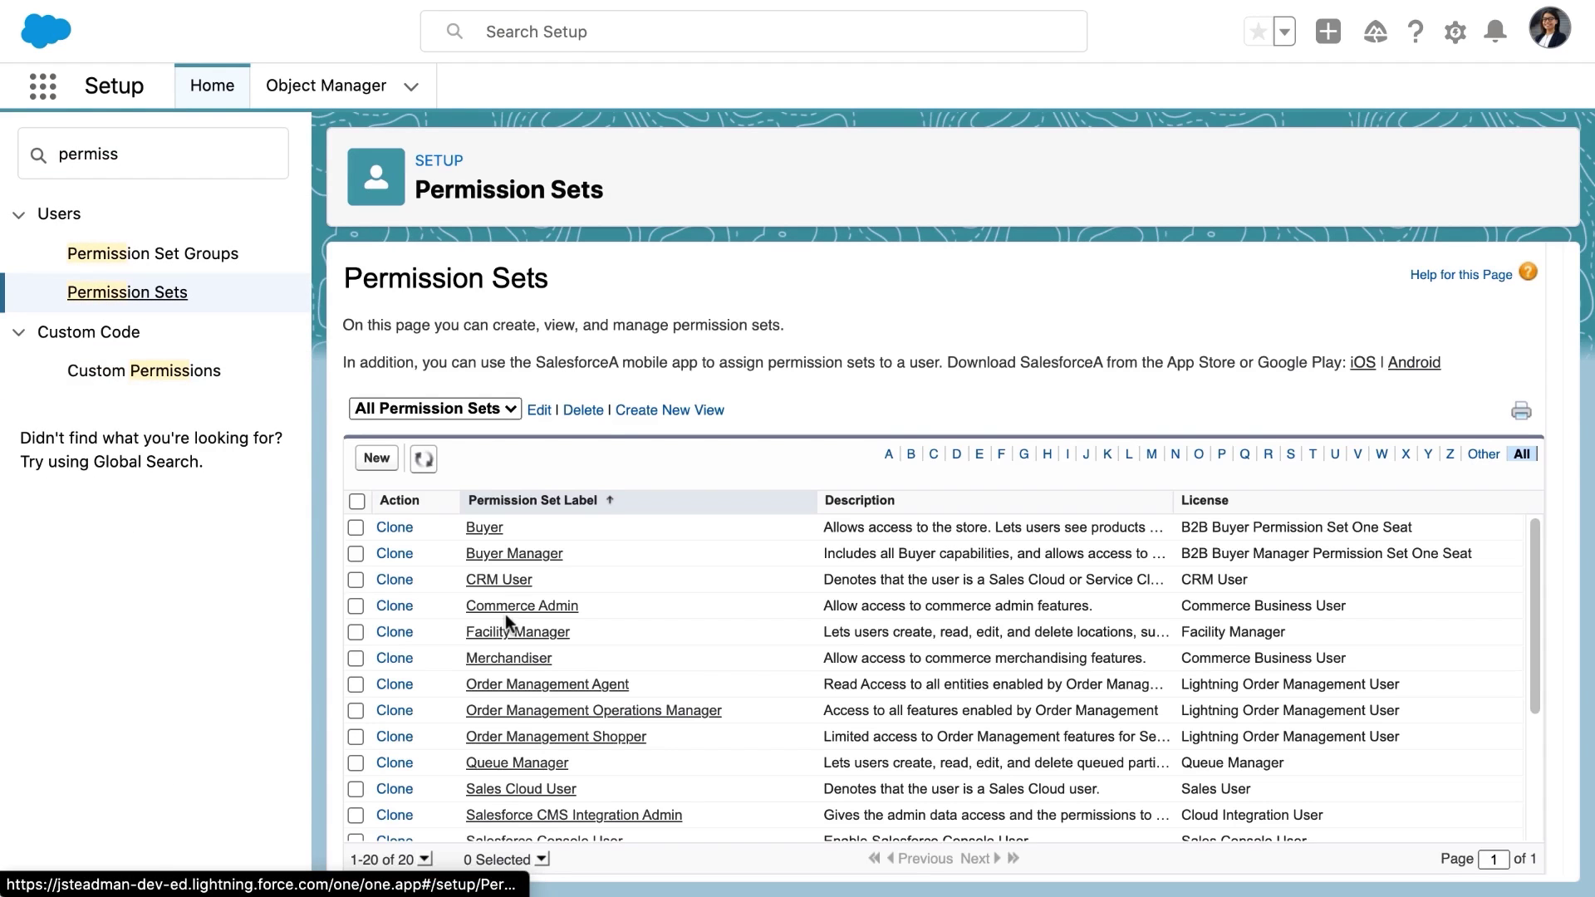
{"action": "left_click", "coordinate": [379, 461]}
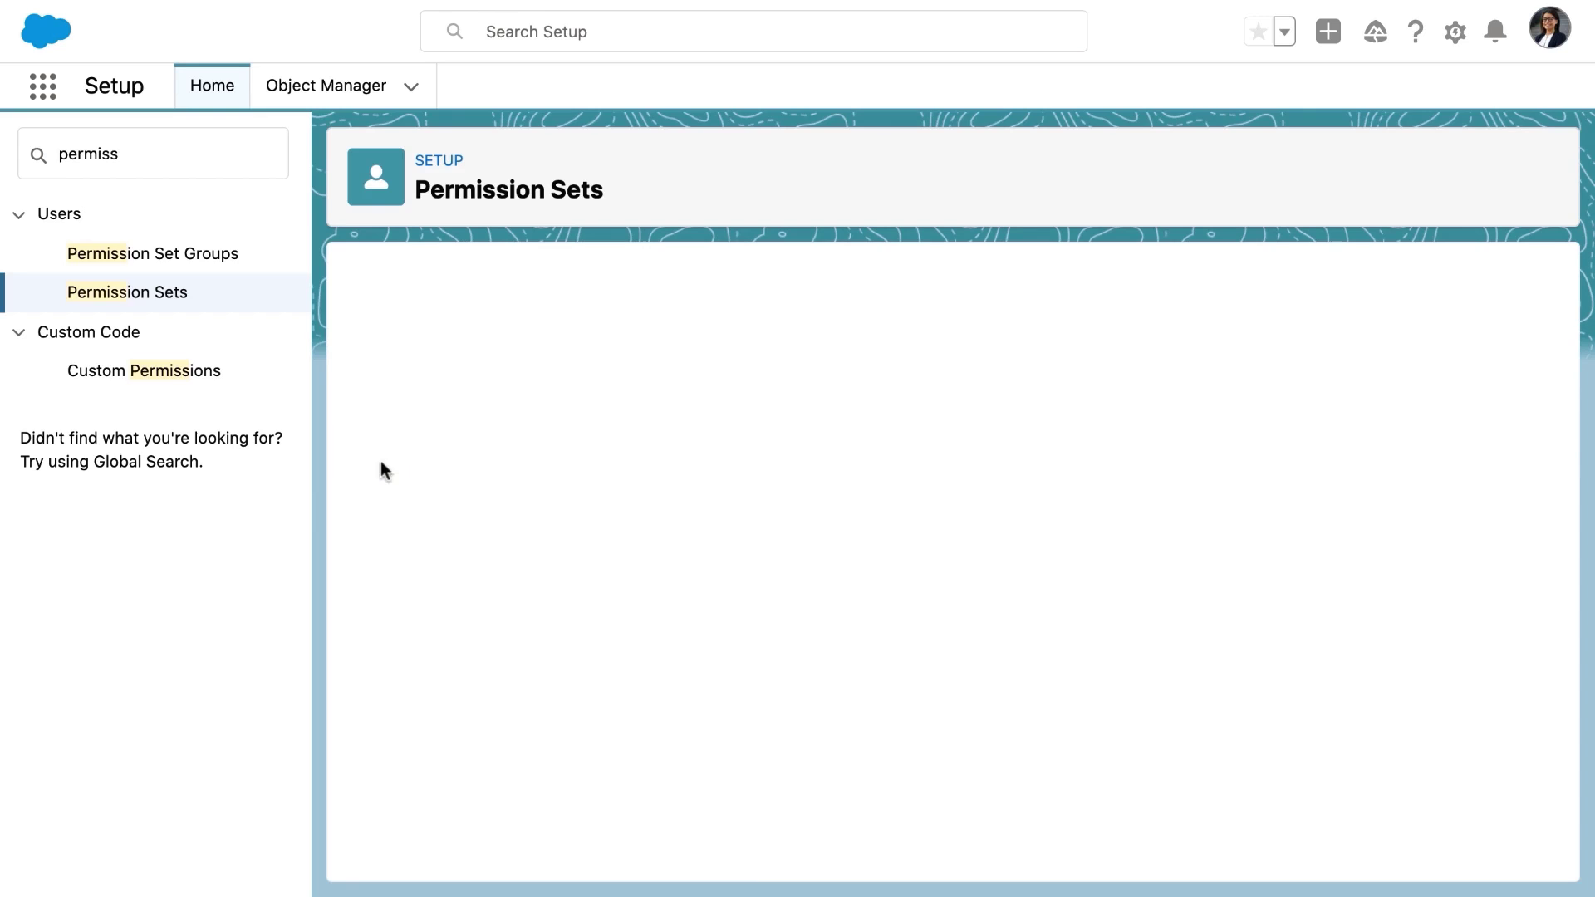
{"action": "type", "text": "Admin "}
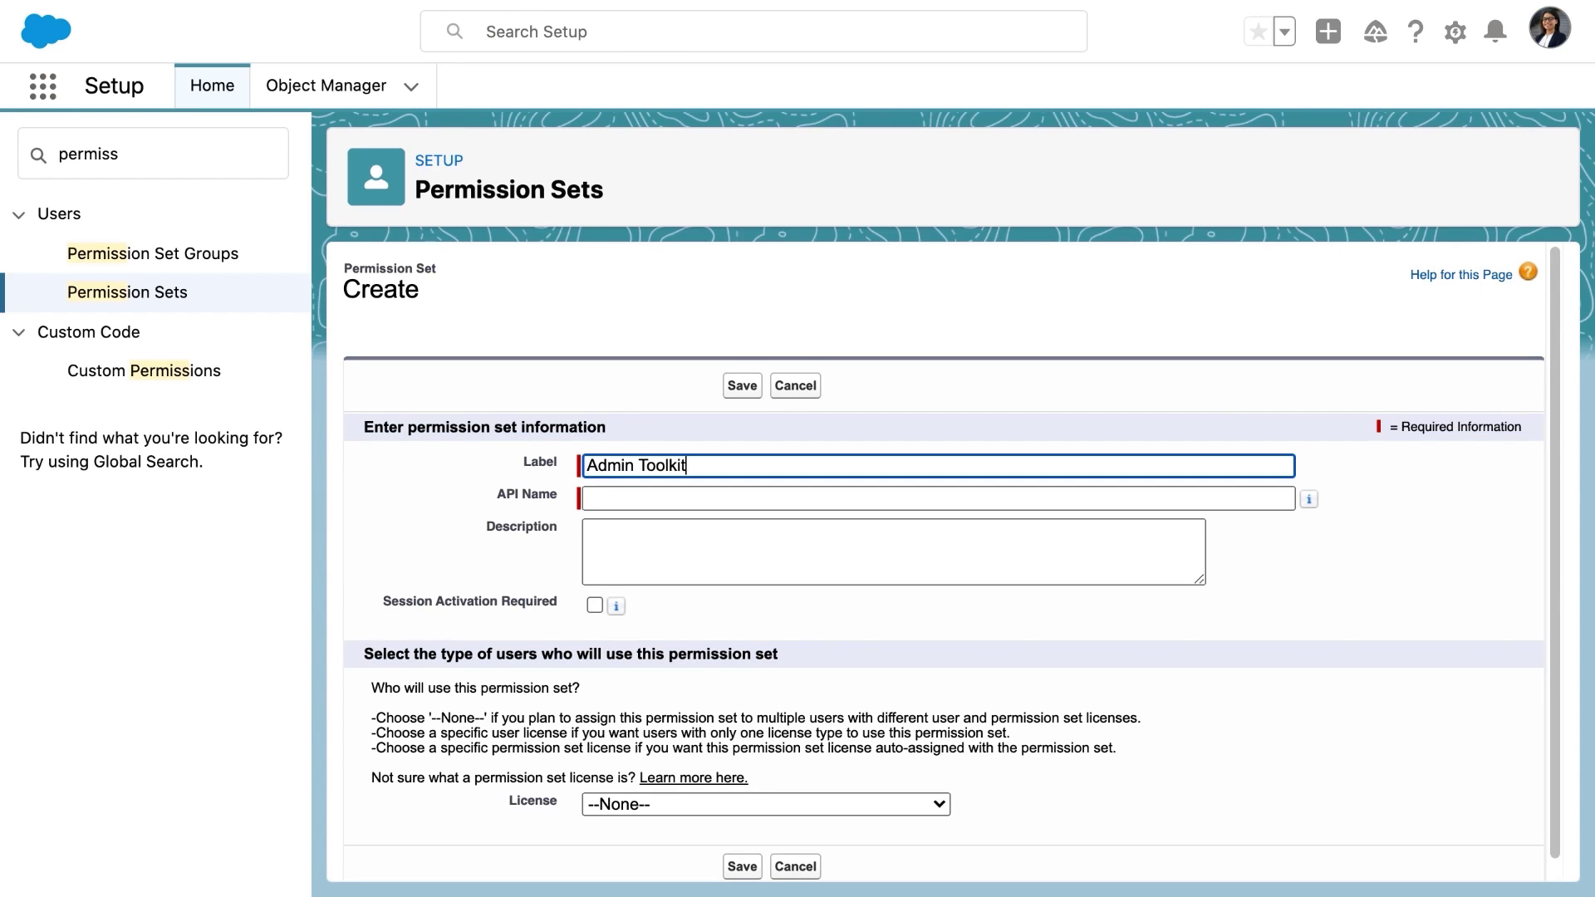
{"action": "type", "text": "Toolkit"}
{"action": "key", "text": "Tab"}
{"action": "key", "text": "Tab"}
{"action": "key", "text": "Tab"}
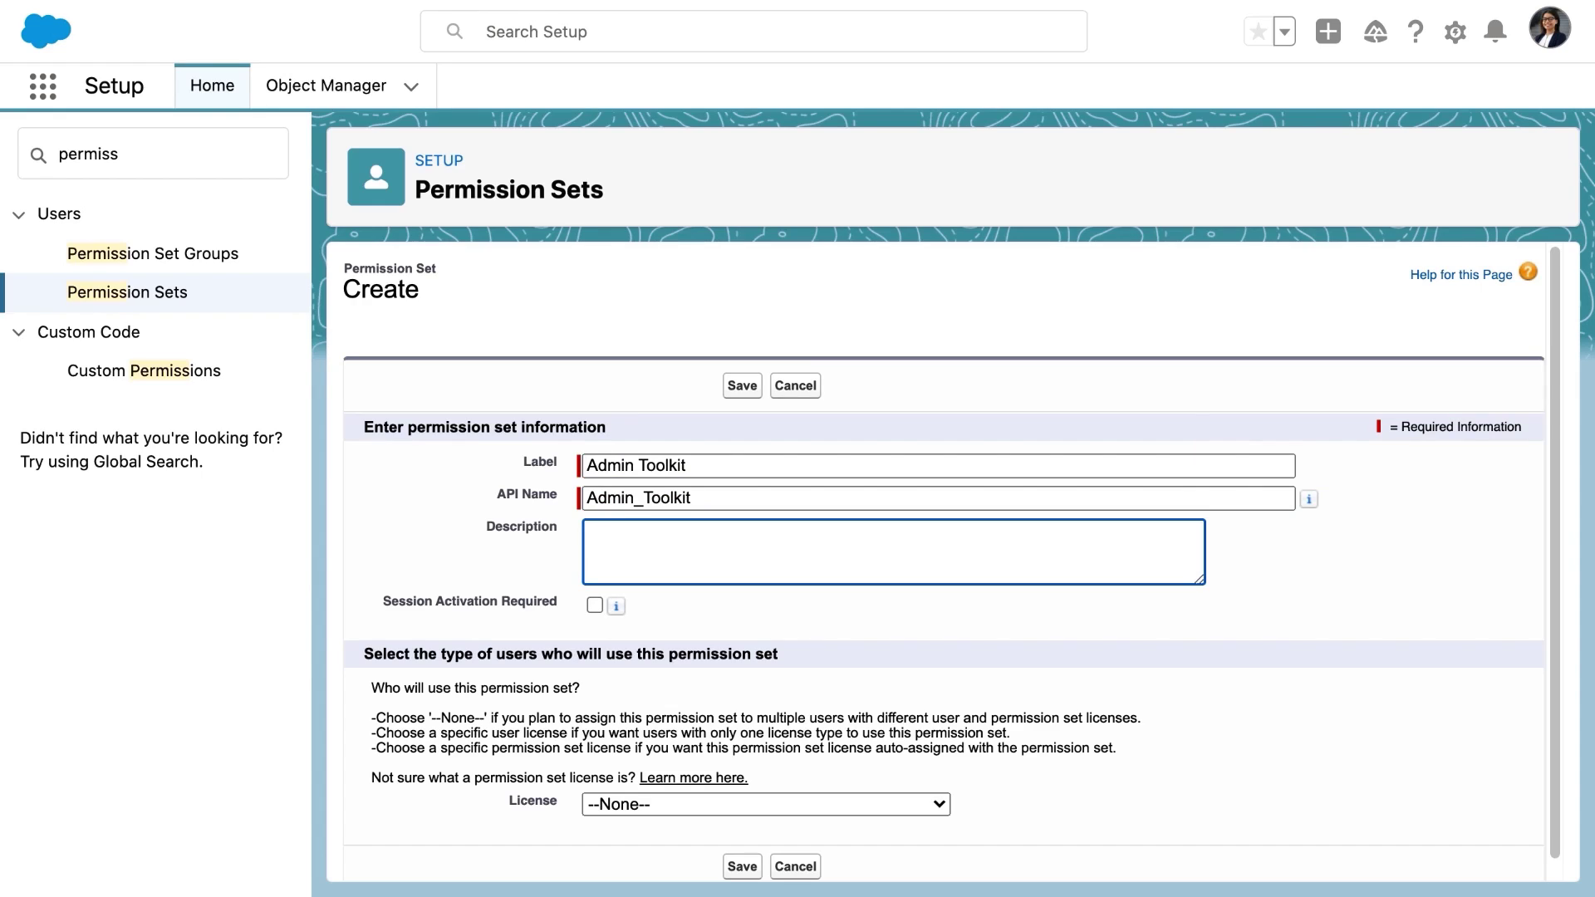
{"action": "type", "text": "Grants the Admin Toolkit custo"}
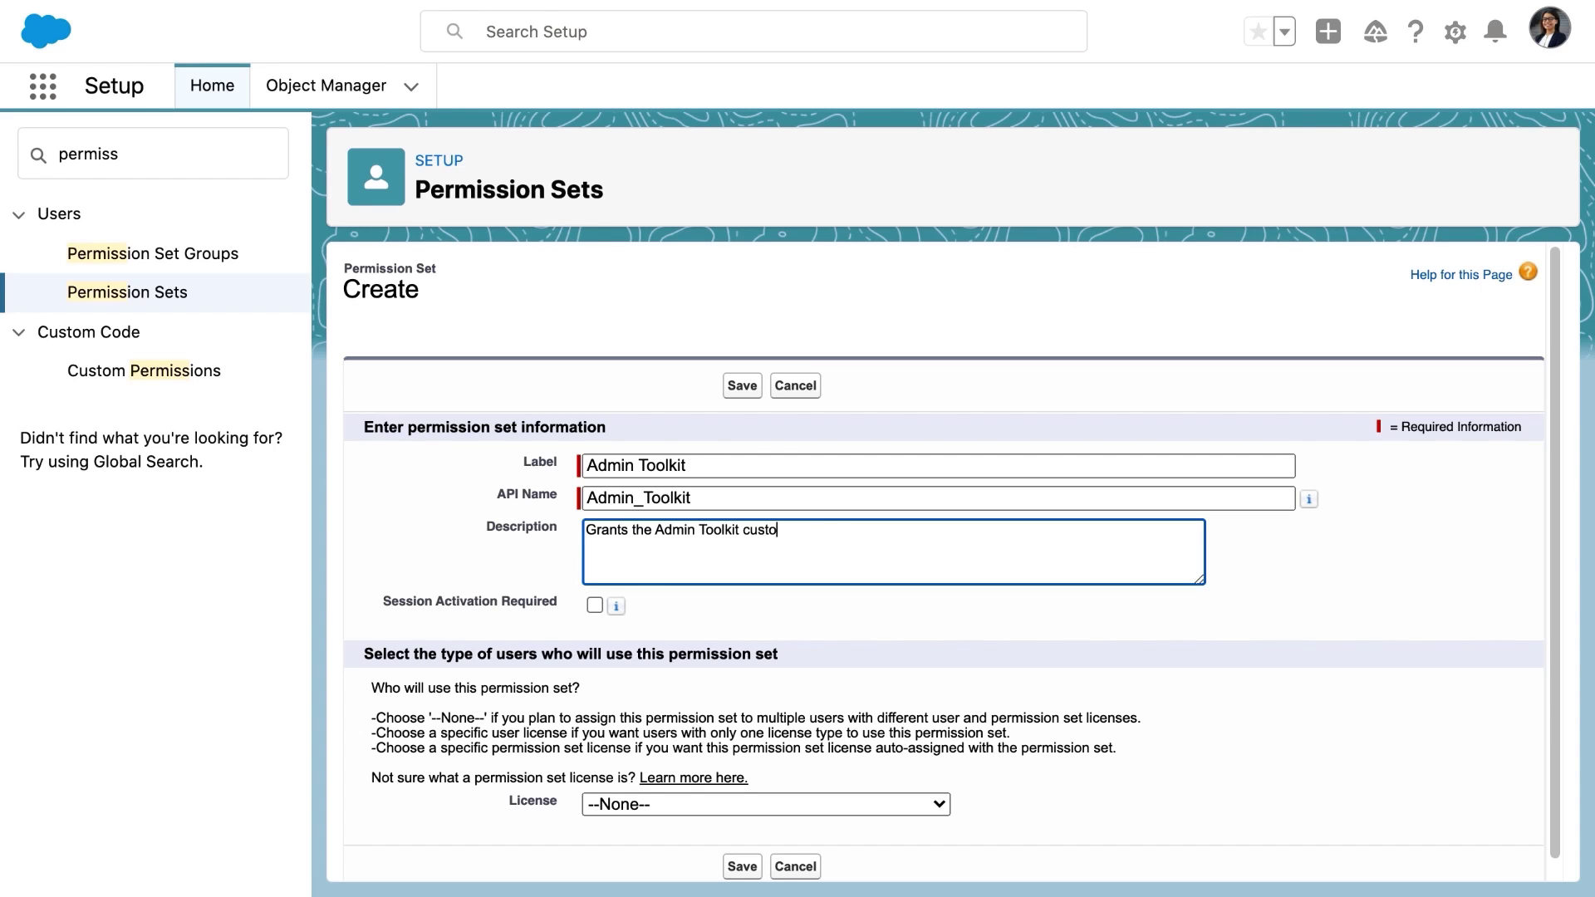
{"action": "type", "text": "m permission."}
{"action": "left_click", "coordinate": [743, 385]}
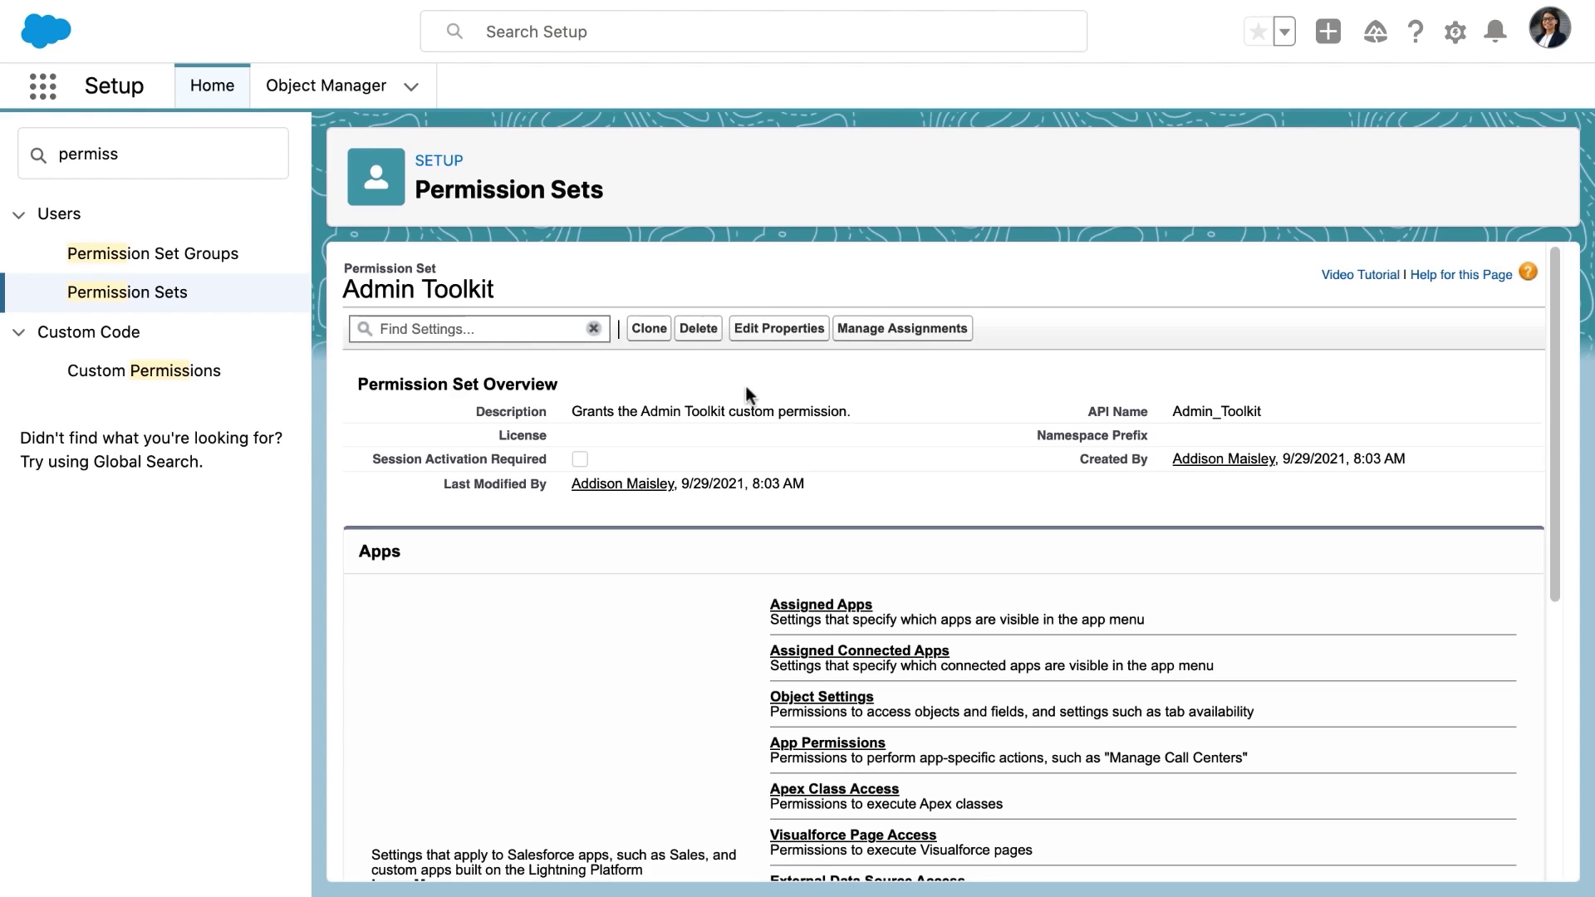
Step: Add Admin Toolkit to the permission set's Enabled Custom Permissions and save
{"action": "left_click", "coordinate": [422, 324]}
{"action": "type", "text": "dustom"}
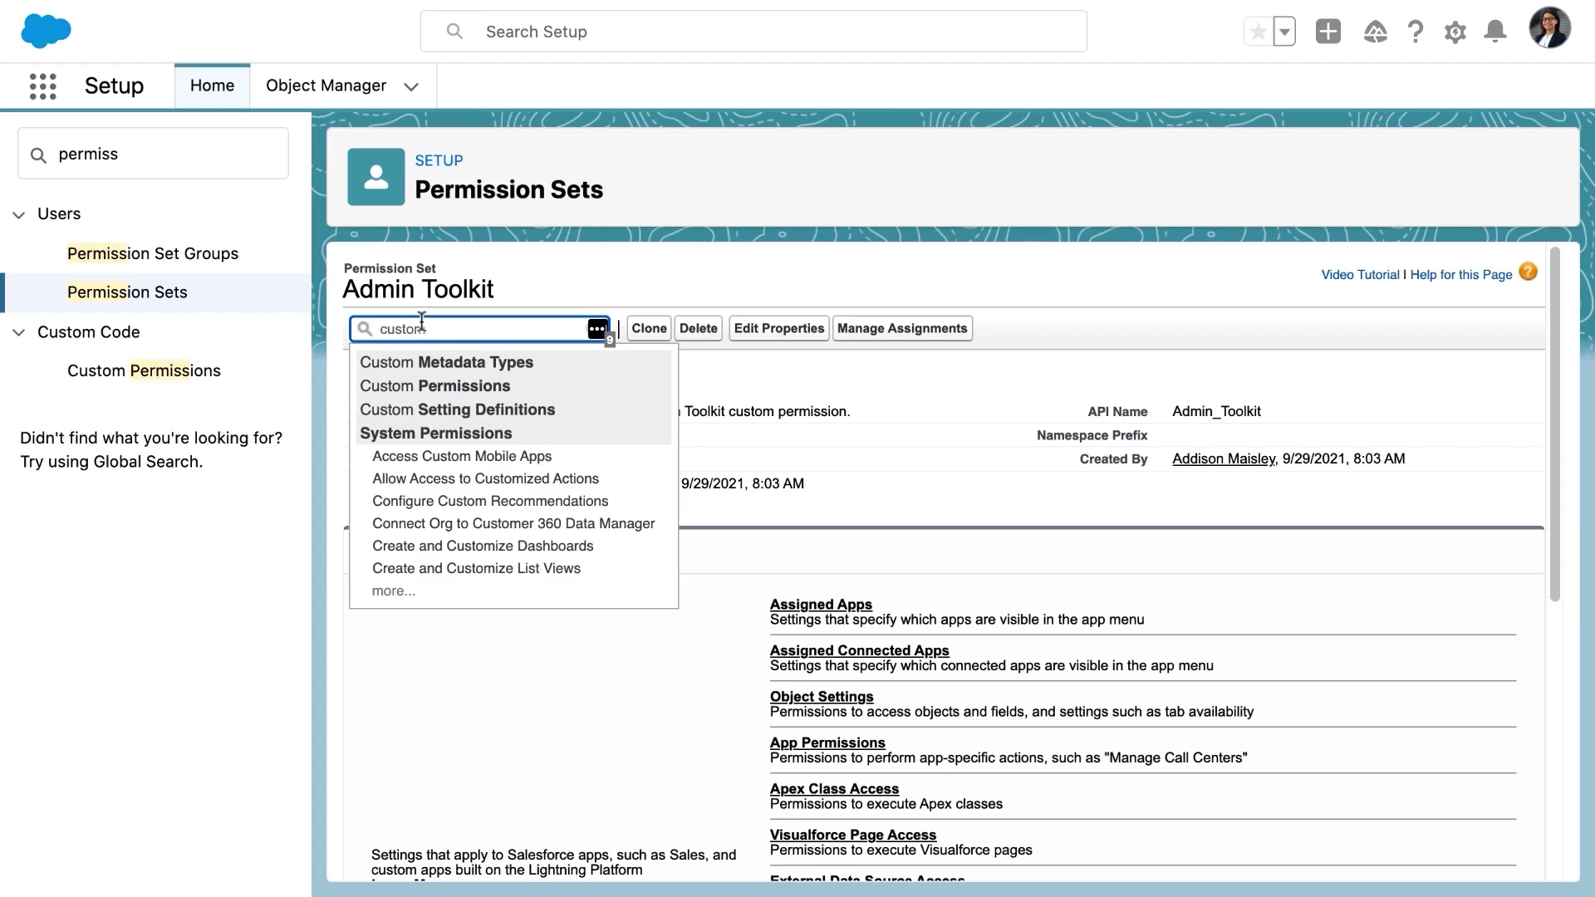
{"action": "left_click", "coordinate": [445, 385]}
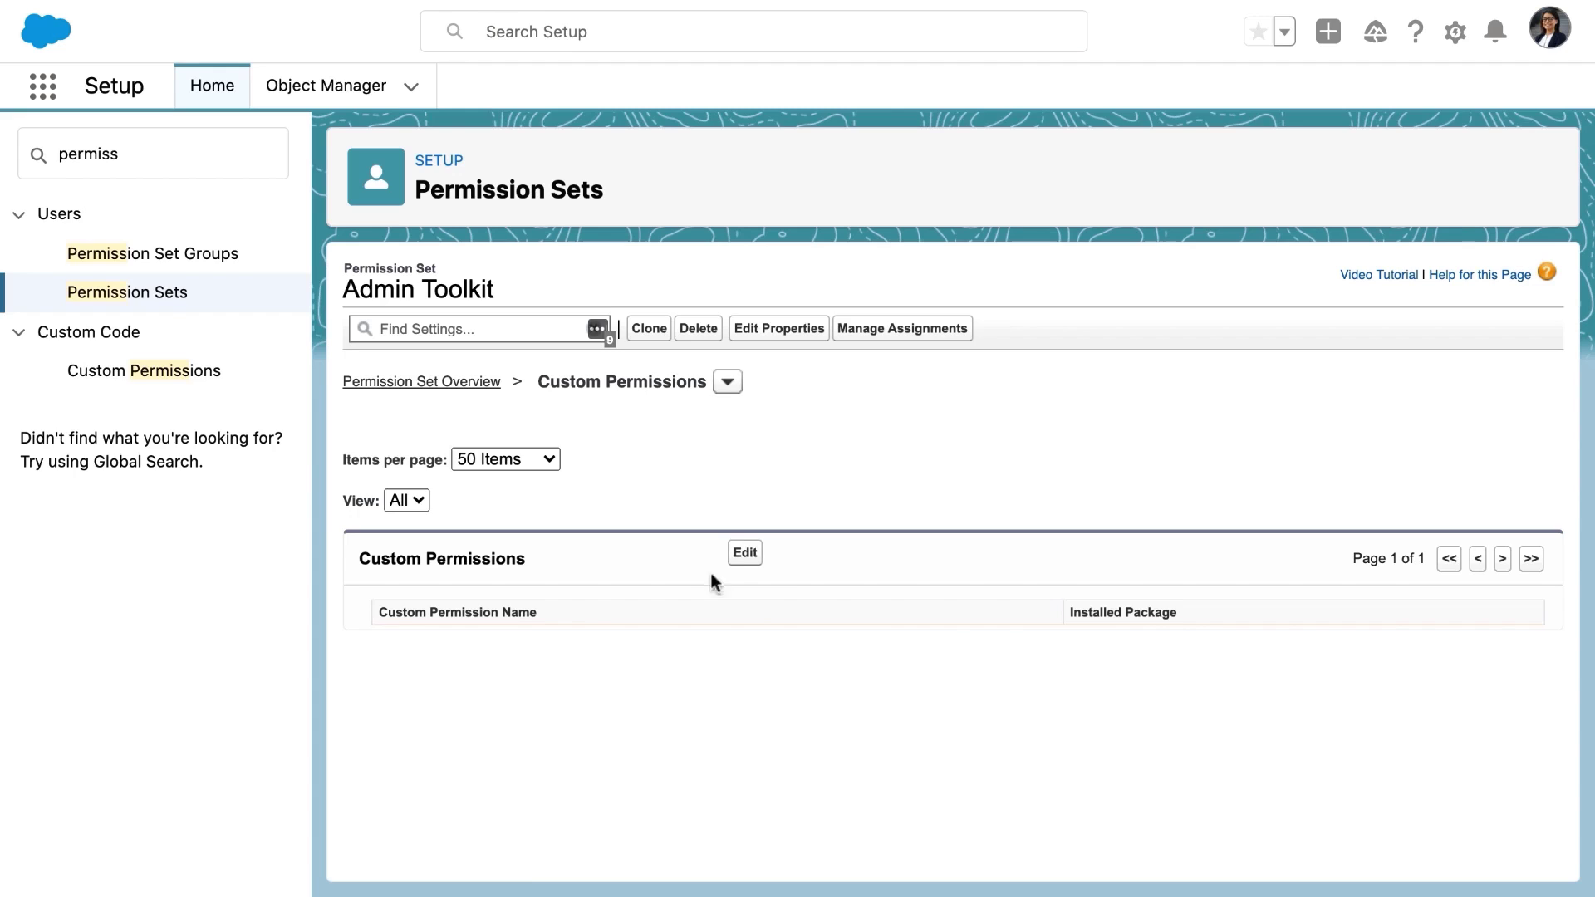
{"action": "left_click", "coordinate": [745, 551]}
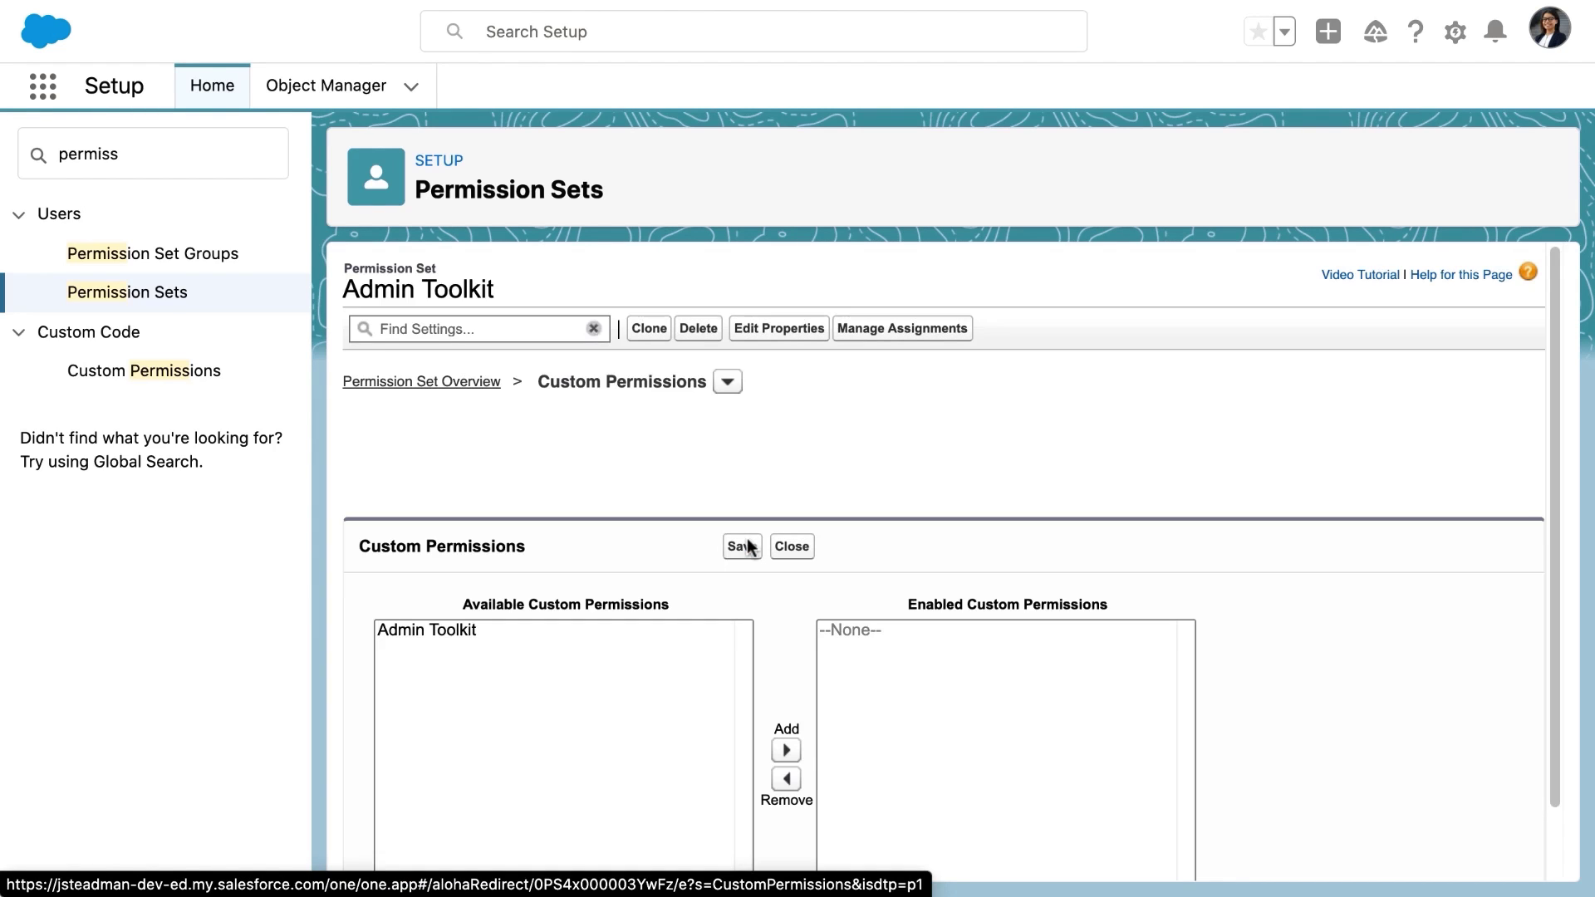
{"action": "left_click", "coordinate": [641, 622]}
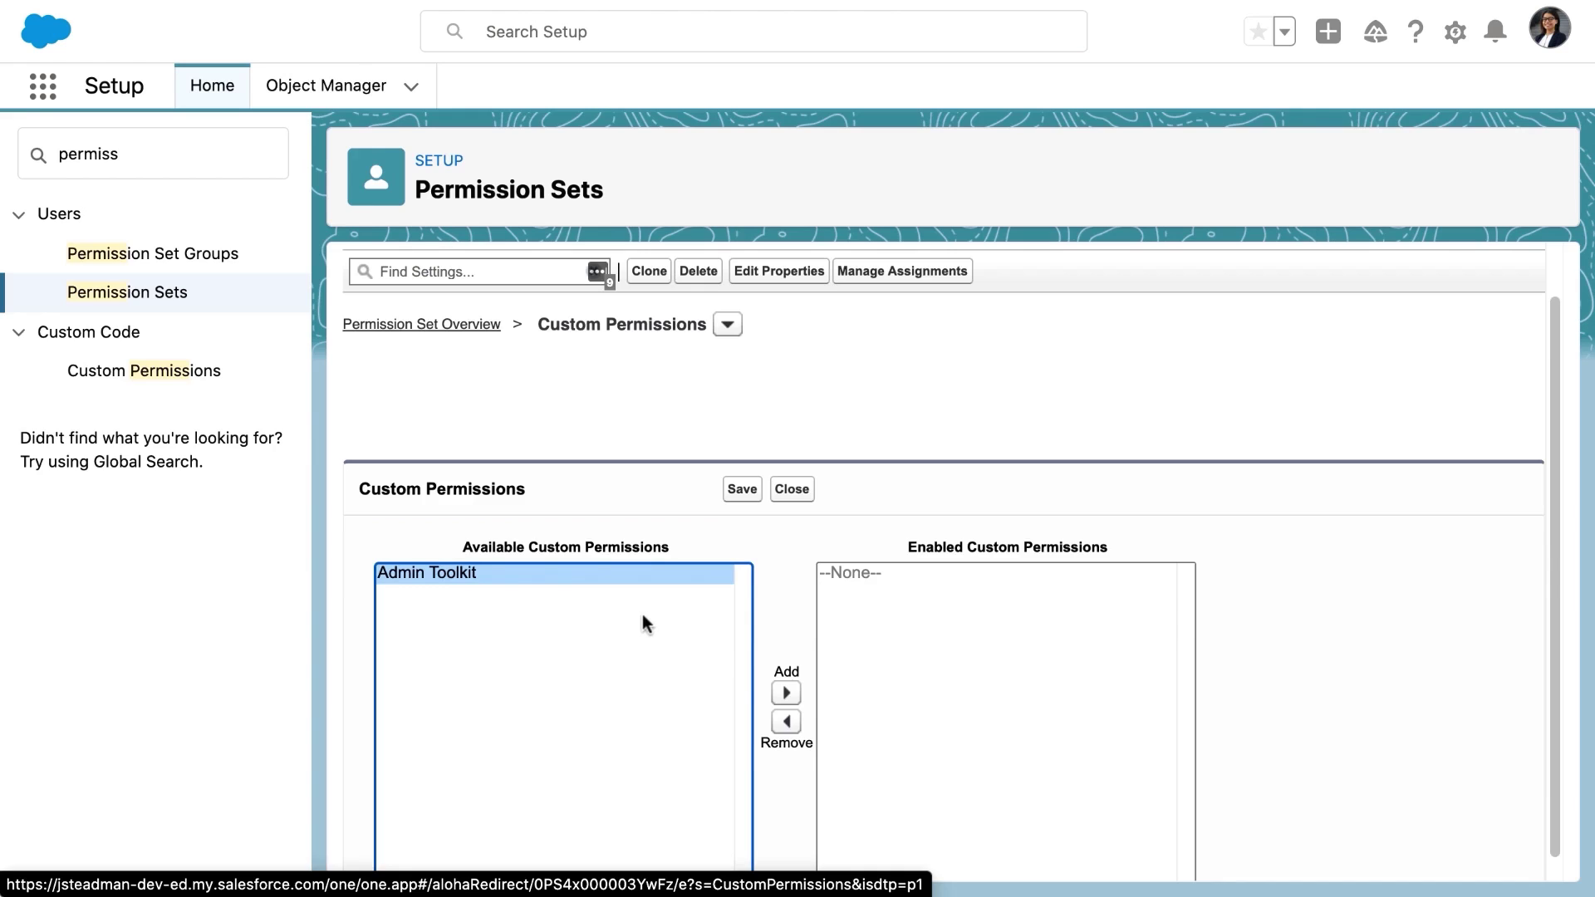
{"action": "left_click", "coordinate": [786, 692]}
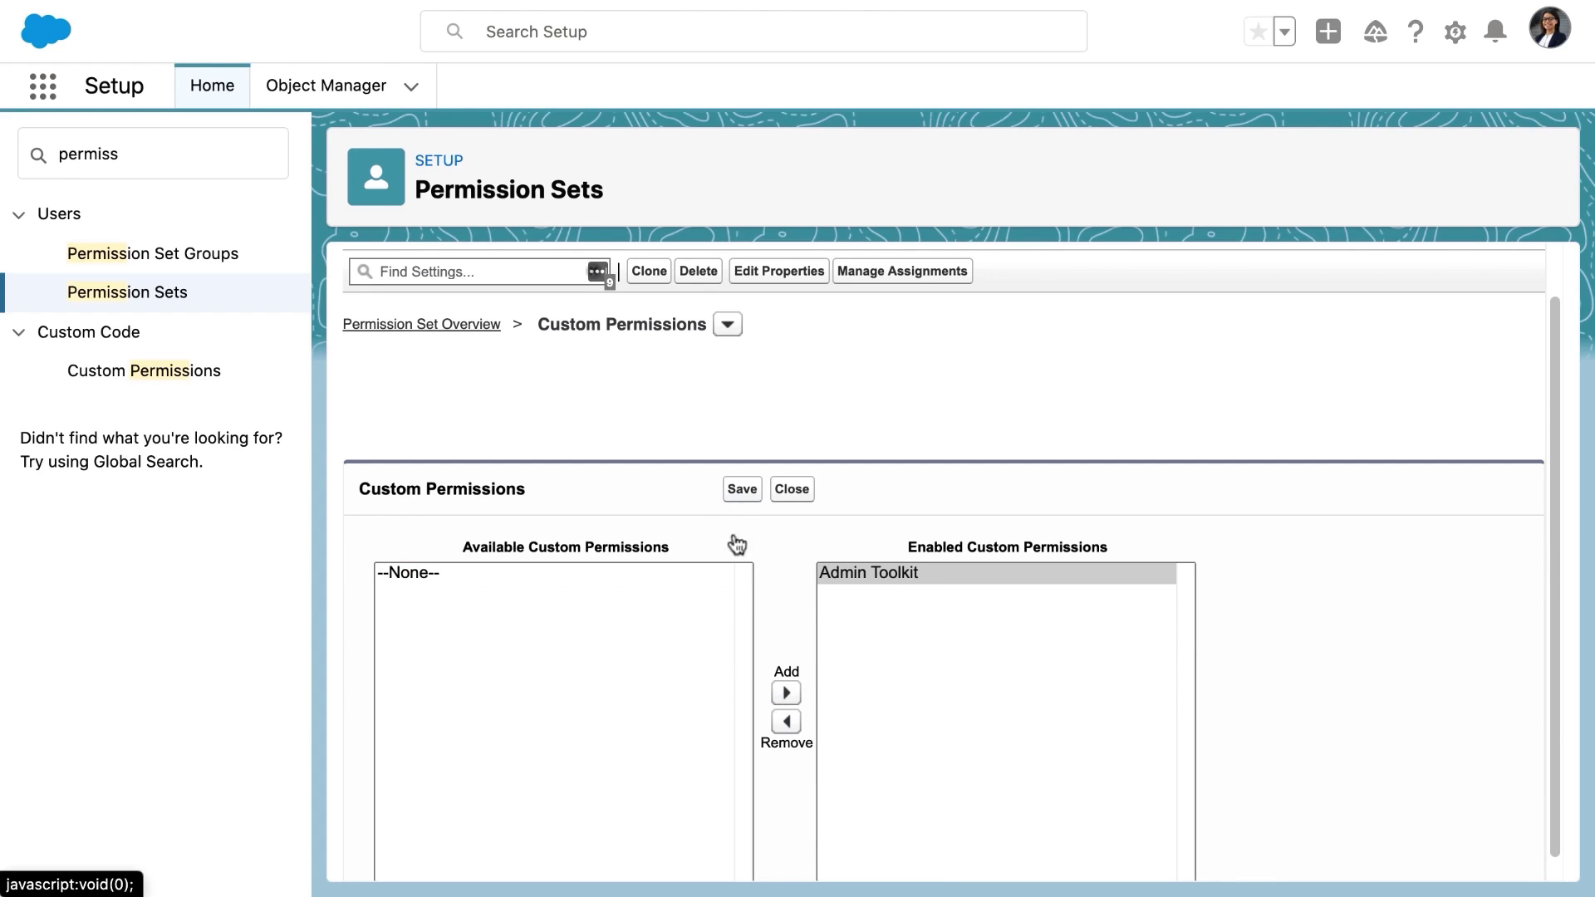
{"action": "left_click", "coordinate": [731, 492]}
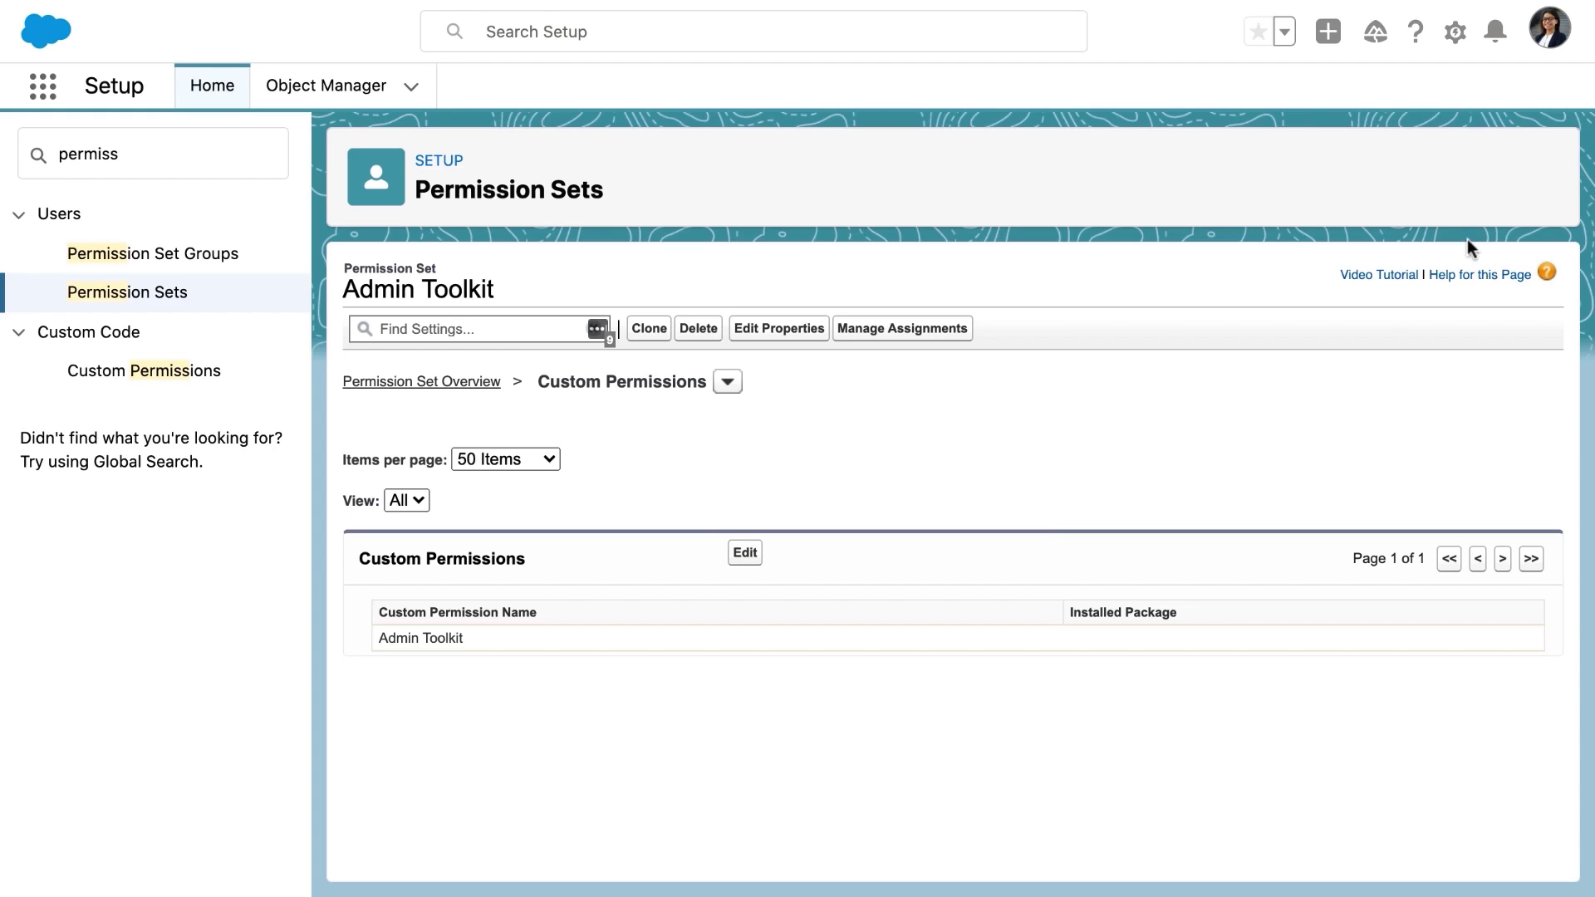
Step: Reopen the Big Bet - 25000 opportunity's record page in Lightning App Builder via the Sales app
{"action": "left_click", "coordinate": [43, 86]}
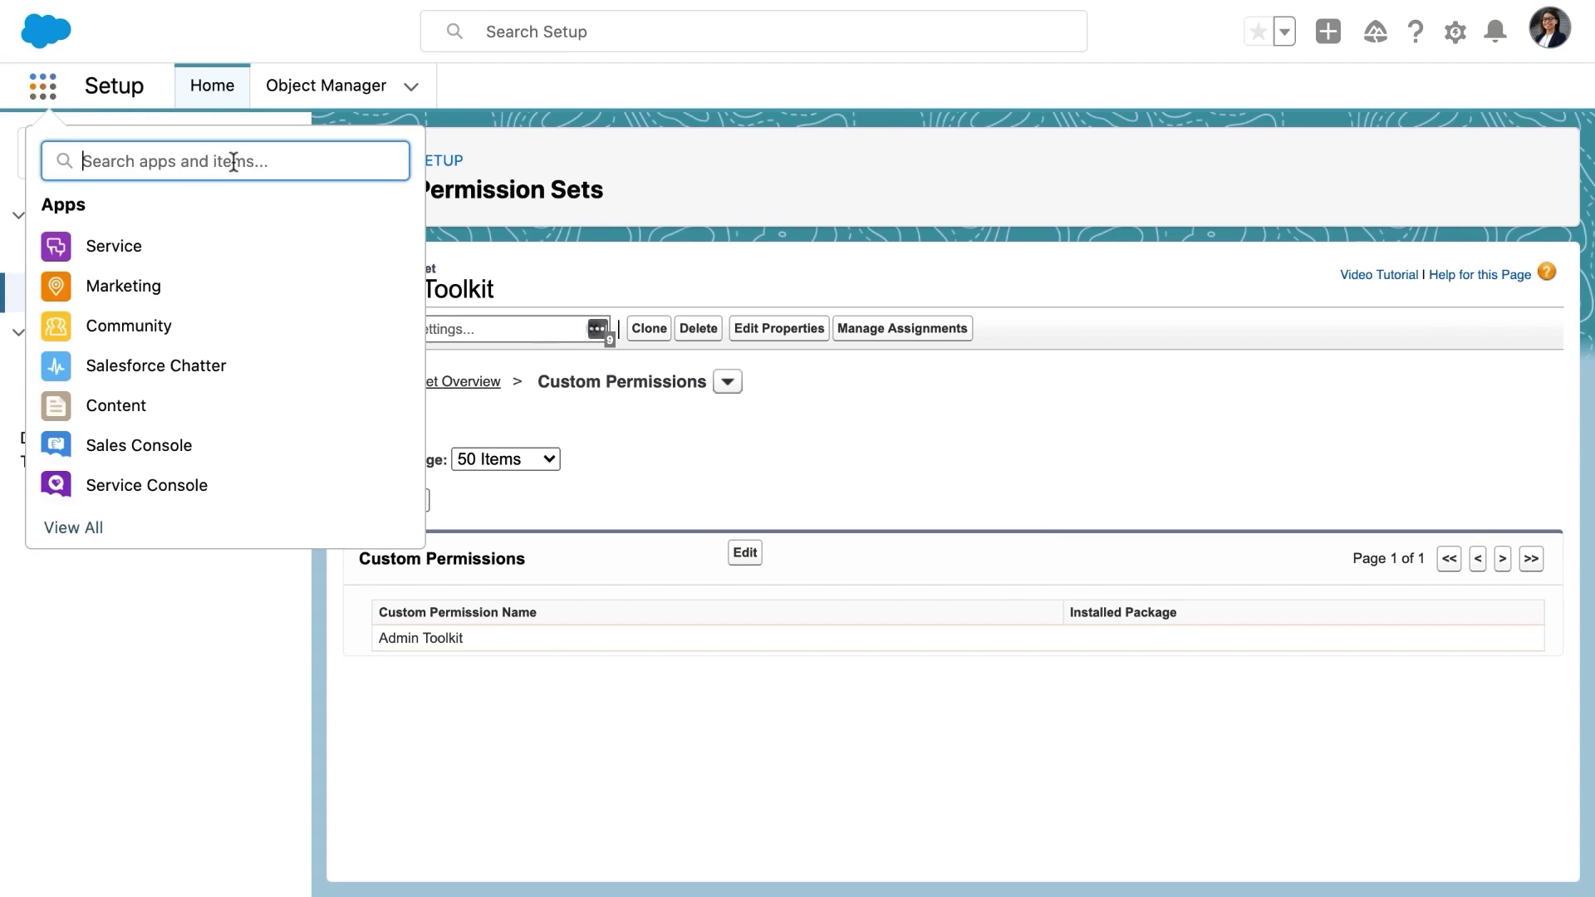
{"action": "type", "text": "sales"}
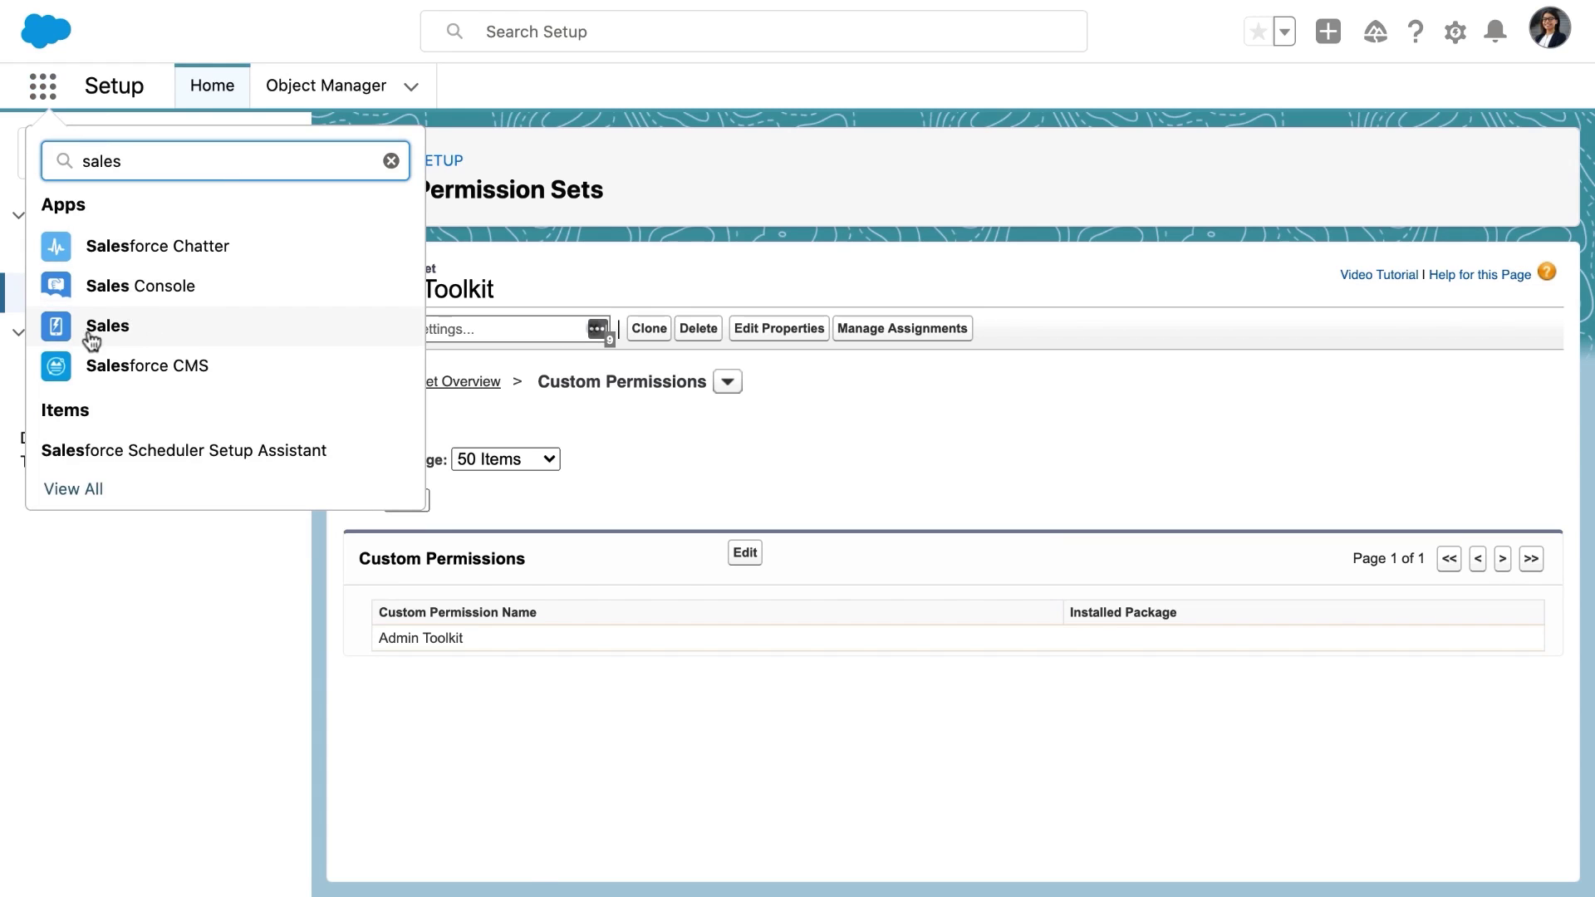
{"action": "left_click", "coordinate": [132, 337]}
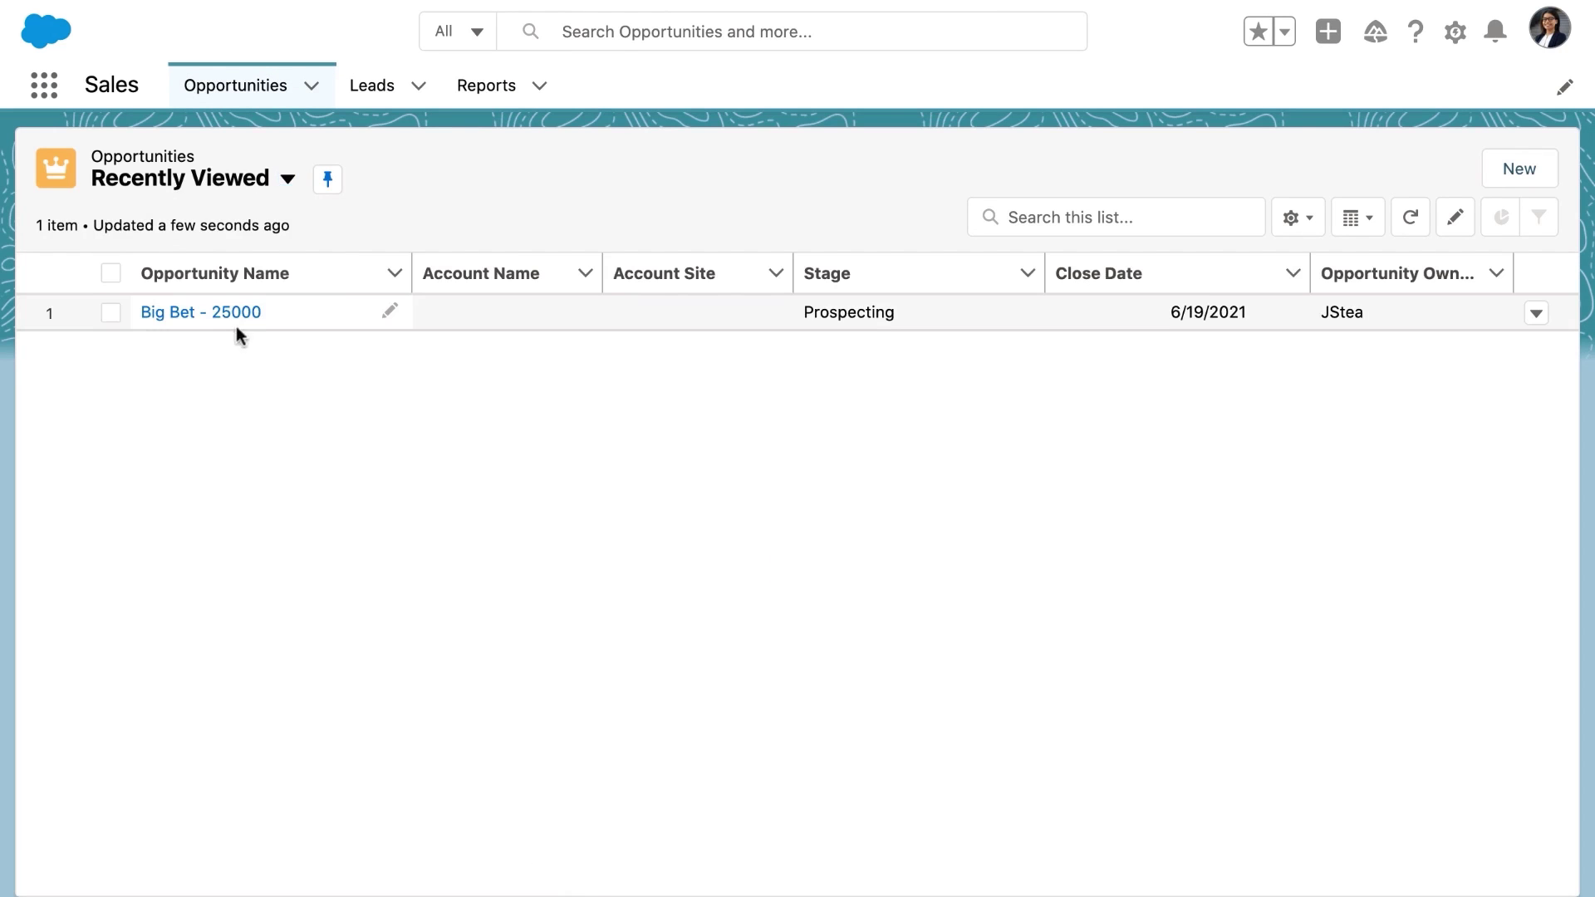
{"action": "left_click", "coordinate": [234, 320]}
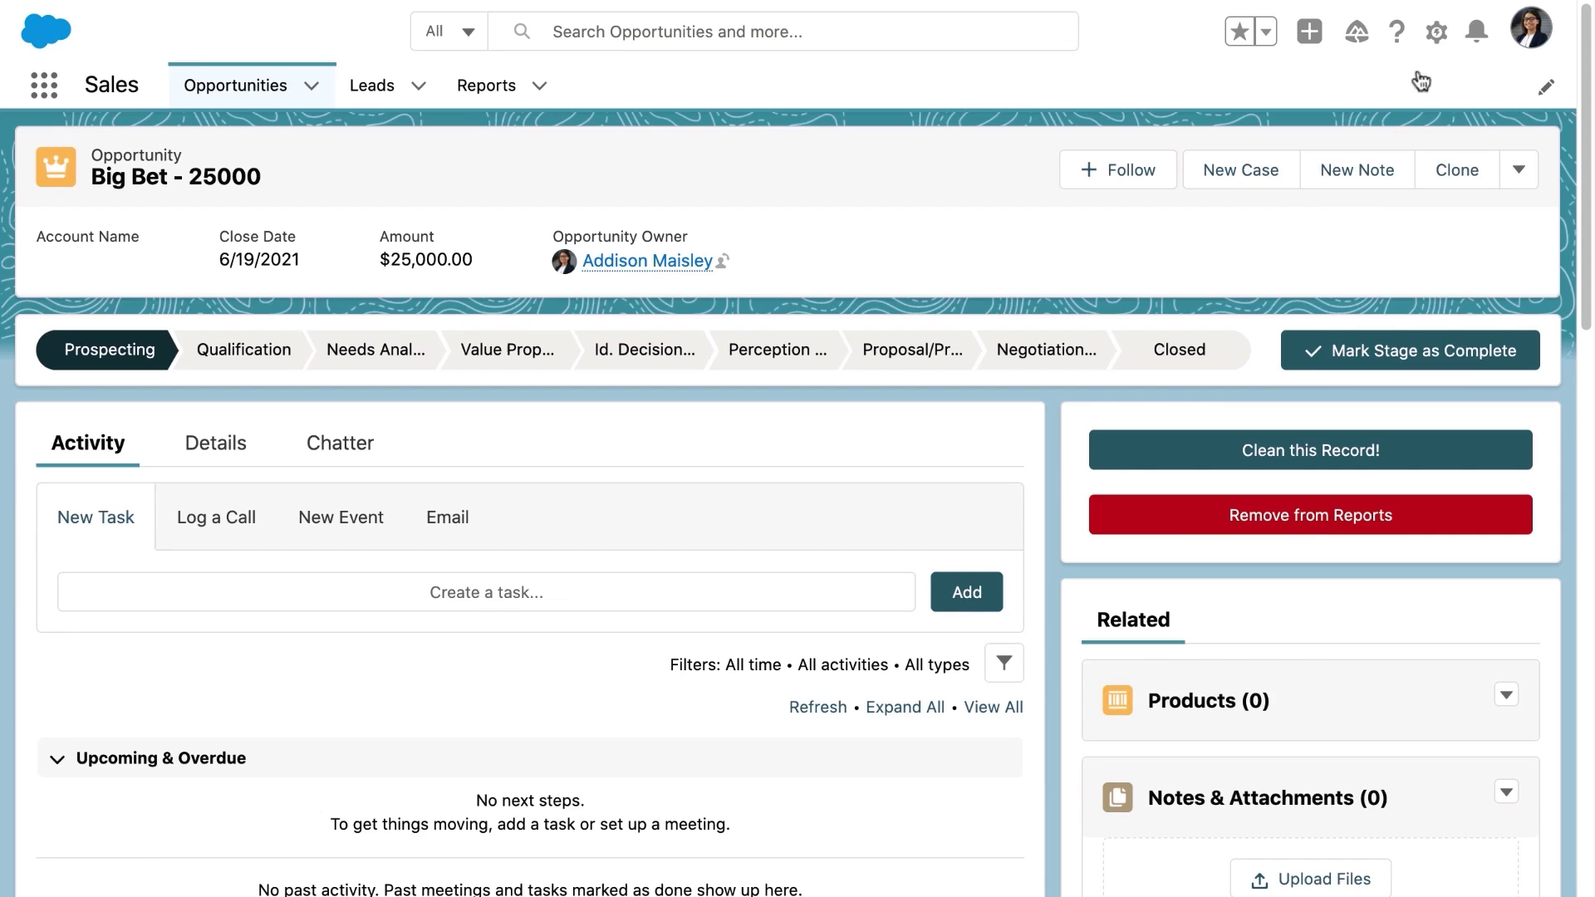
{"action": "left_click", "coordinate": [1436, 32]}
{"action": "left_click", "coordinate": [1325, 324]}
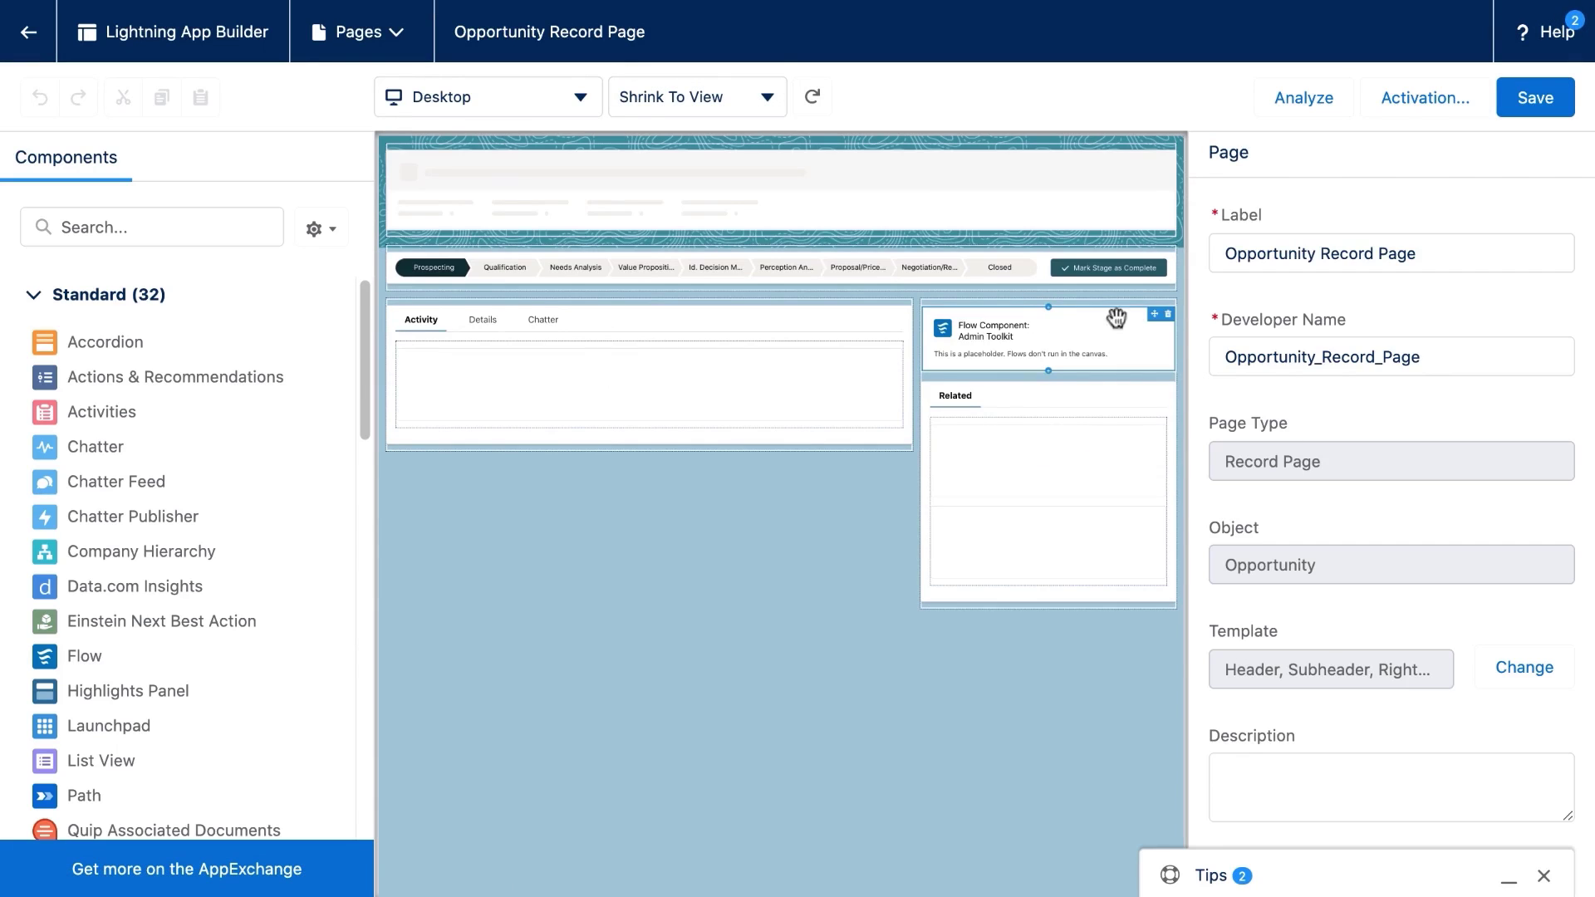
Step: Add an advanced visibility filter to the Admin Toolkit flow component using a Permissions field
{"action": "left_click", "coordinate": [1130, 323]}
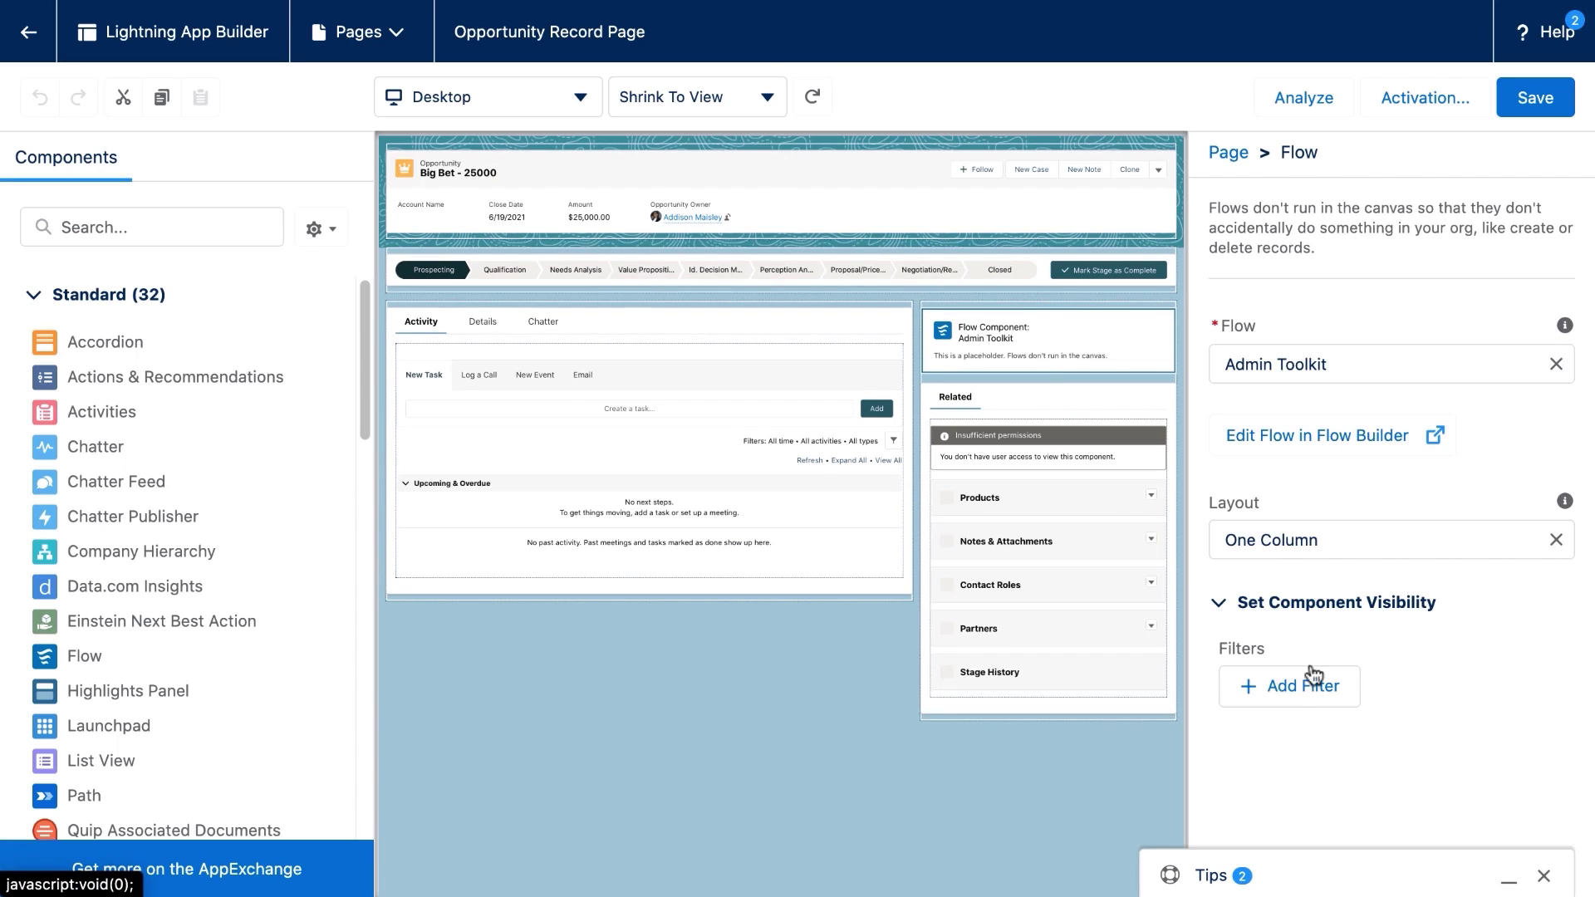
{"action": "left_click", "coordinate": [1313, 681]}
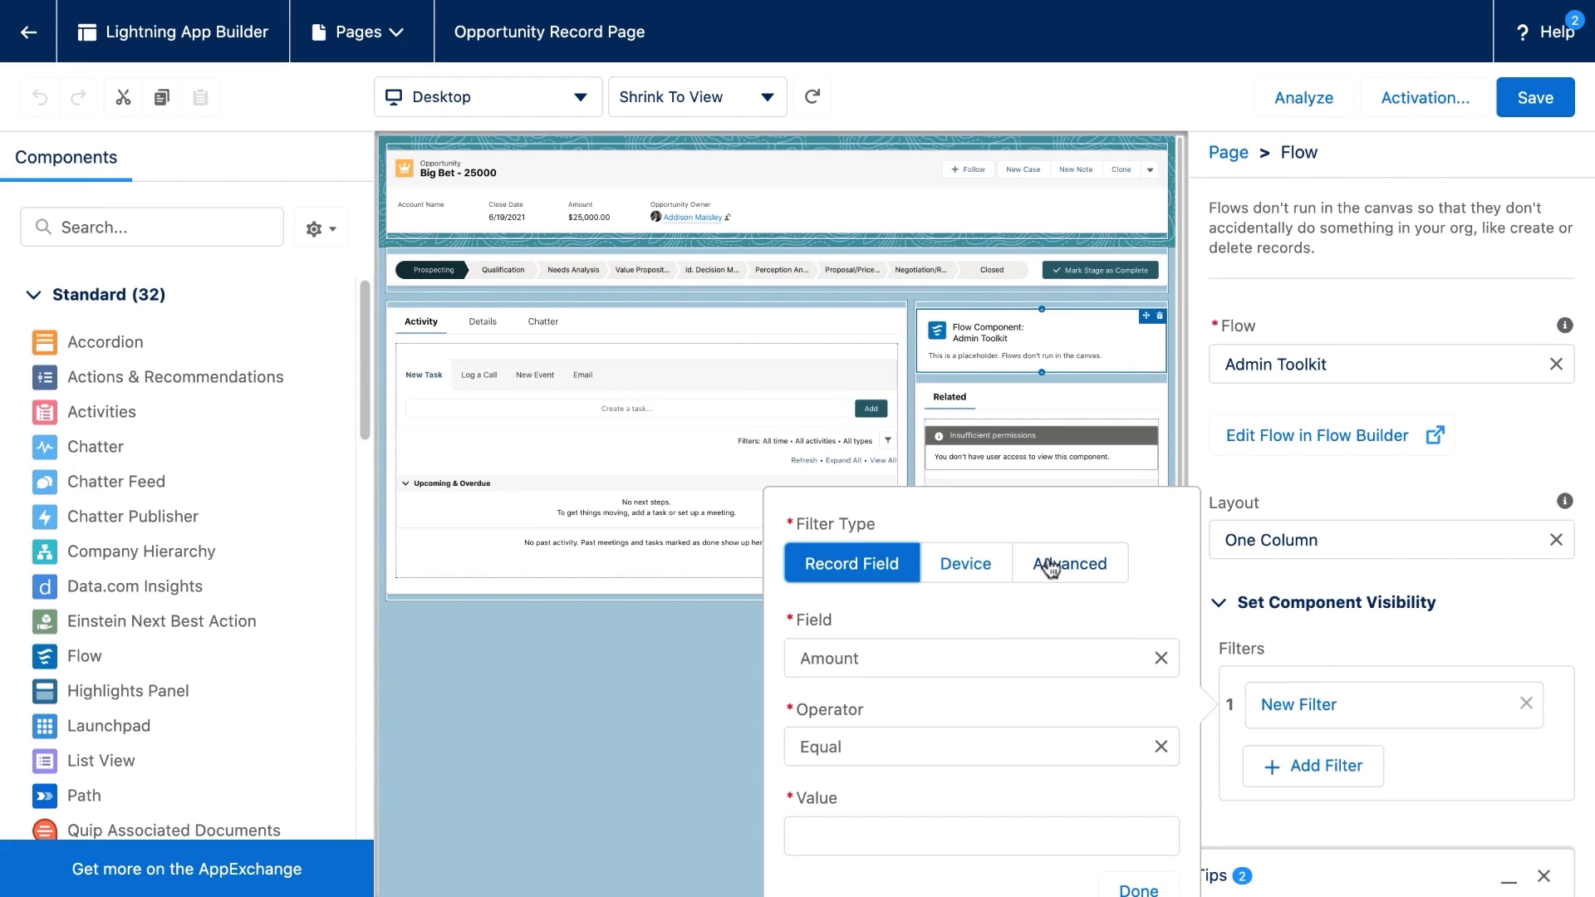
{"action": "left_click", "coordinate": [1051, 567]}
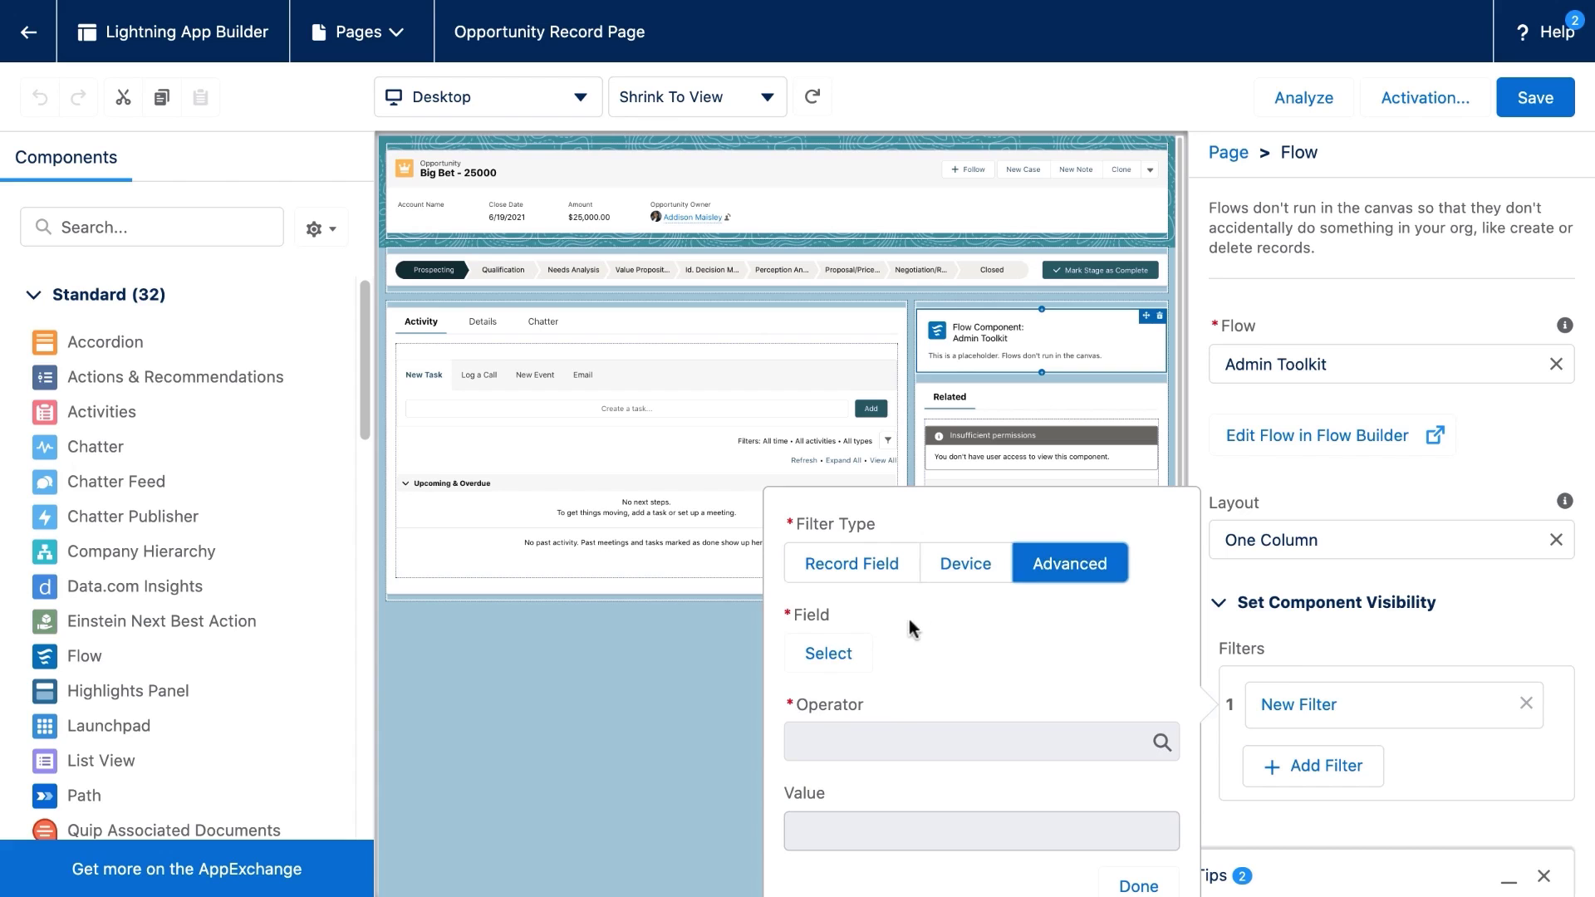
{"action": "left_click", "coordinate": [833, 652]}
{"action": "left_click", "coordinate": [672, 329]}
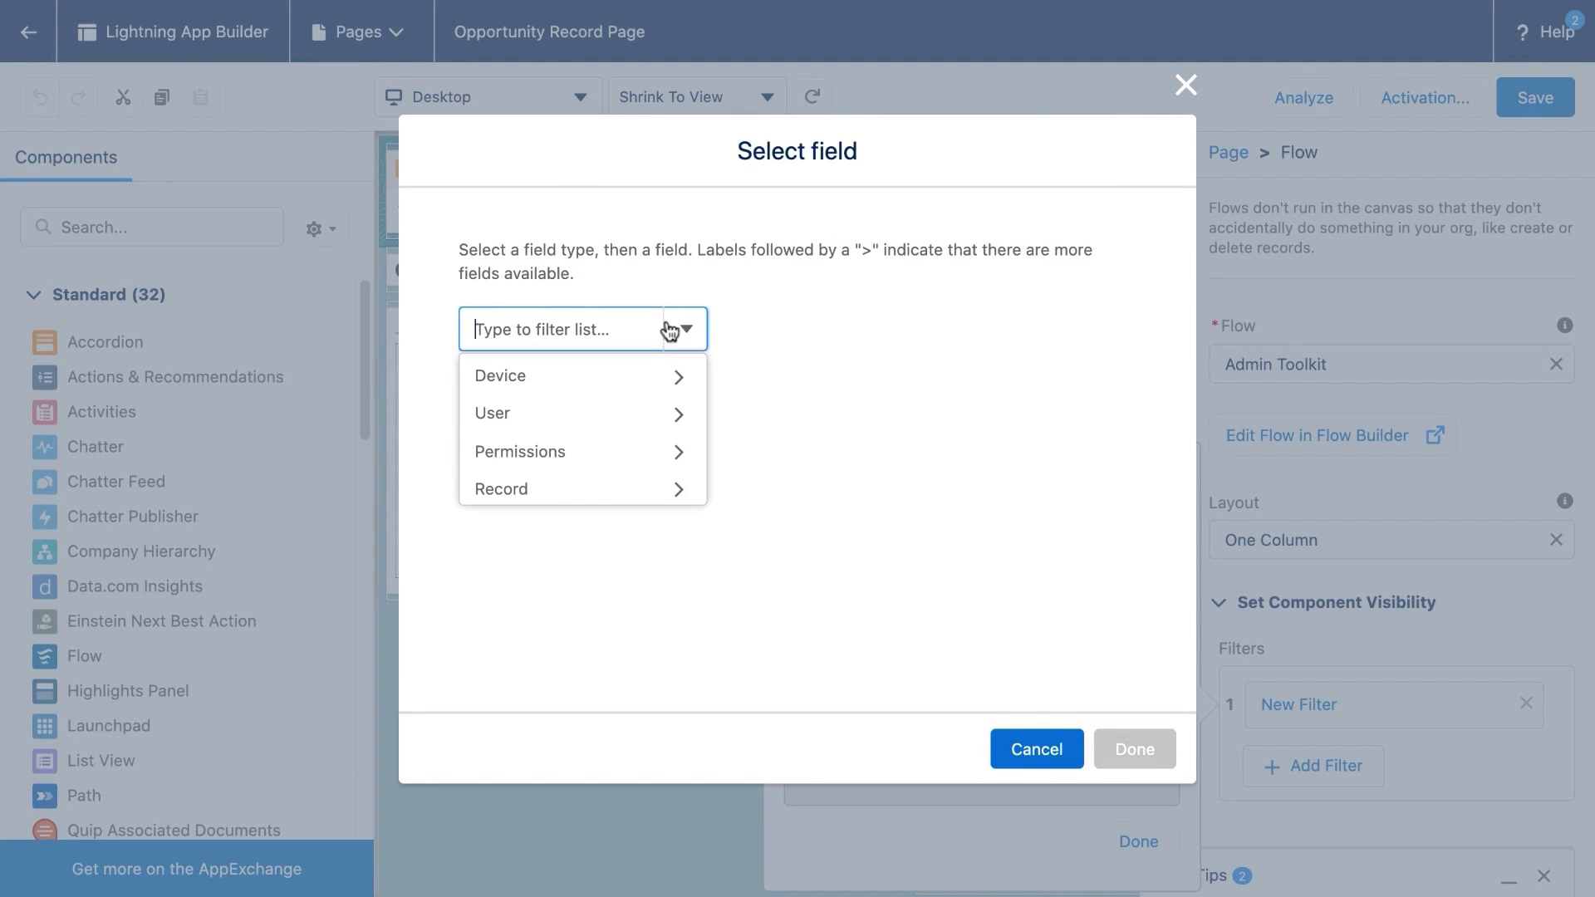
{"action": "left_click", "coordinate": [623, 448]}
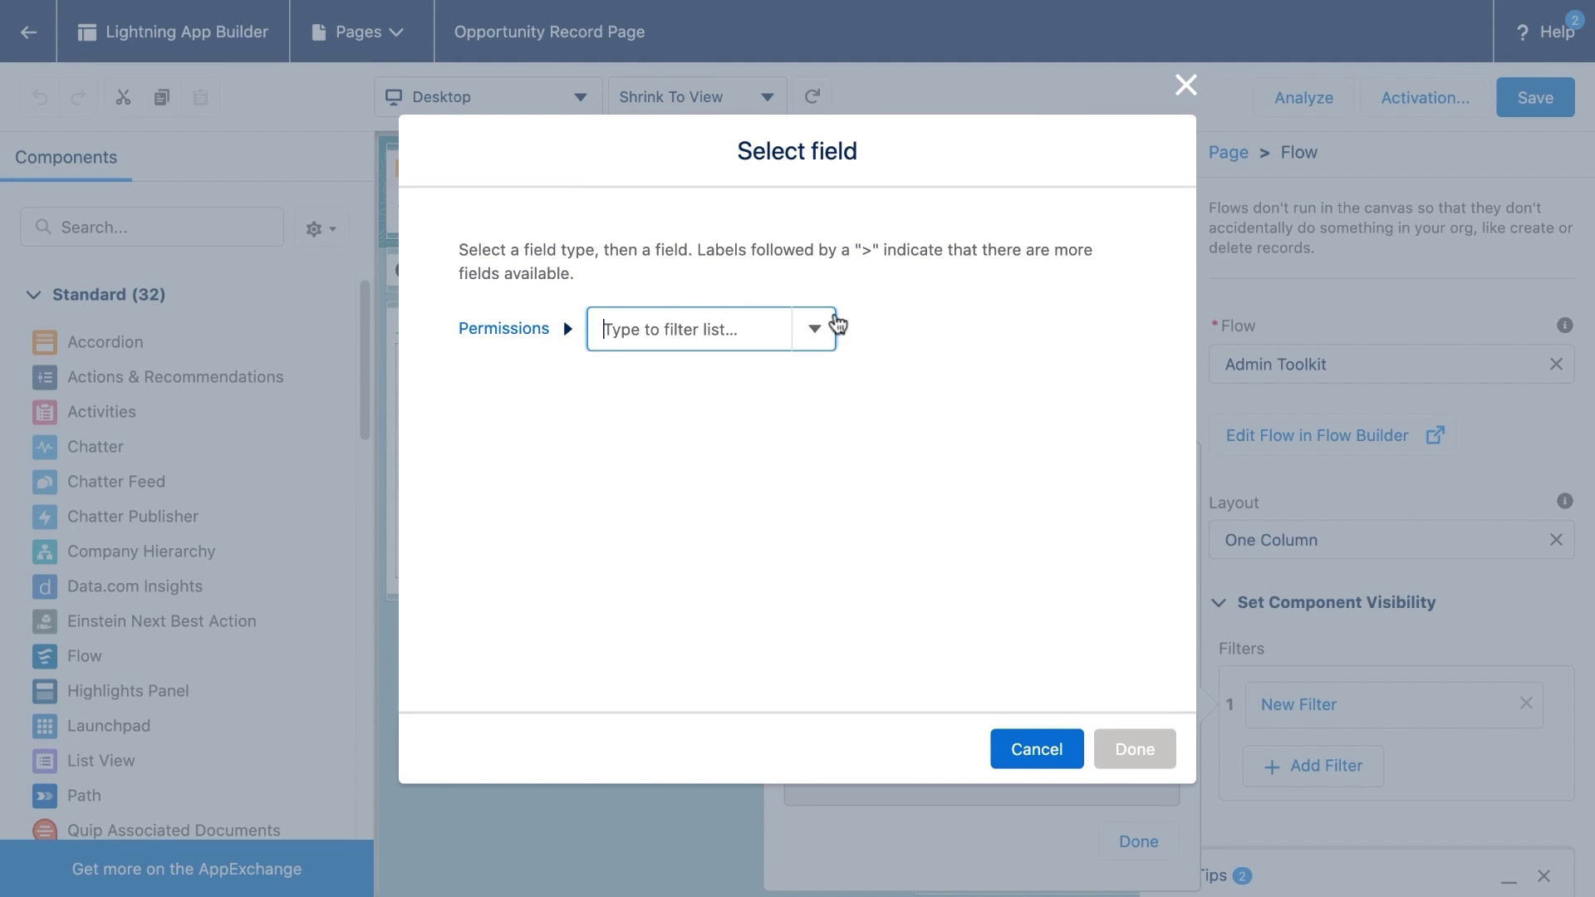
Step: Set the filter to Custom Permission Admin_Toolkit equals true, save the page, and exit the builder
{"action": "left_click", "coordinate": [817, 328]}
{"action": "left_click", "coordinate": [791, 380]}
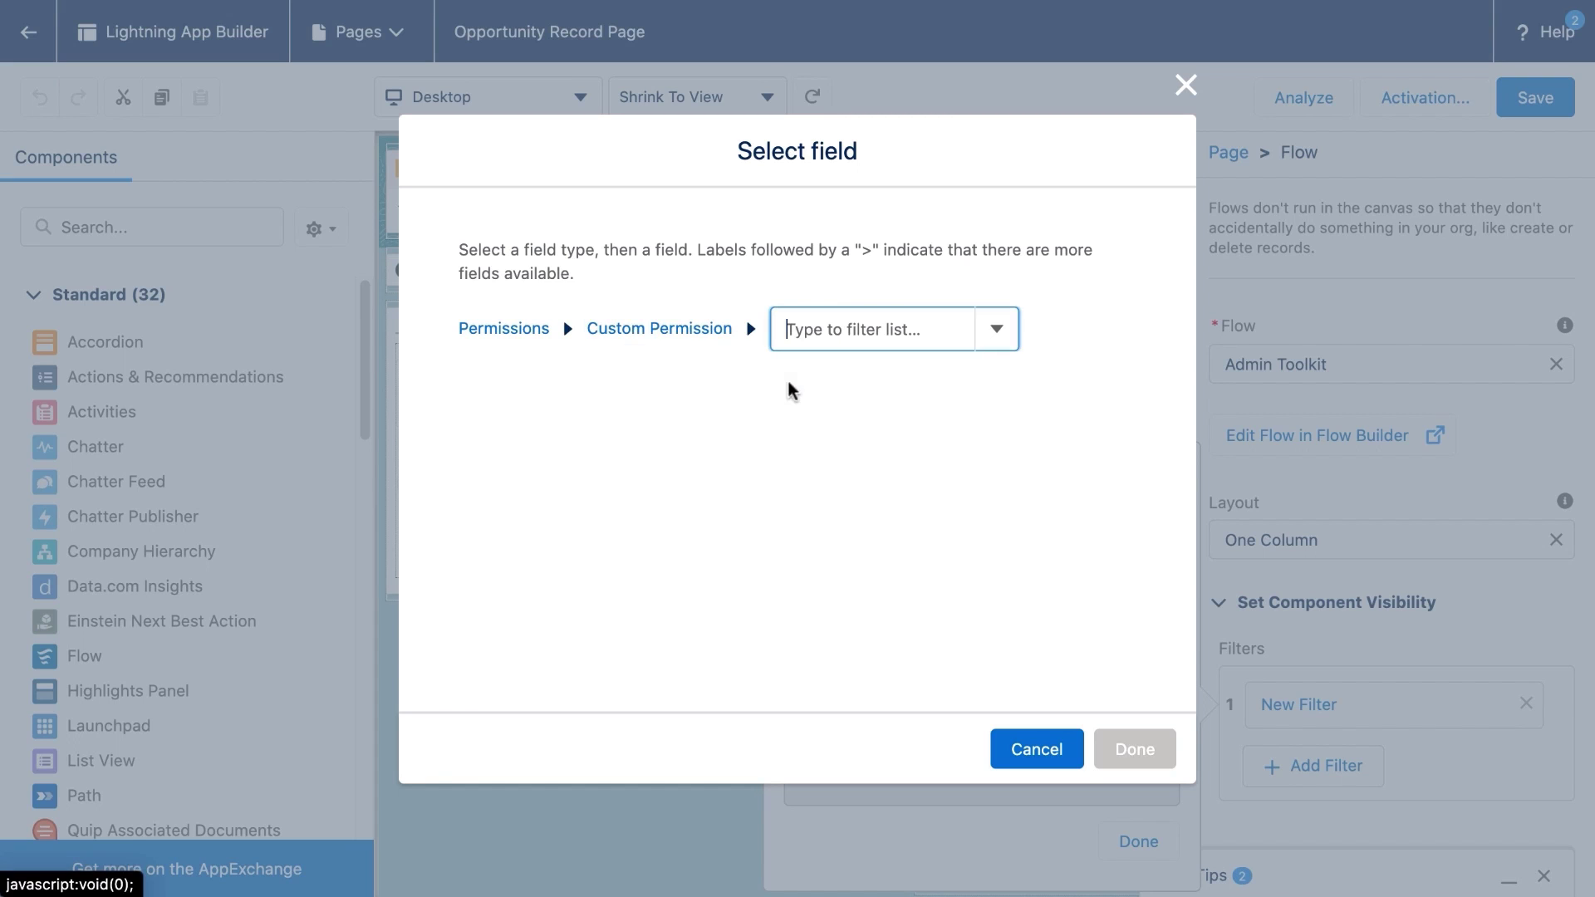
{"action": "left_click", "coordinate": [997, 335]}
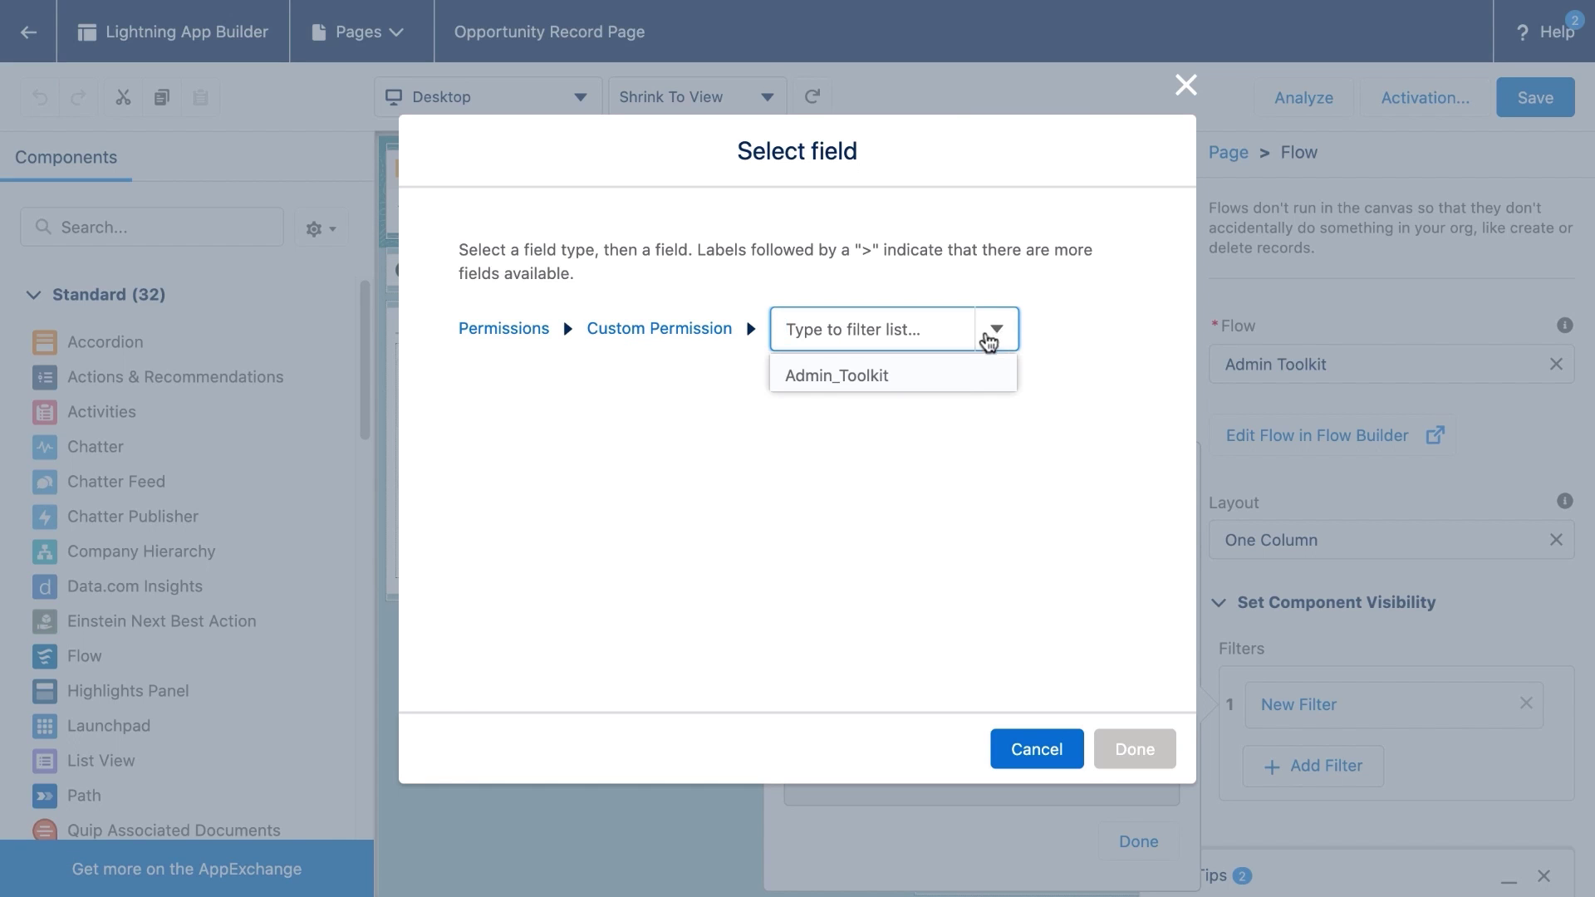
{"action": "left_click", "coordinate": [955, 374]}
{"action": "left_click", "coordinate": [1157, 752]}
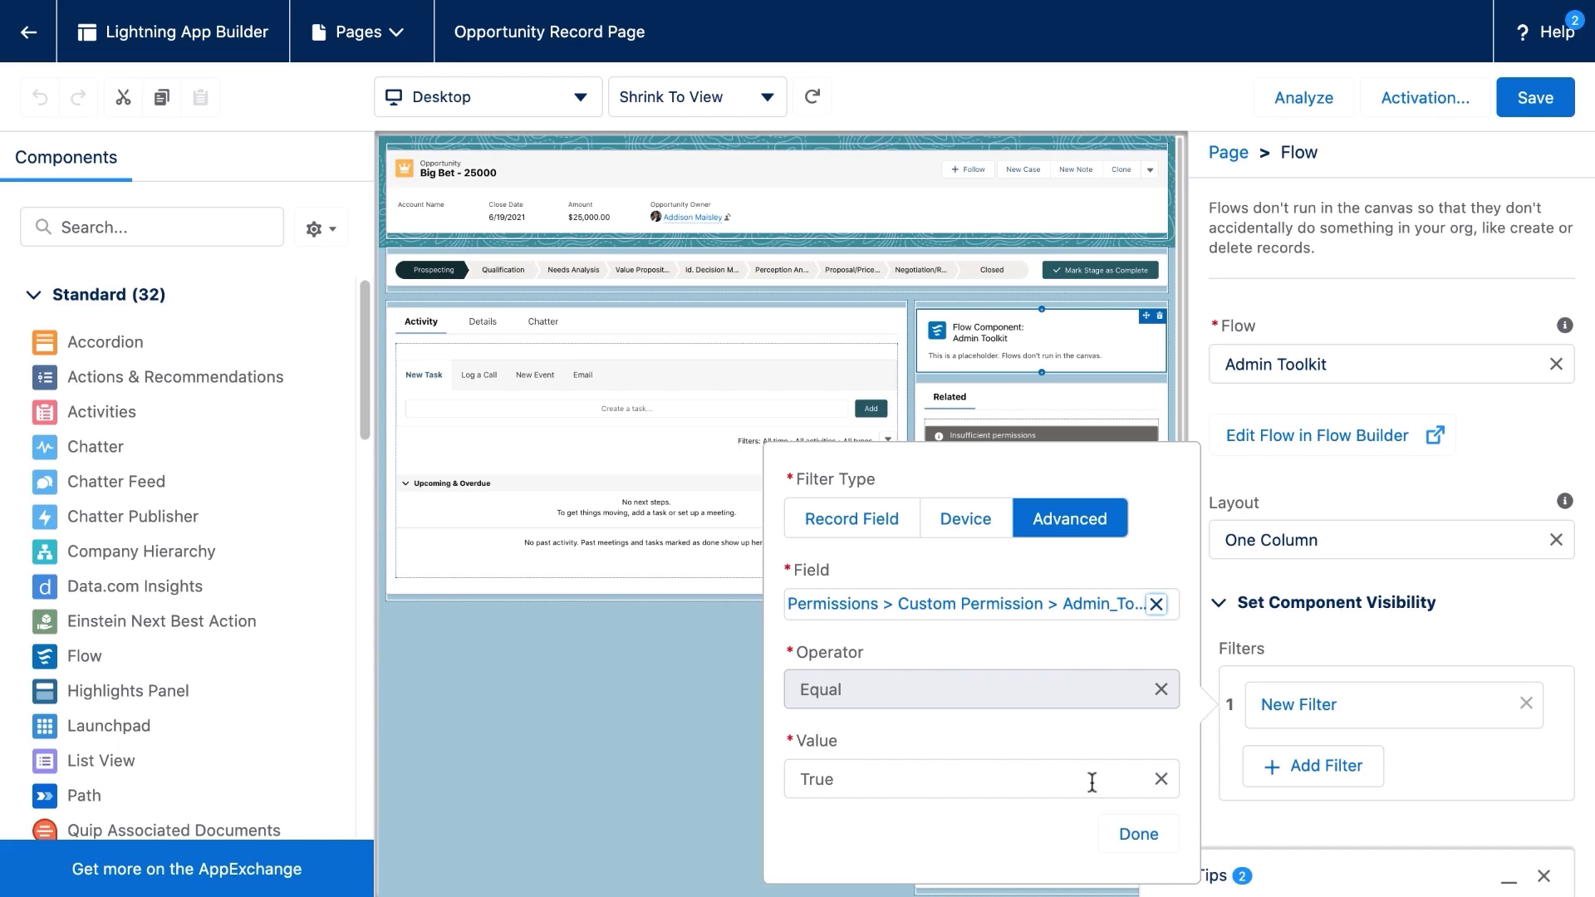
{"action": "left_click", "coordinate": [1163, 835]}
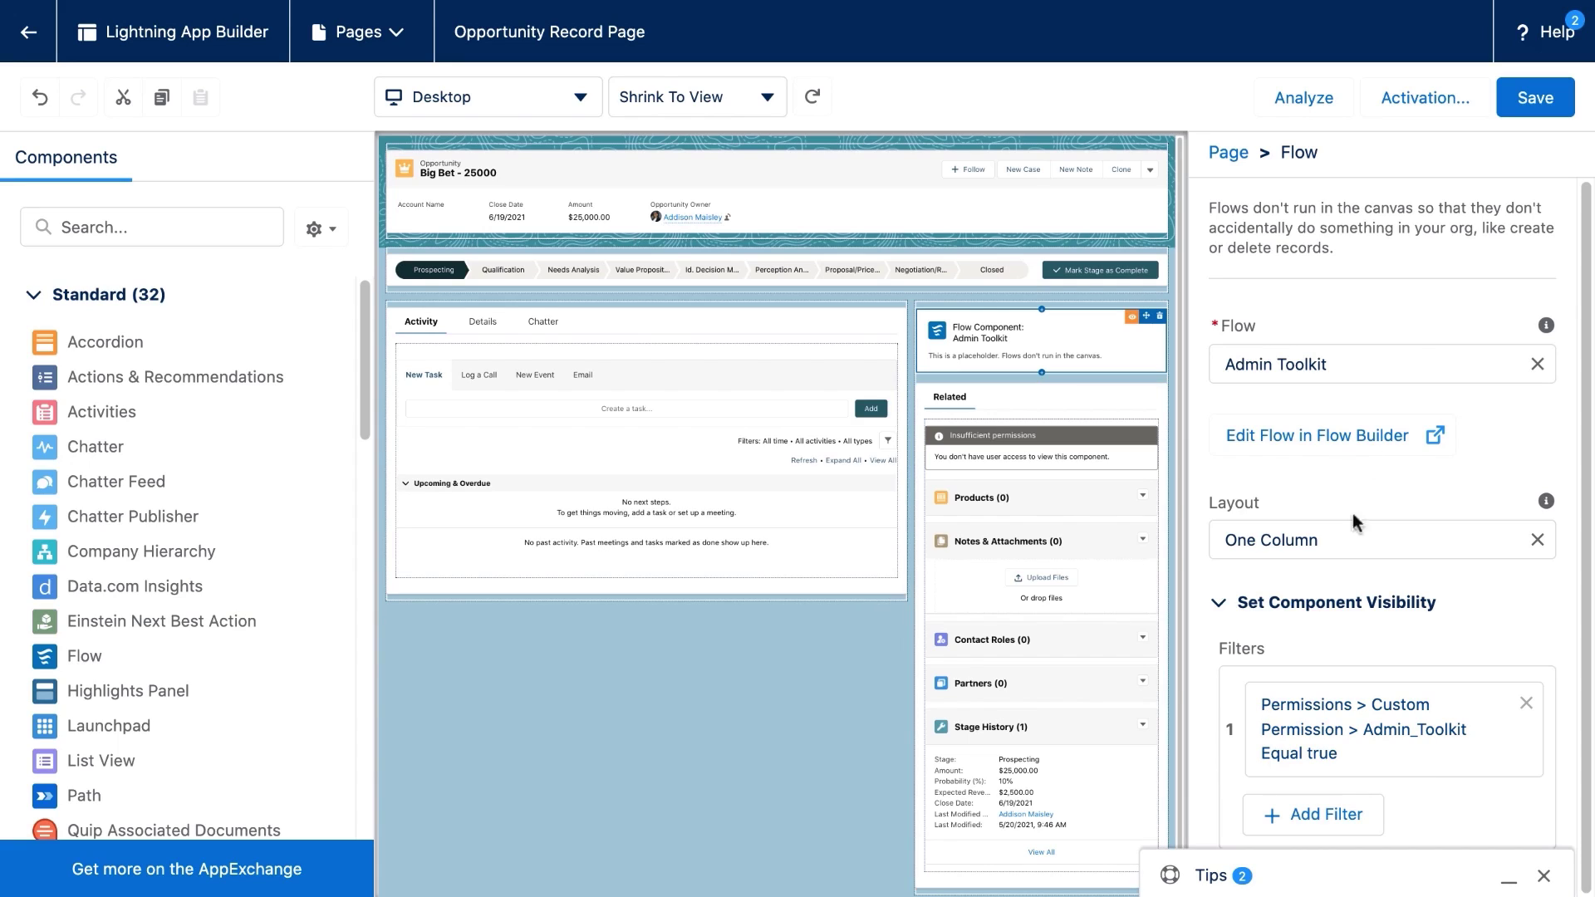
{"action": "left_click", "coordinate": [1515, 101]}
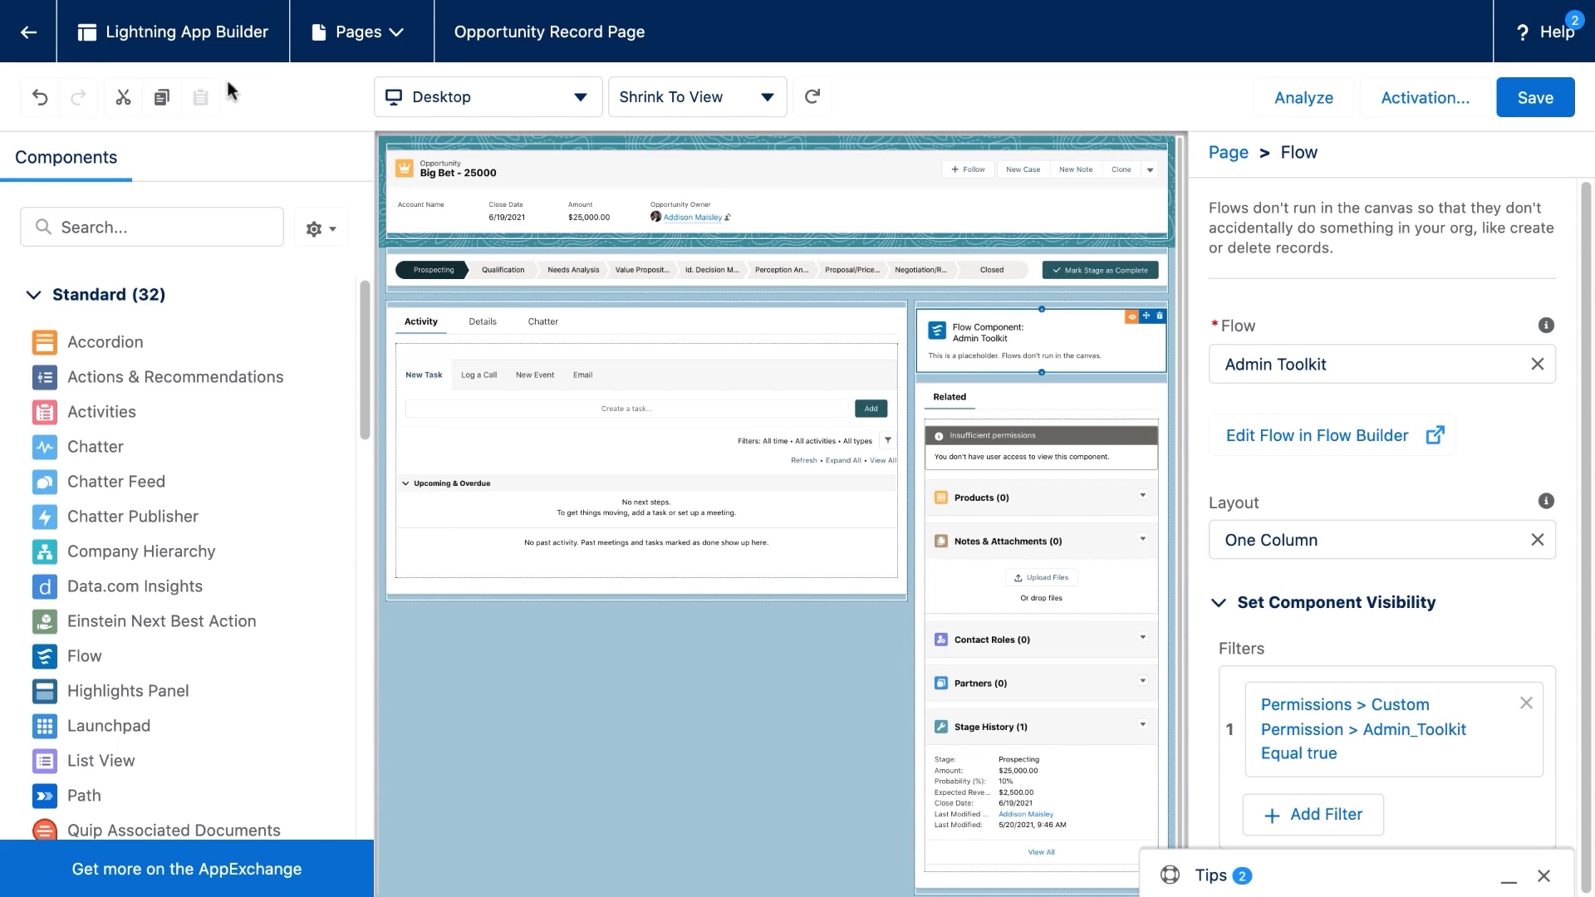
{"action": "left_click", "coordinate": [28, 33]}
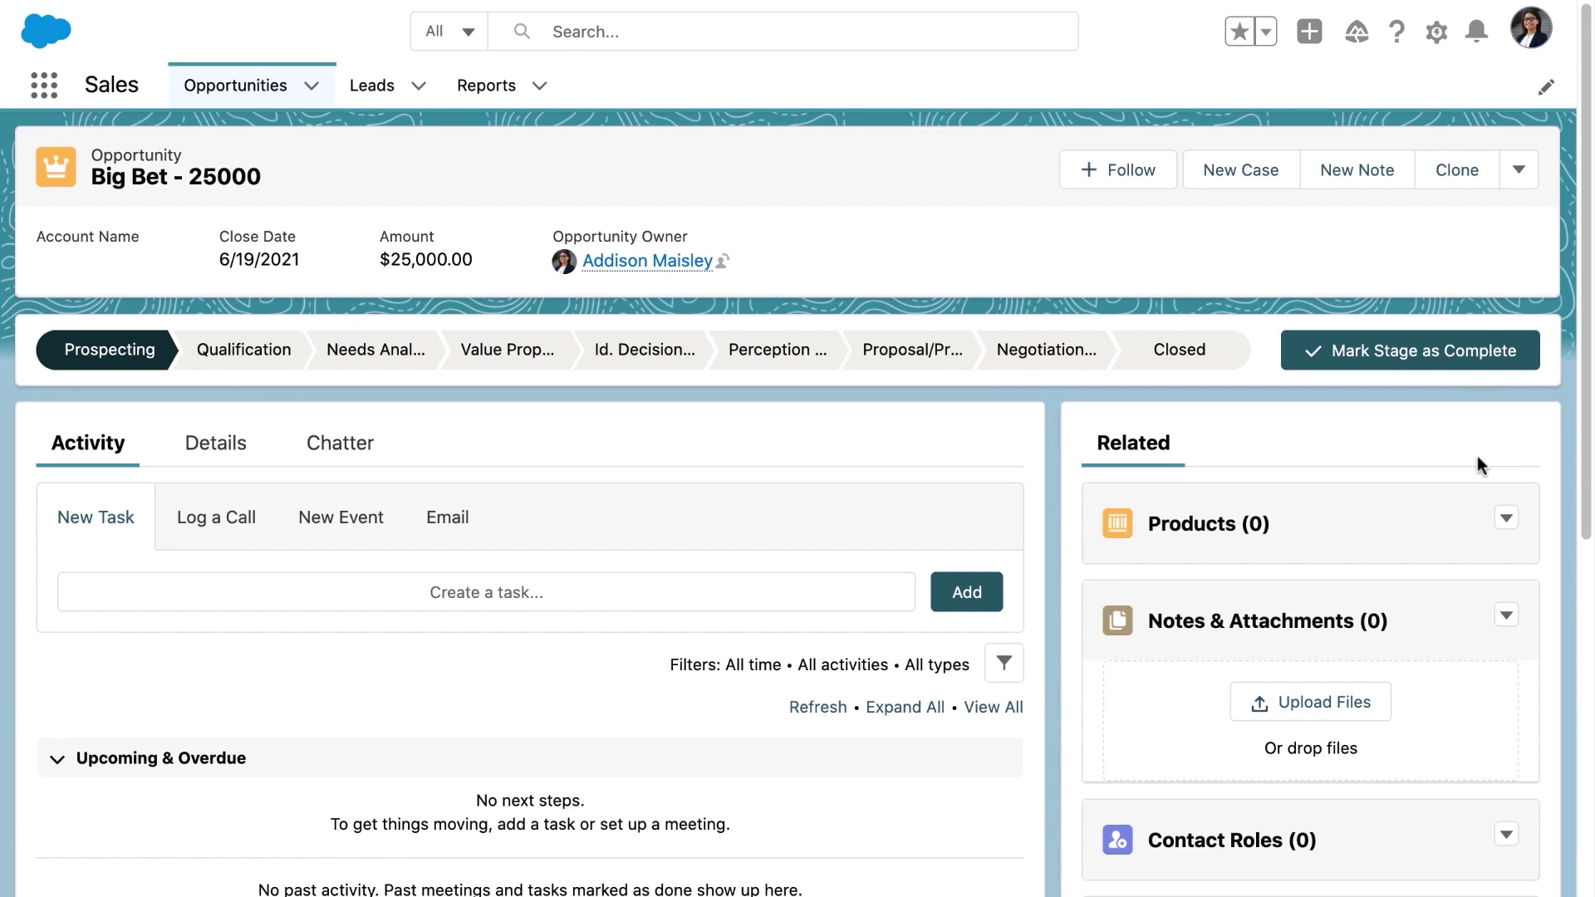
Step: Return to Setup from the Big Bet - 25000 record, where the flow is now hidden
{"action": "left_click", "coordinate": [1434, 35]}
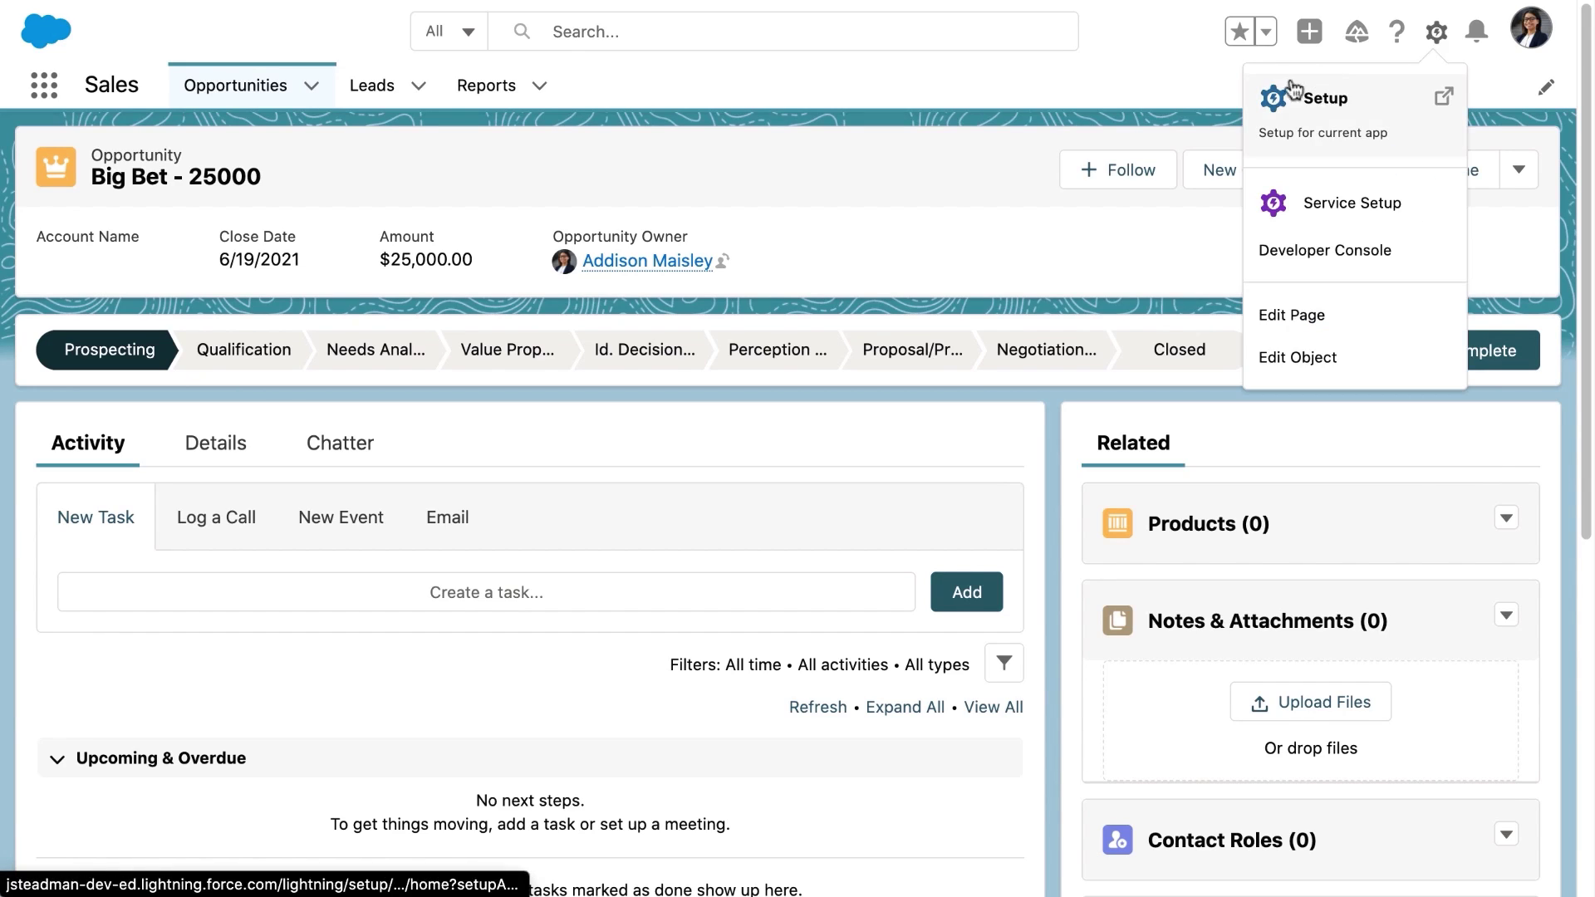
{"action": "left_click", "coordinate": [1279, 114]}
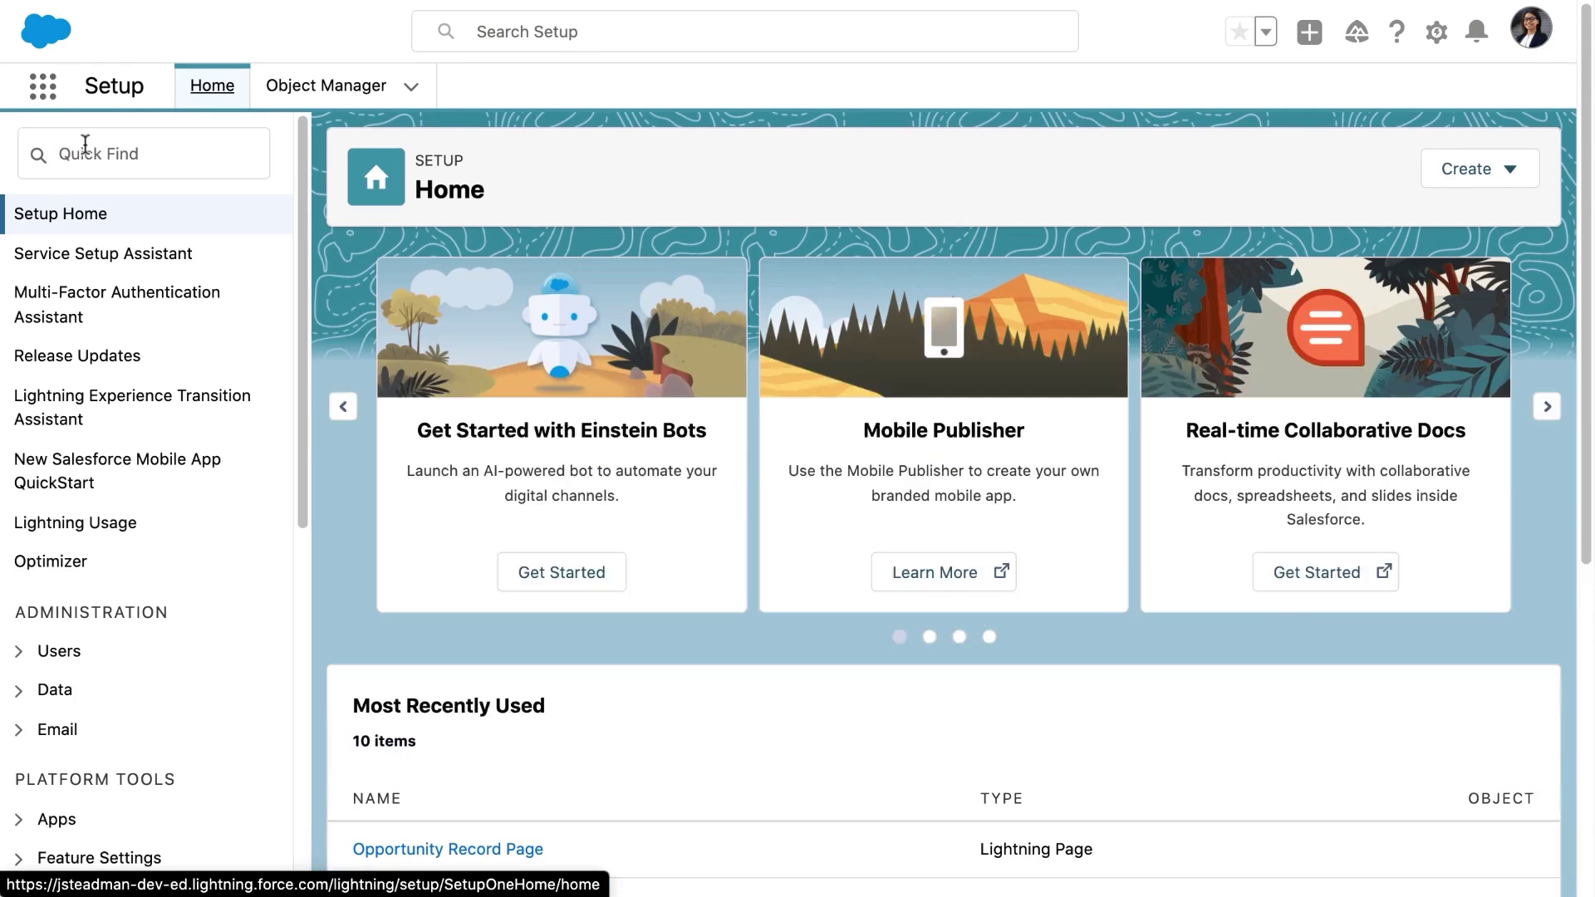
Step: Assign the Admin Toolkit permission set to the System Administrator user
{"action": "left_click", "coordinate": [85, 147]}
{"action": "type", "text": "permission"}
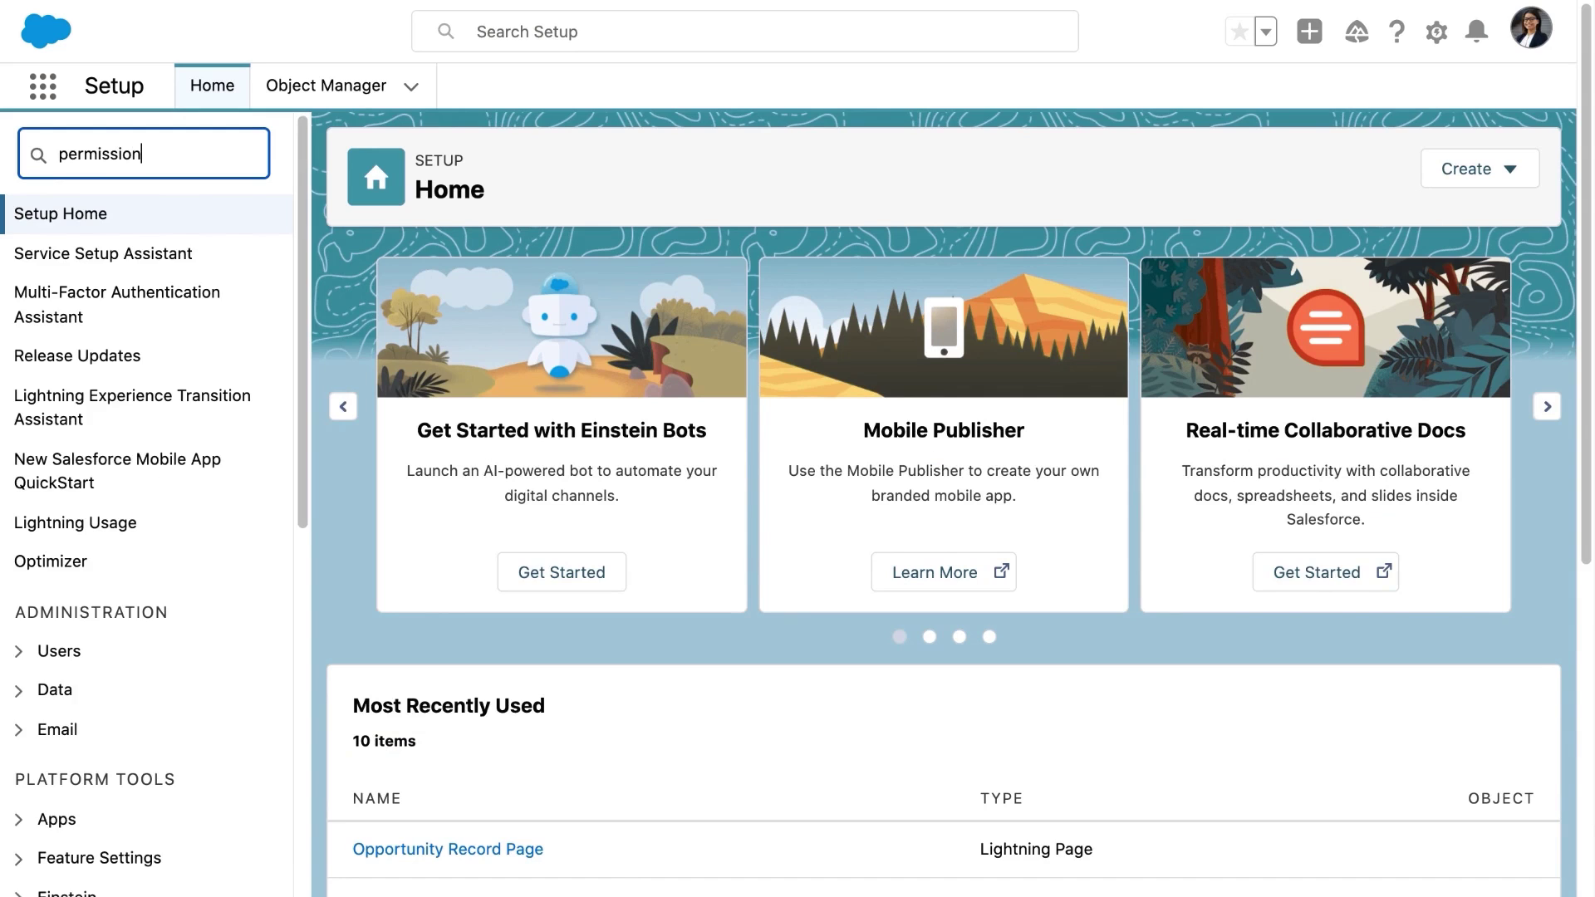
{"action": "left_click", "coordinate": [171, 296]}
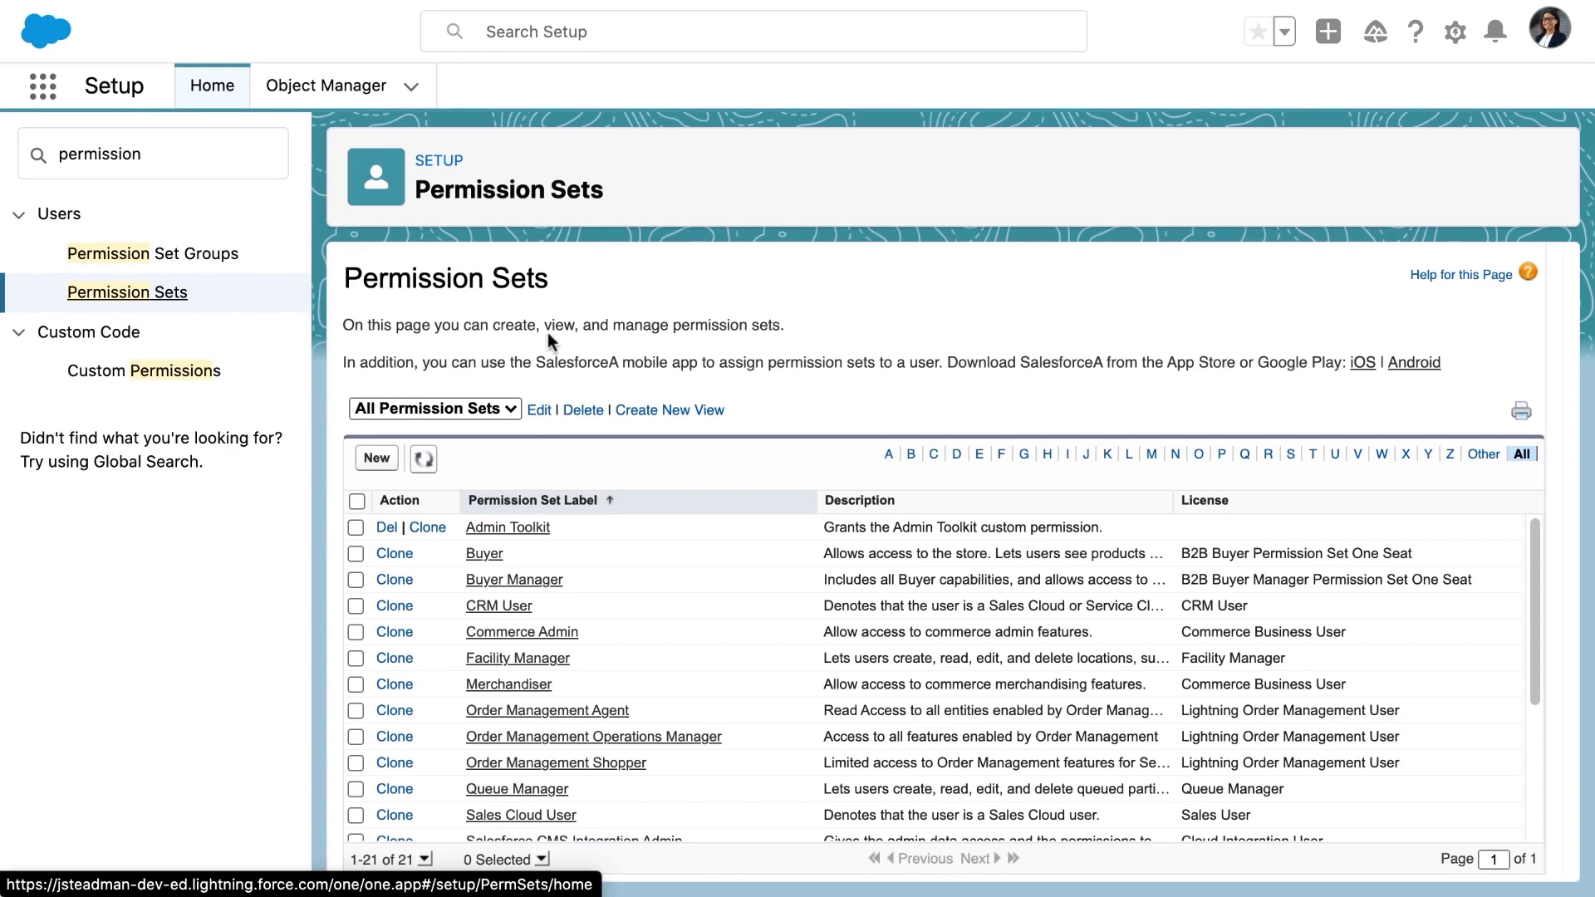
{"action": "left_click", "coordinate": [521, 525]}
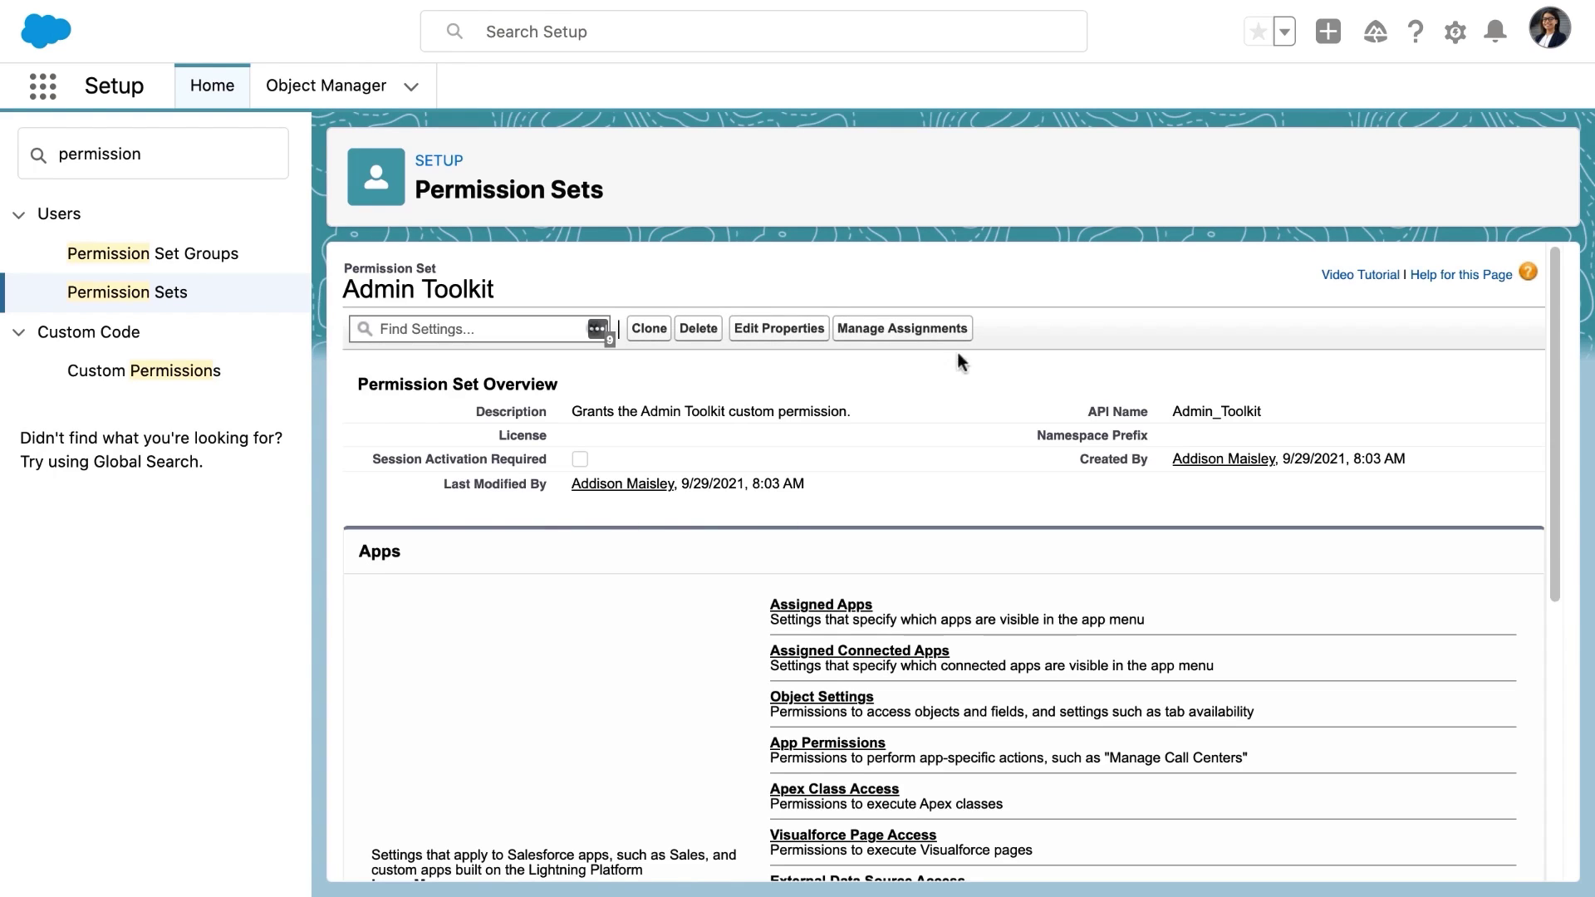
{"action": "left_click", "coordinate": [958, 331]}
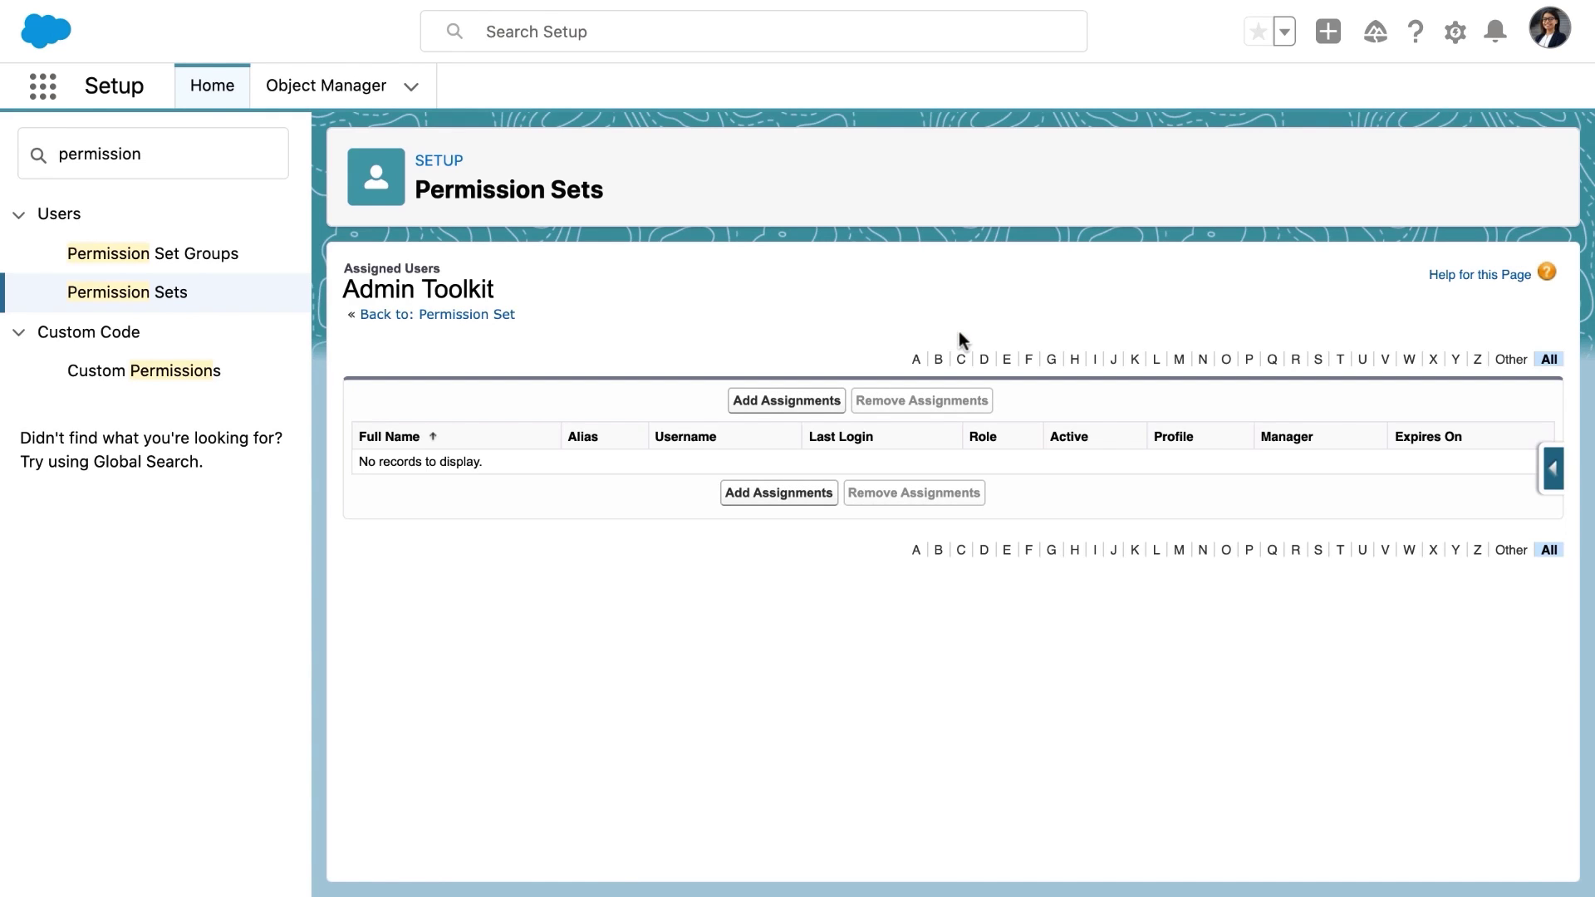
{"action": "left_click", "coordinate": [759, 402]}
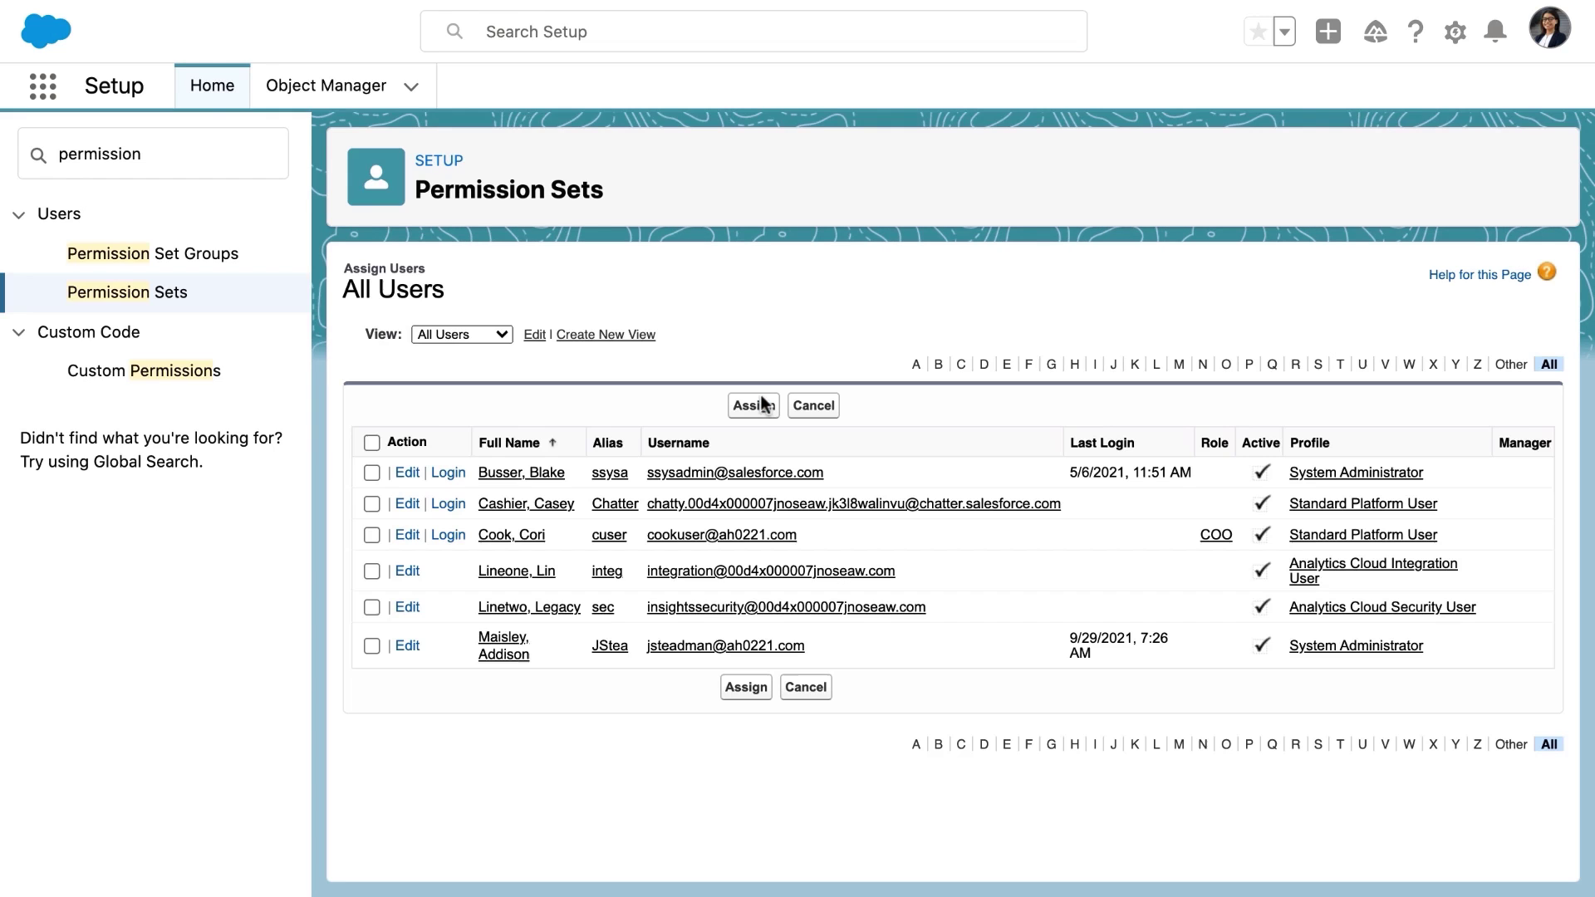
{"action": "left_click", "coordinate": [372, 645]}
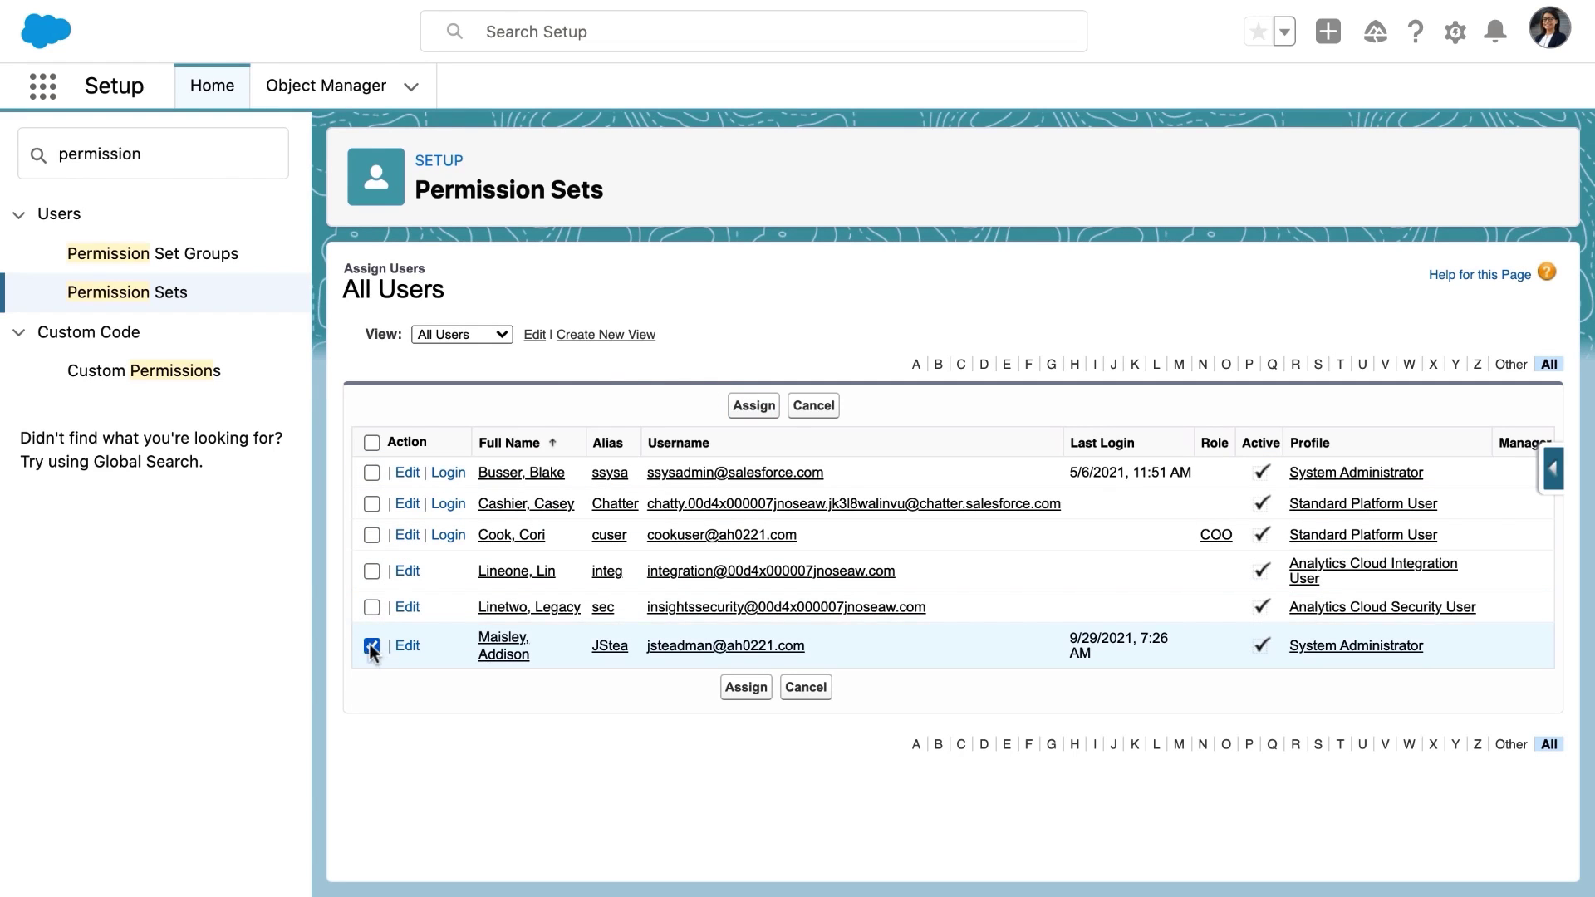
{"action": "left_click", "coordinate": [753, 405]}
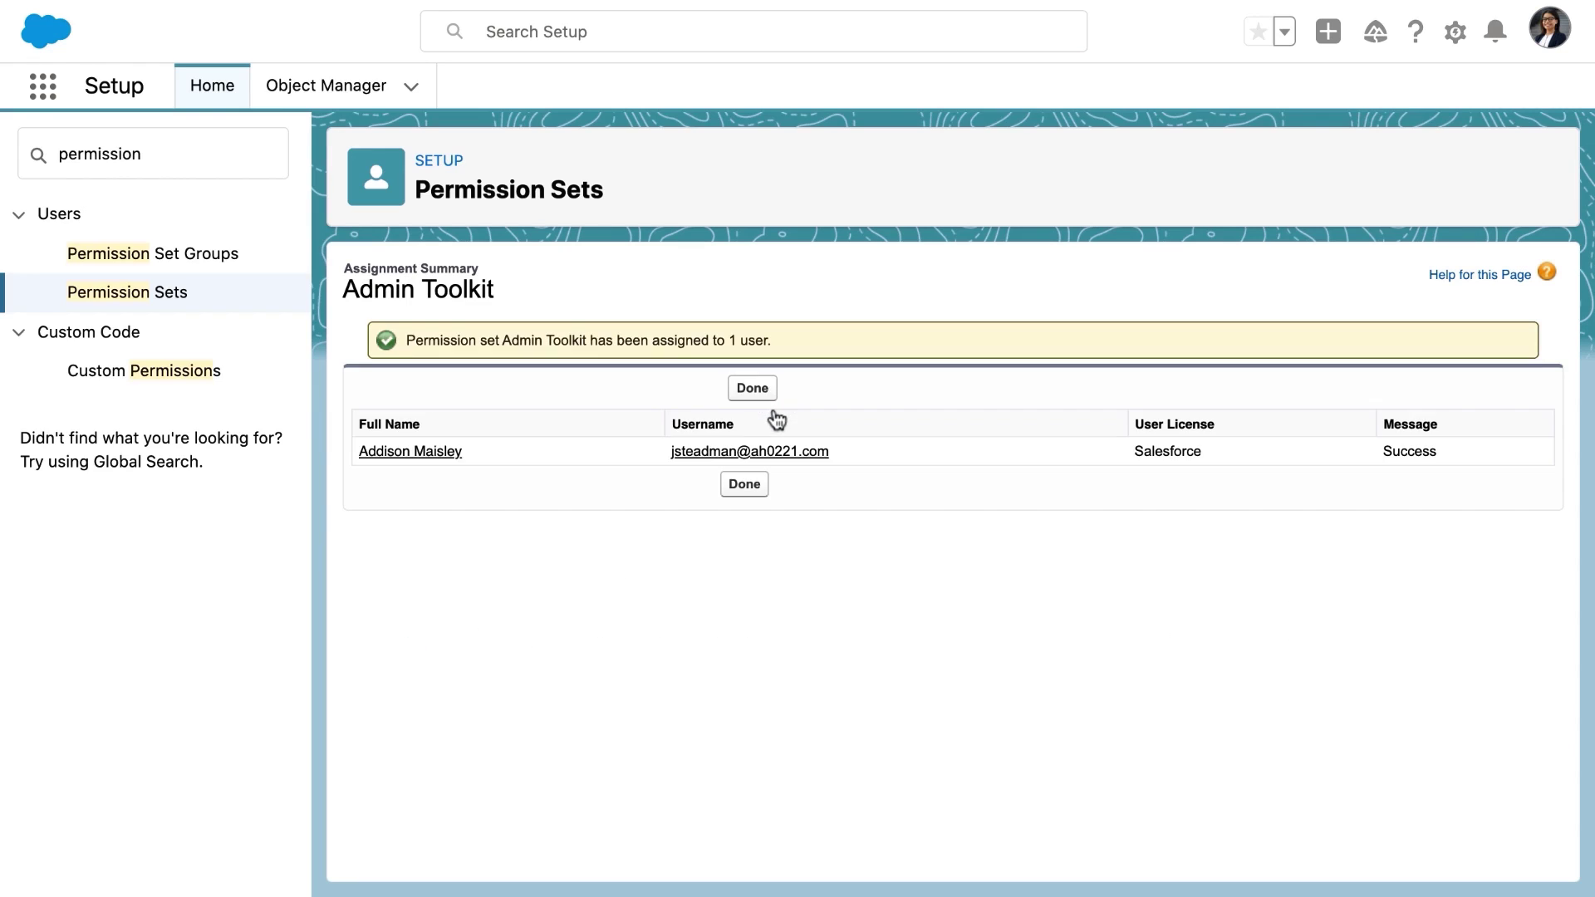
{"action": "left_click", "coordinate": [764, 387]}
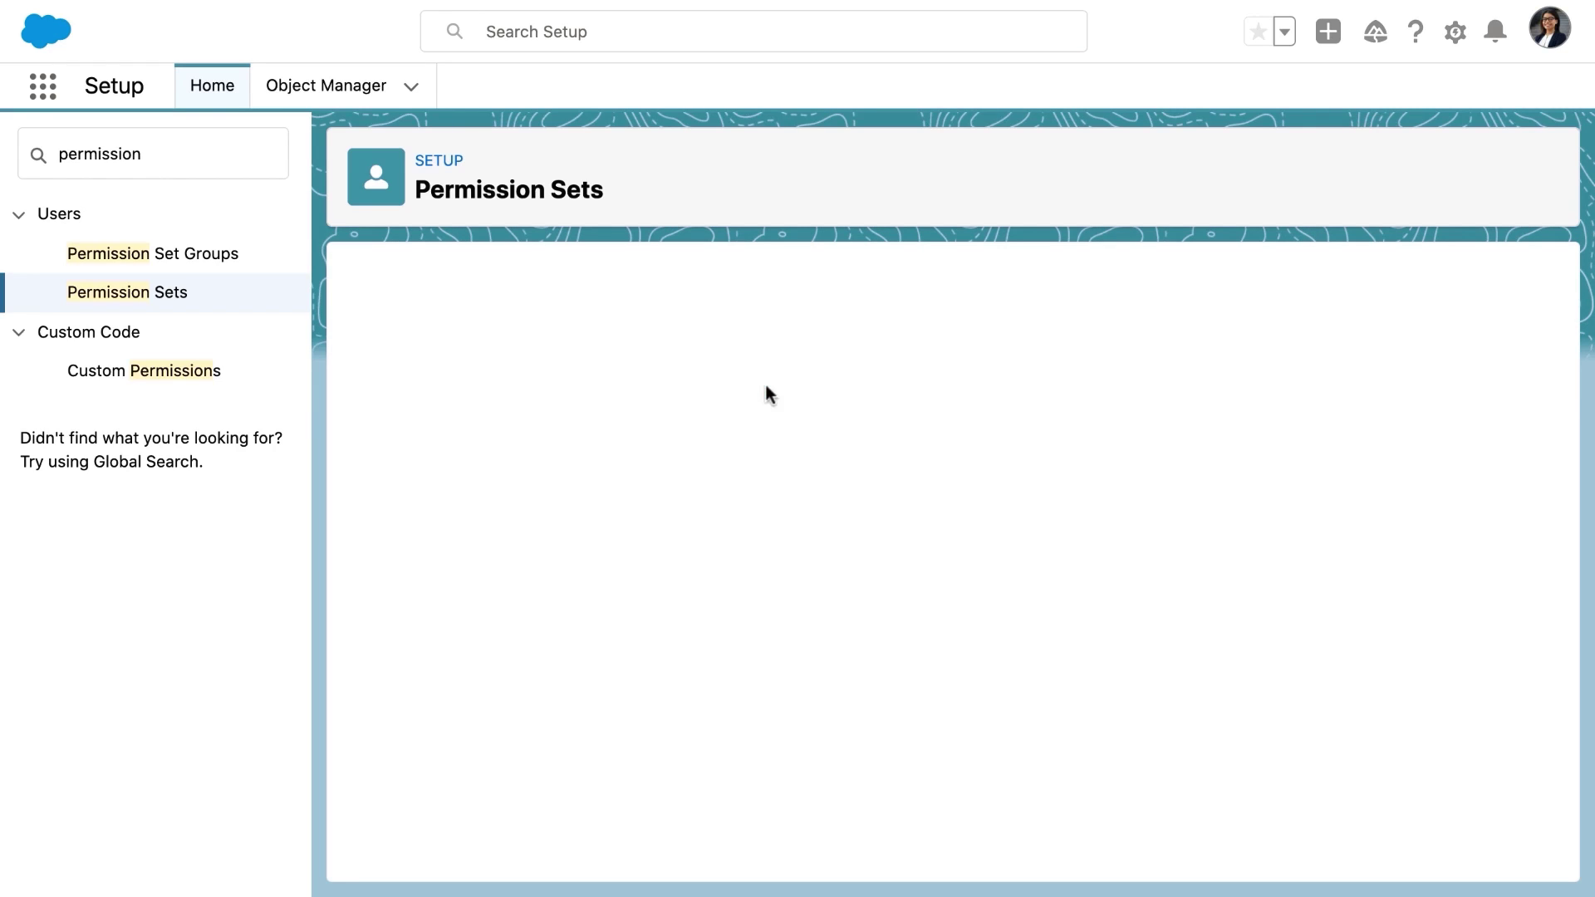
Step: Switch to the Sales app and reopen the Big Bet - 25000 opportunity from Recently Viewed
{"action": "left_click", "coordinate": [42, 88]}
{"action": "type", "text": "sales"}
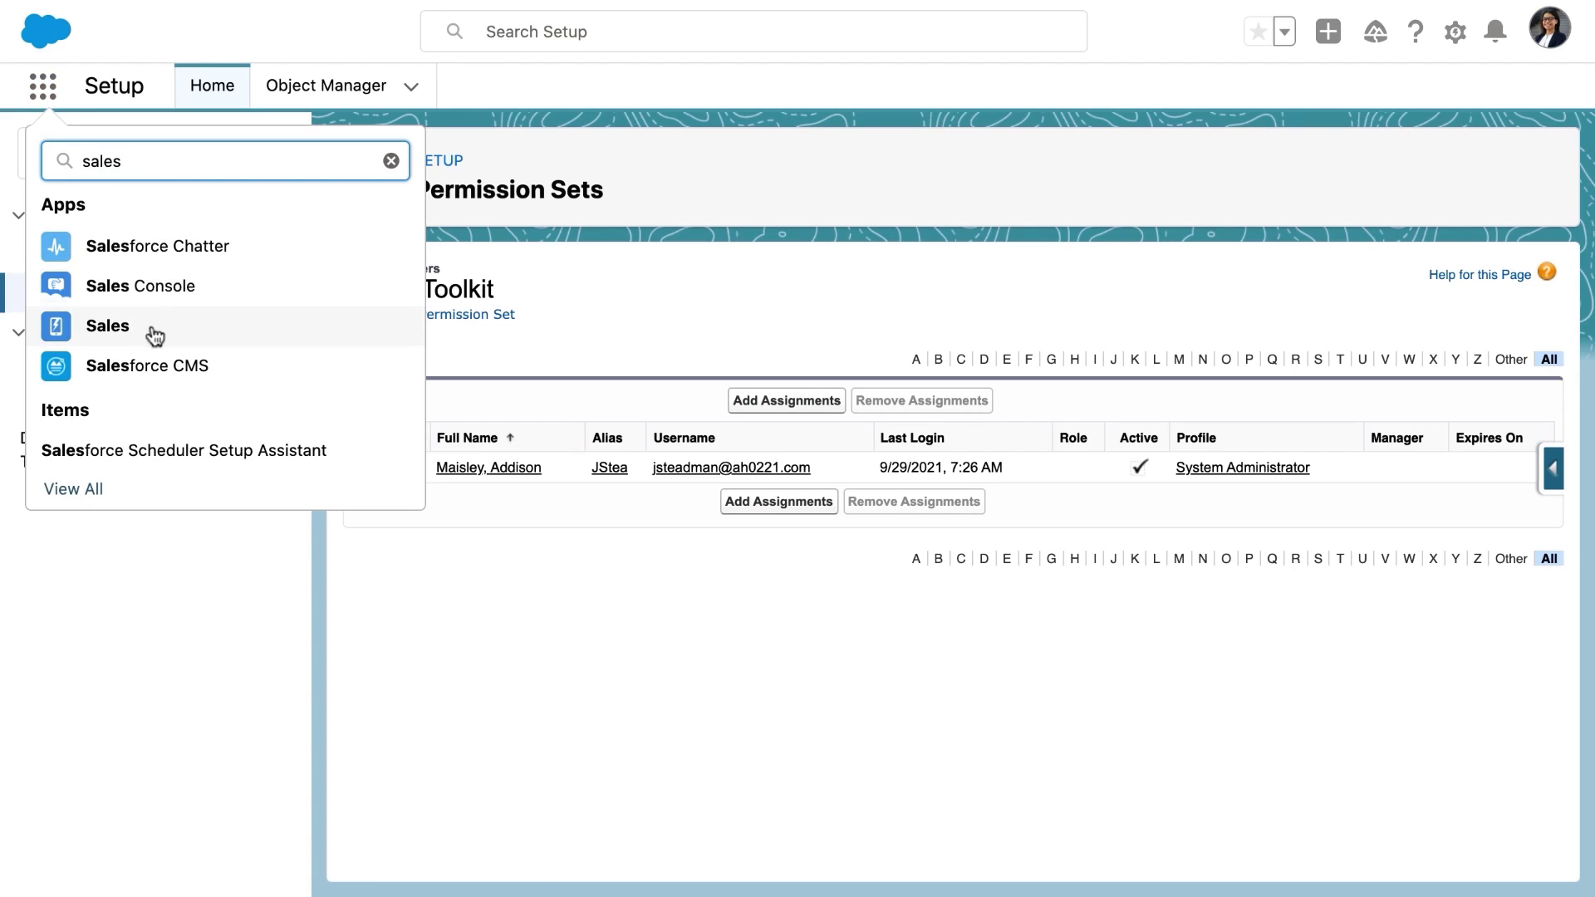
{"action": "left_click", "coordinate": [106, 330]}
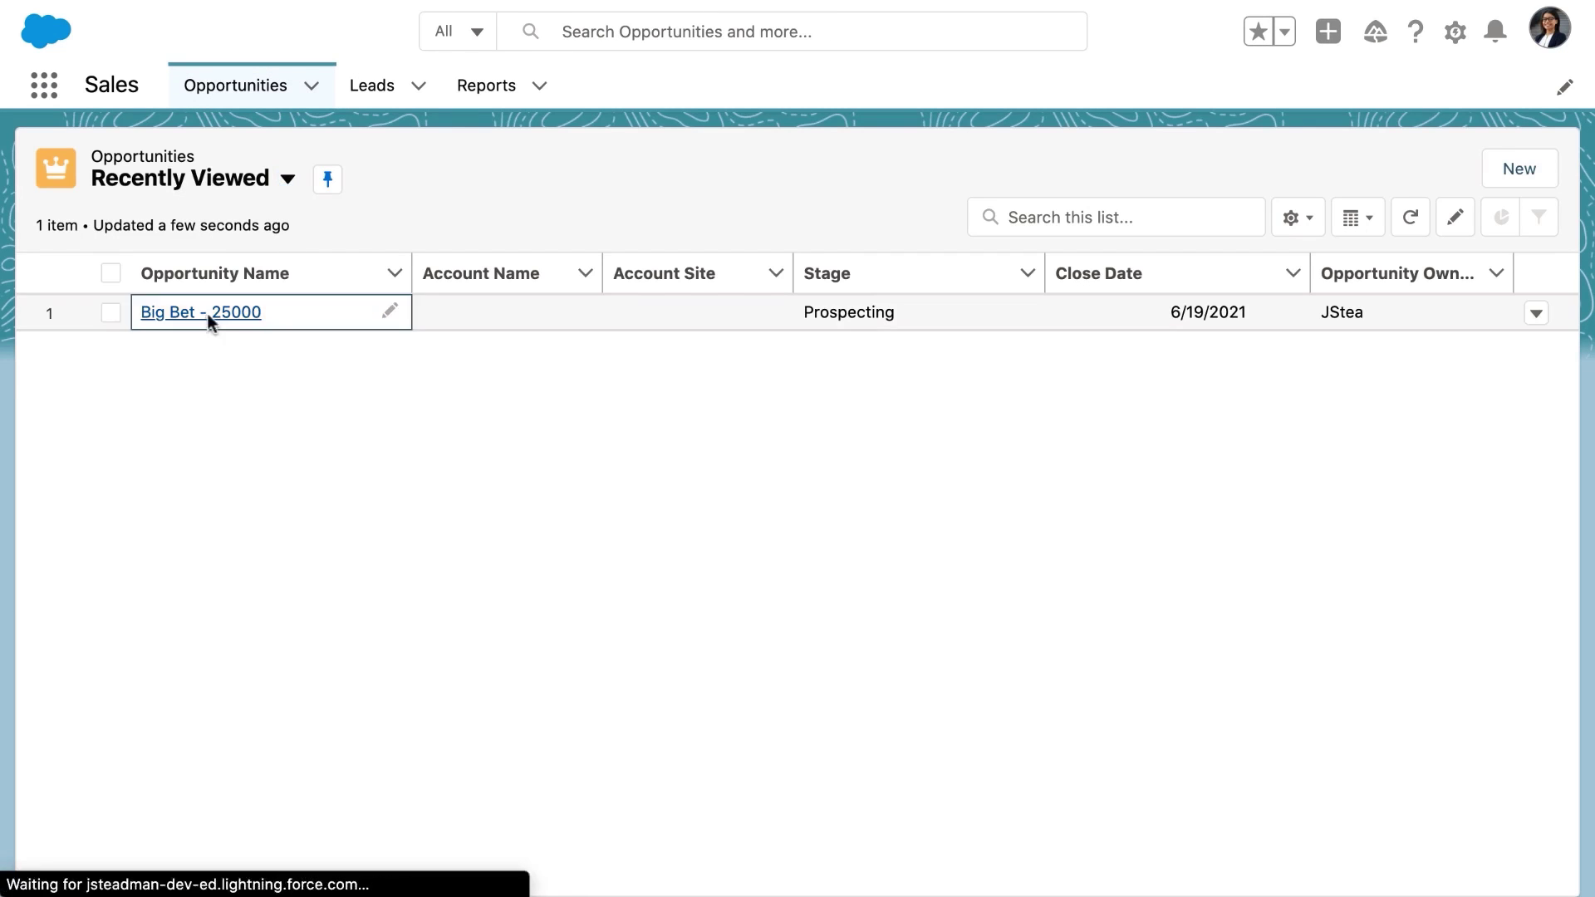
{"action": "left_click", "coordinate": [208, 314]}
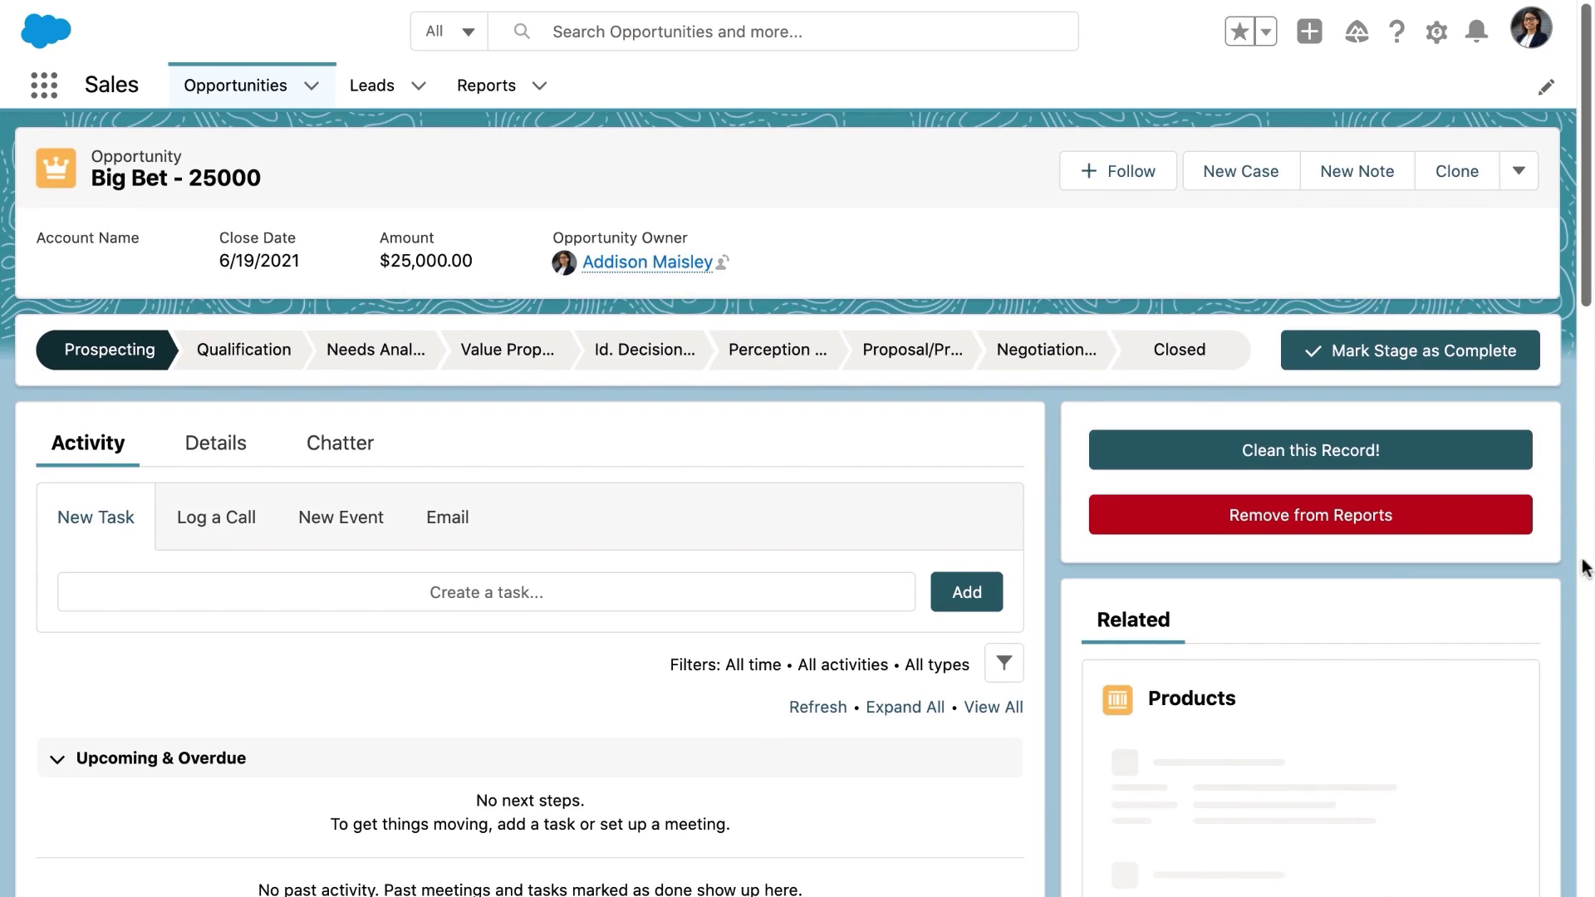